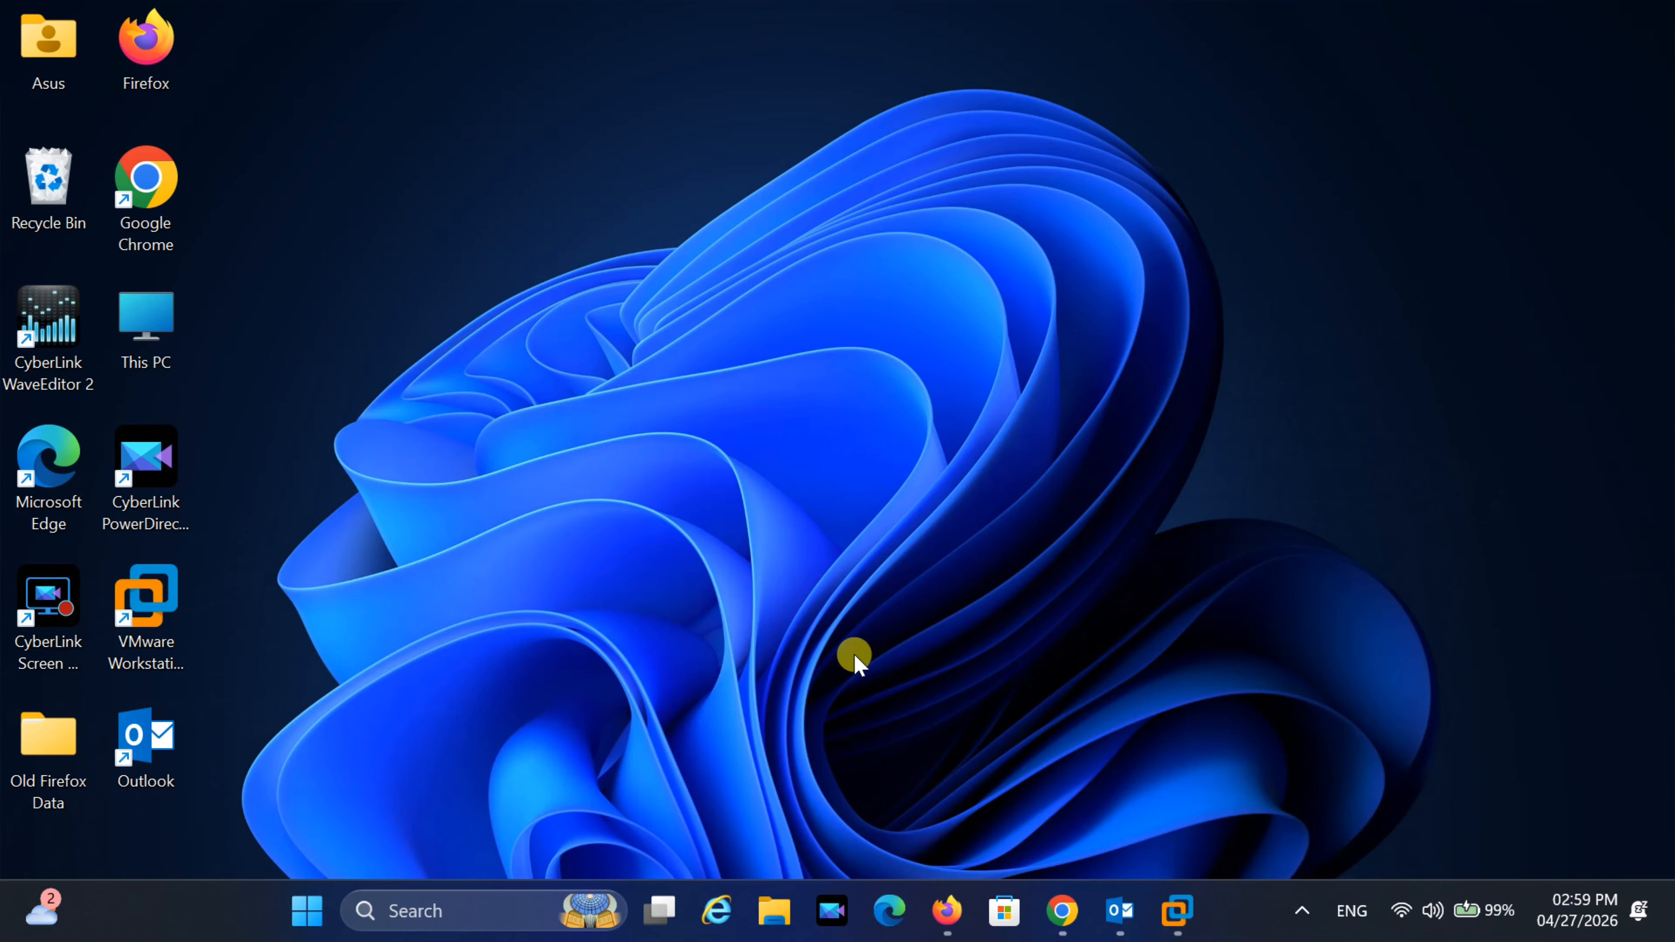
Step: Open Google Chrome, search for "windows 11" and open Microsoft's Download Windows 11 page
double_click(146, 178)
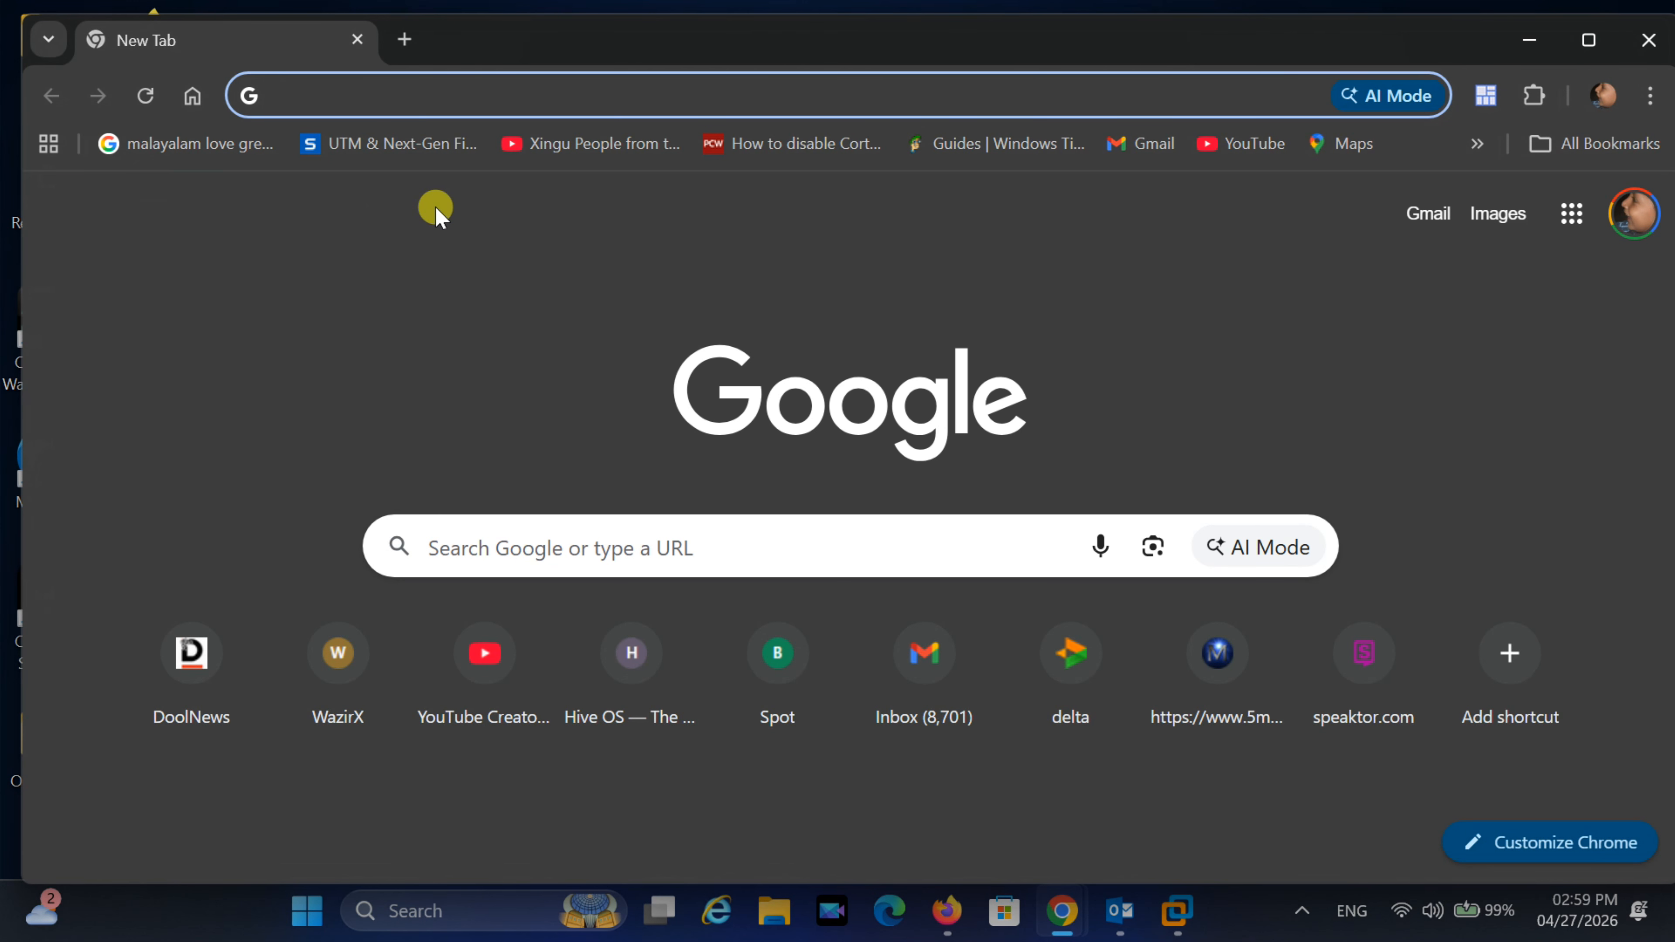
click(547, 532)
text(windows 11)
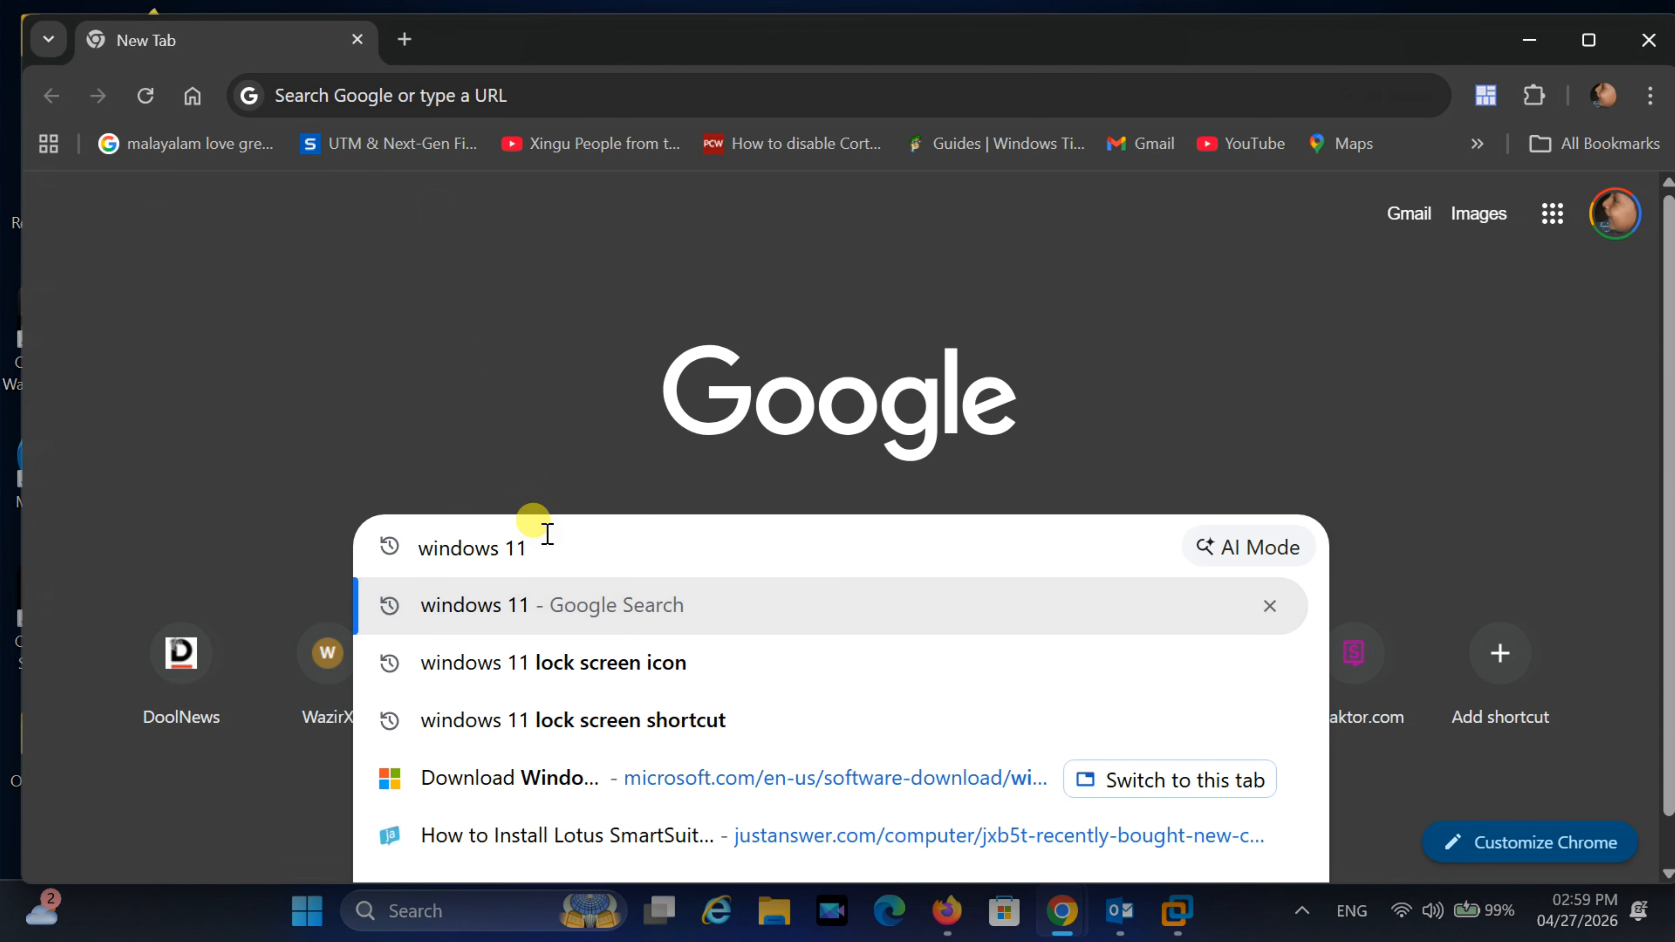
key(Return)
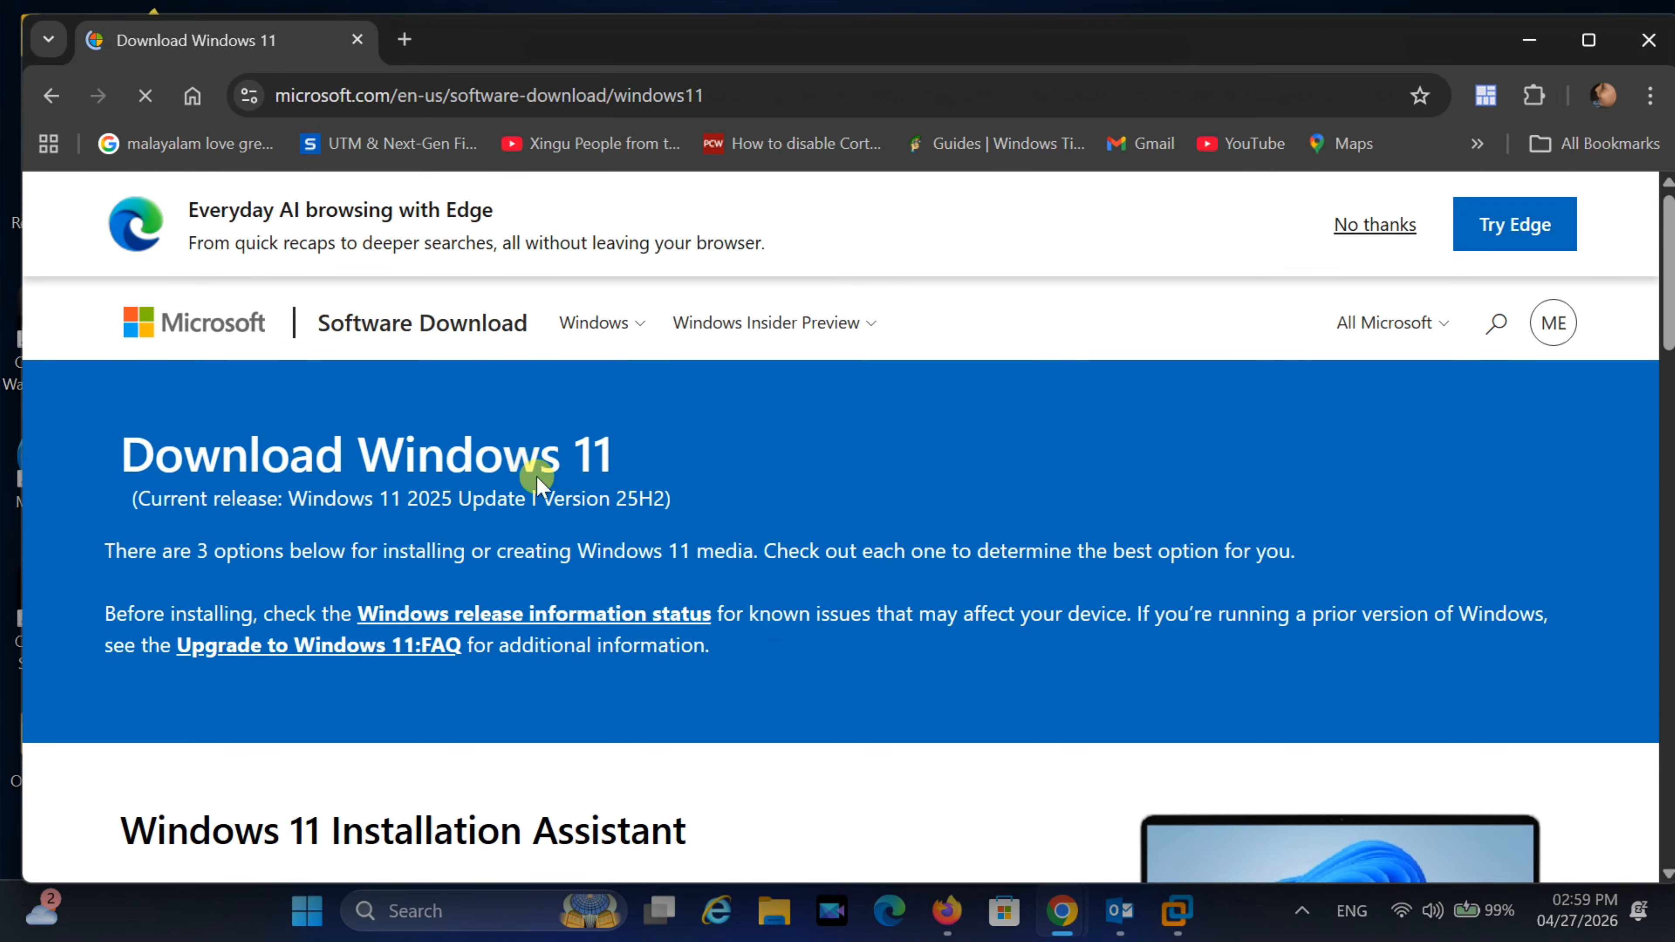
Step: In the disk image section for x64 devices, choose Windows 11 (multi-edition ISO for x64 devices) and confirm the selection
scroll(537, 485, down, 12)
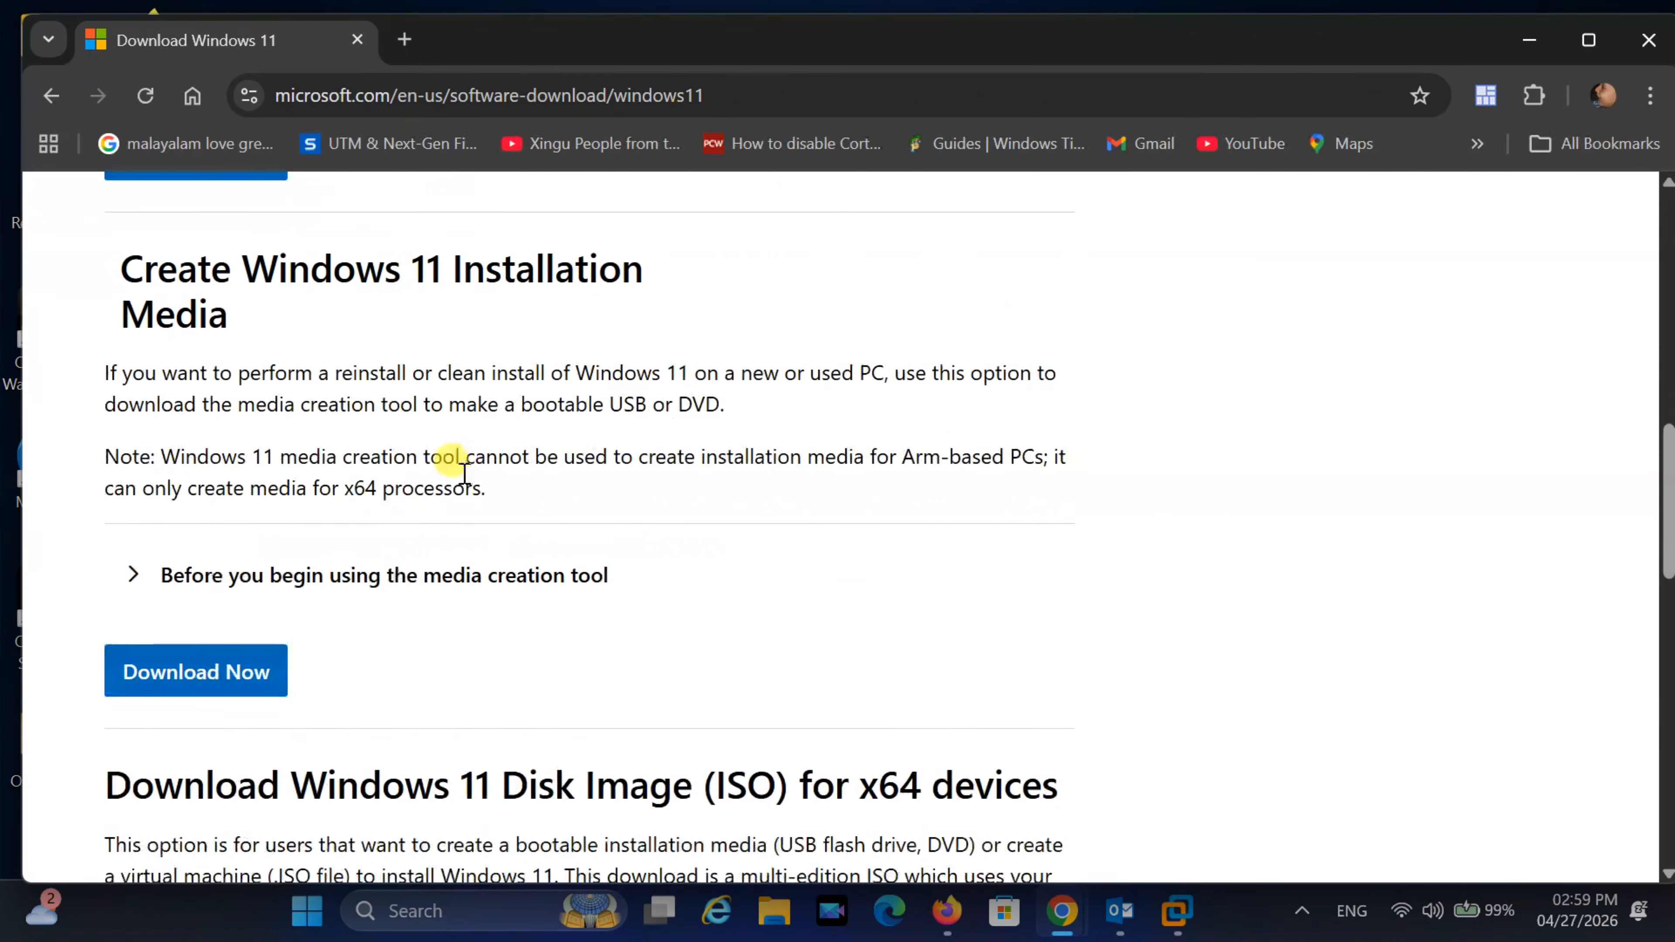
scroll(402, 416, down, 6)
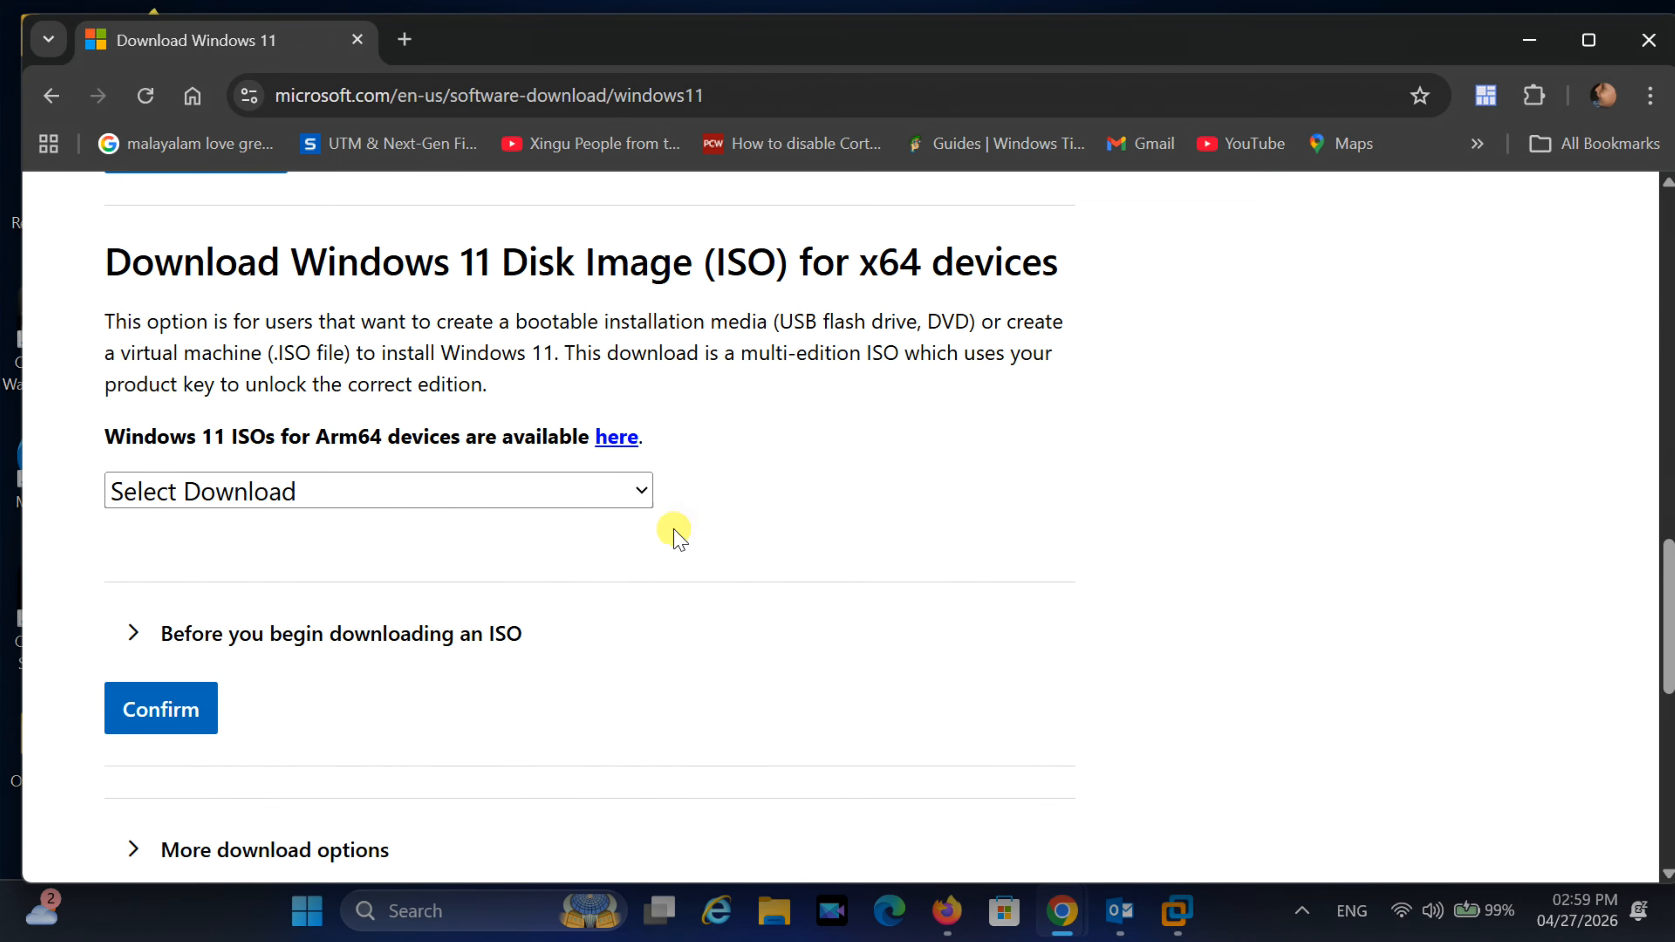
click(638, 487)
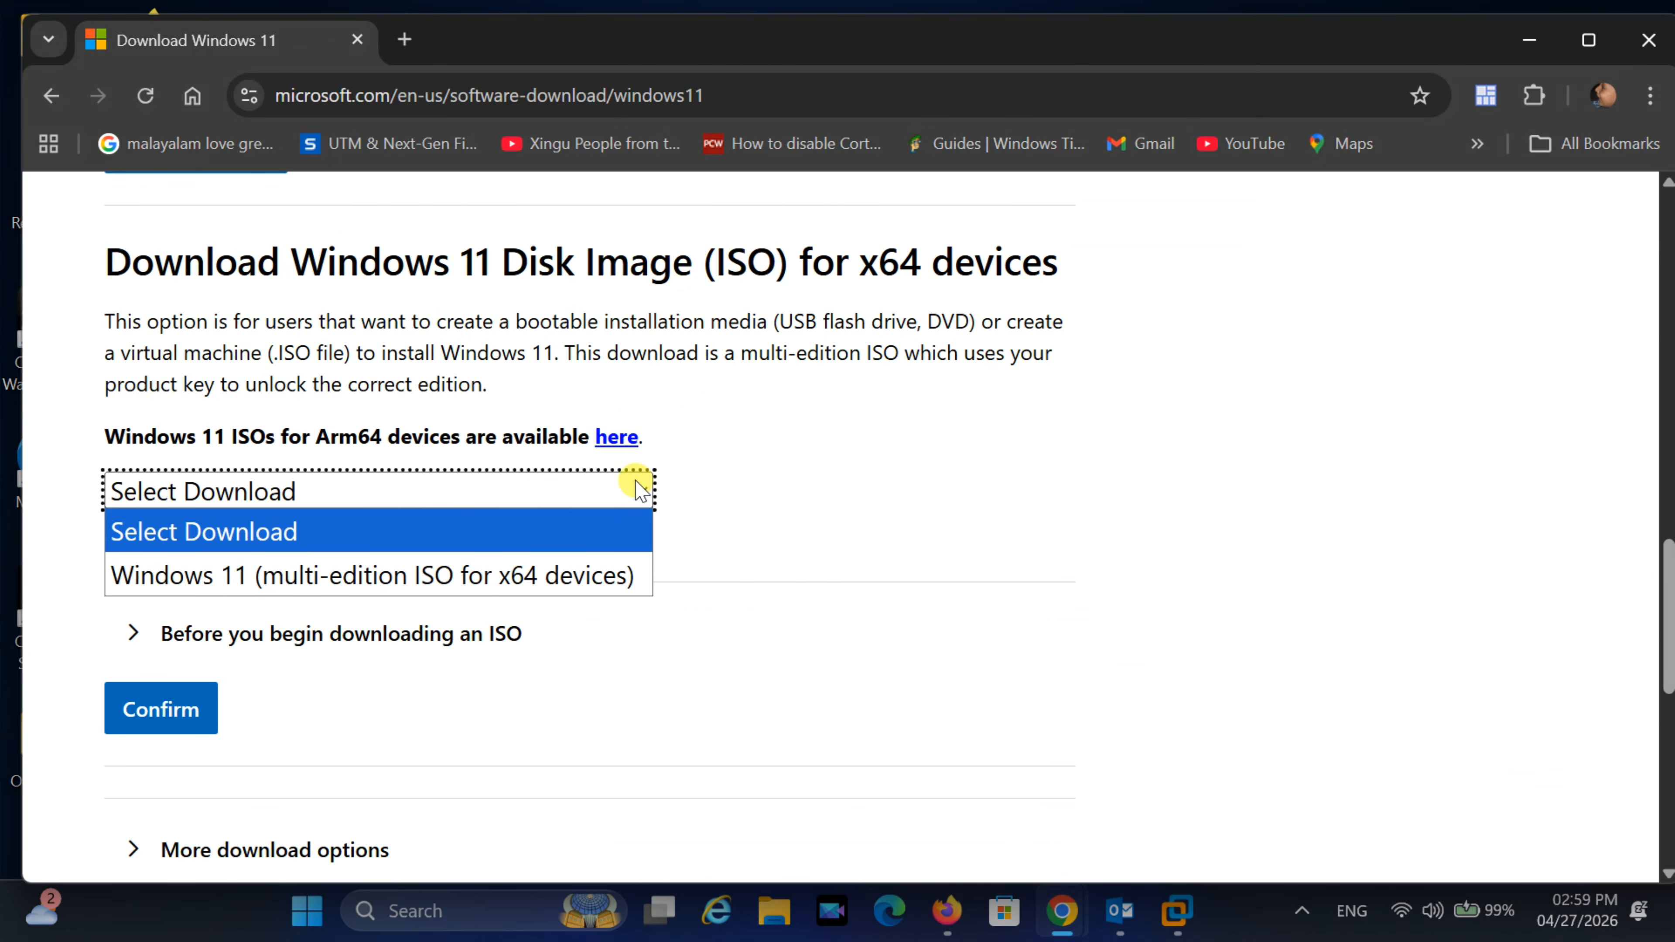
click(423, 581)
scroll(299, 587, down, 2)
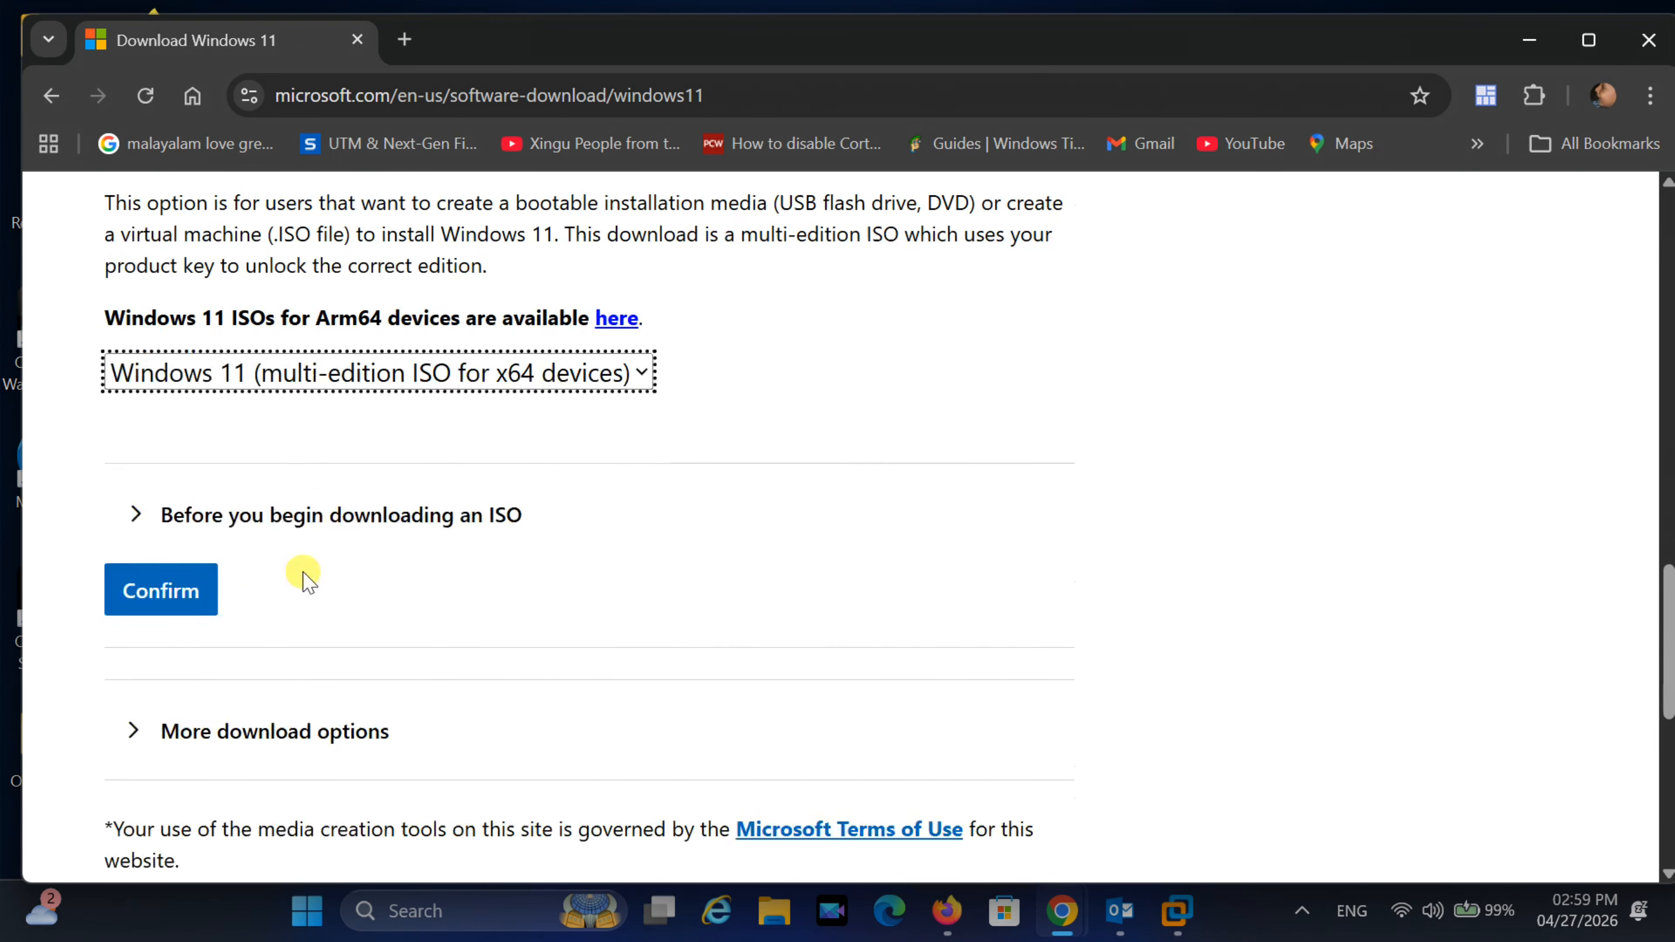
click(136, 579)
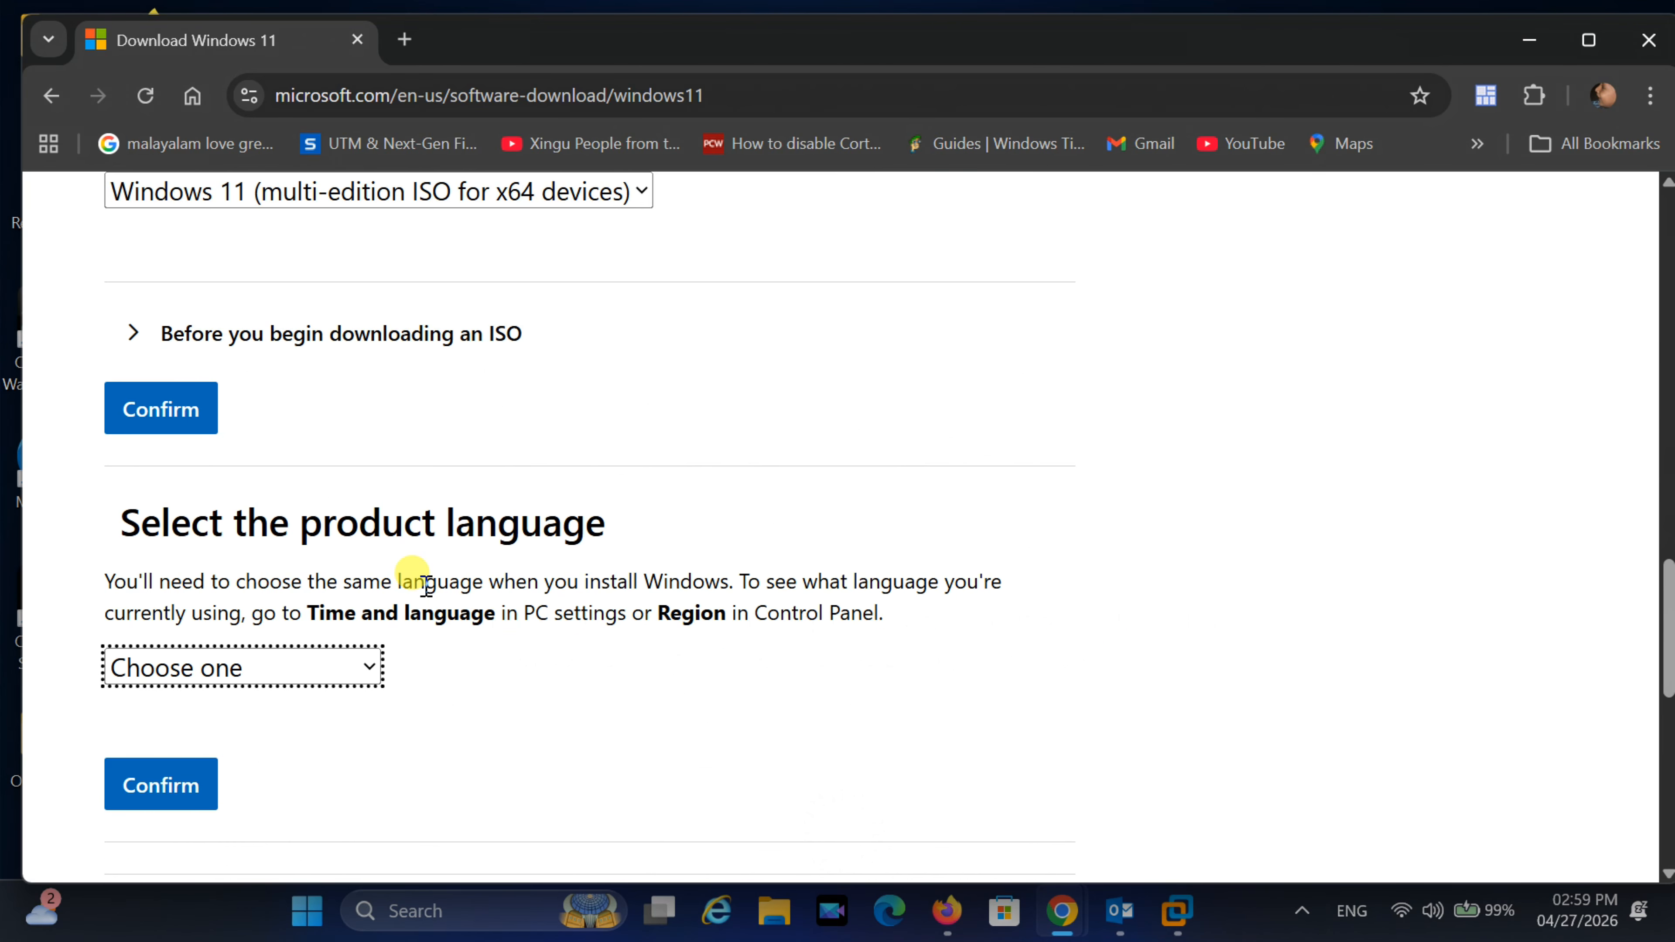
Step: Choose English (United States) as the product language and confirm it
click(366, 666)
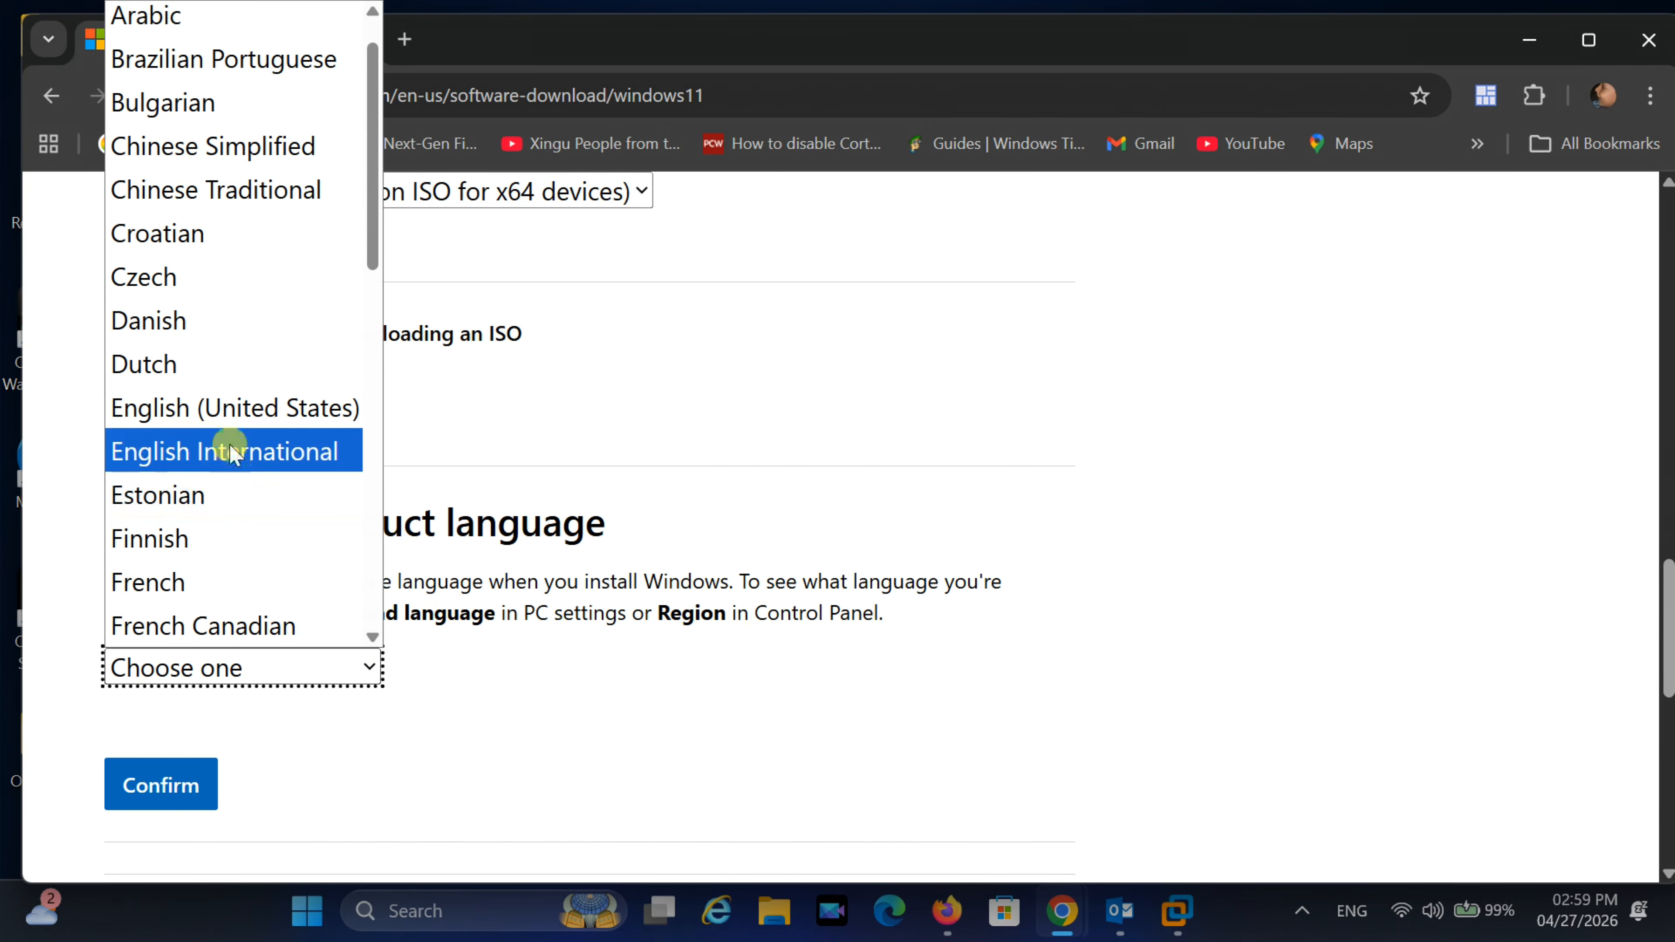
click(245, 413)
scroll(448, 645, down, 2)
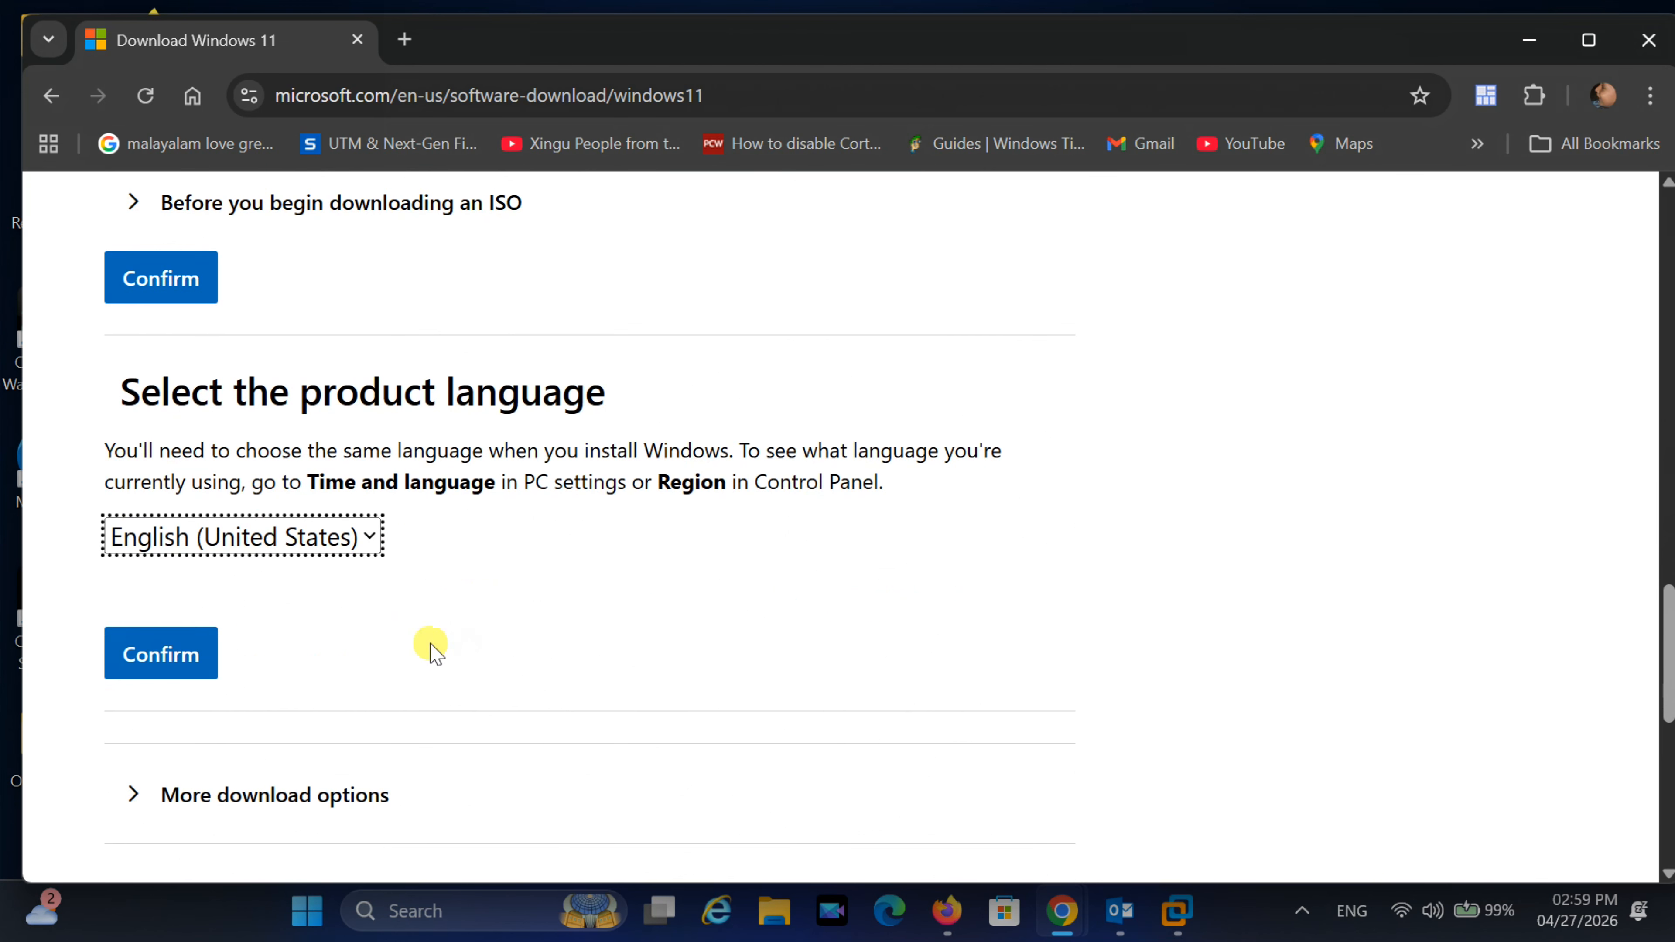
click(163, 657)
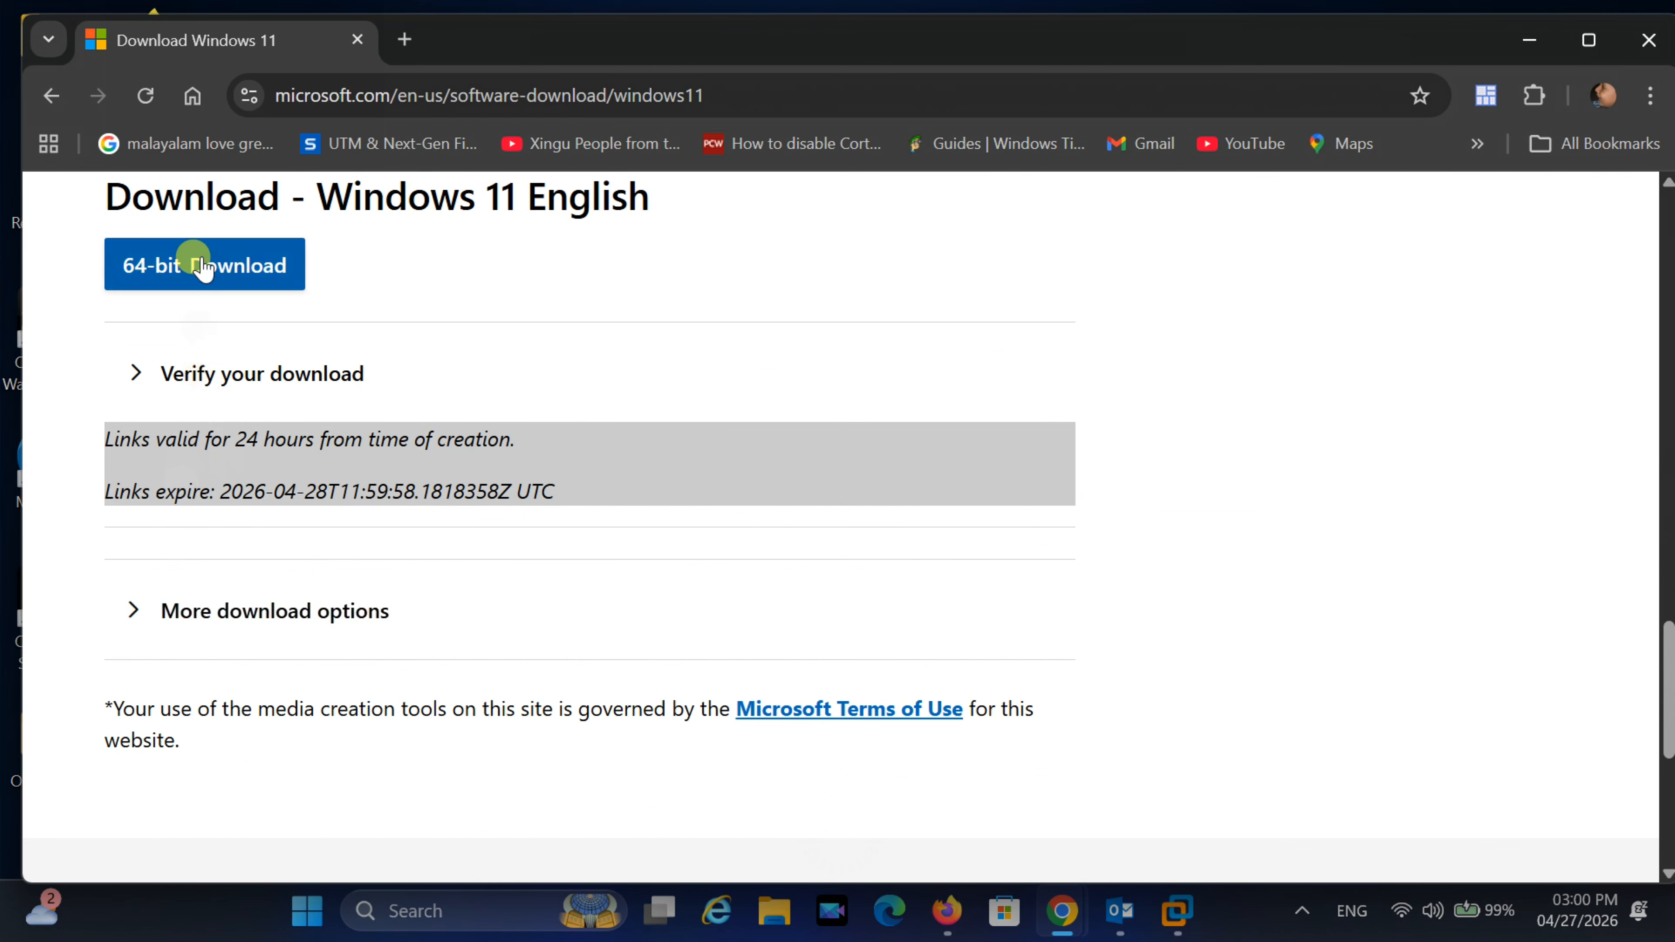
Step: Start the 64-bit download of the Windows 11 English ISO and check it in the browser's downloads
scroll(202, 264, up, 4)
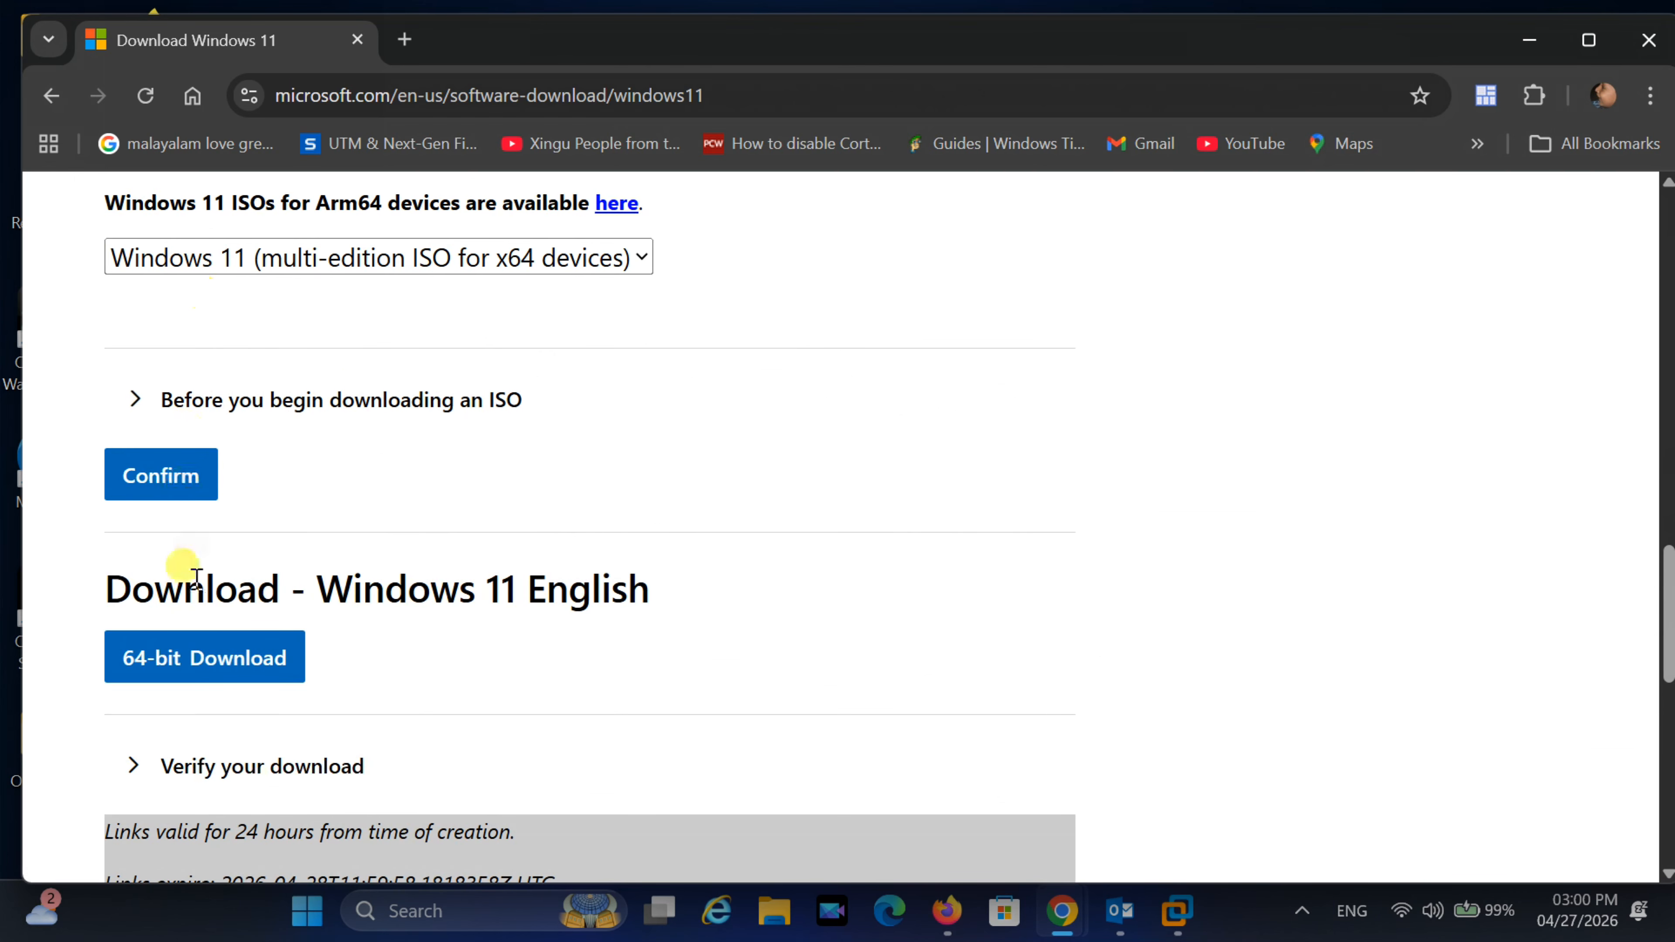
click(207, 669)
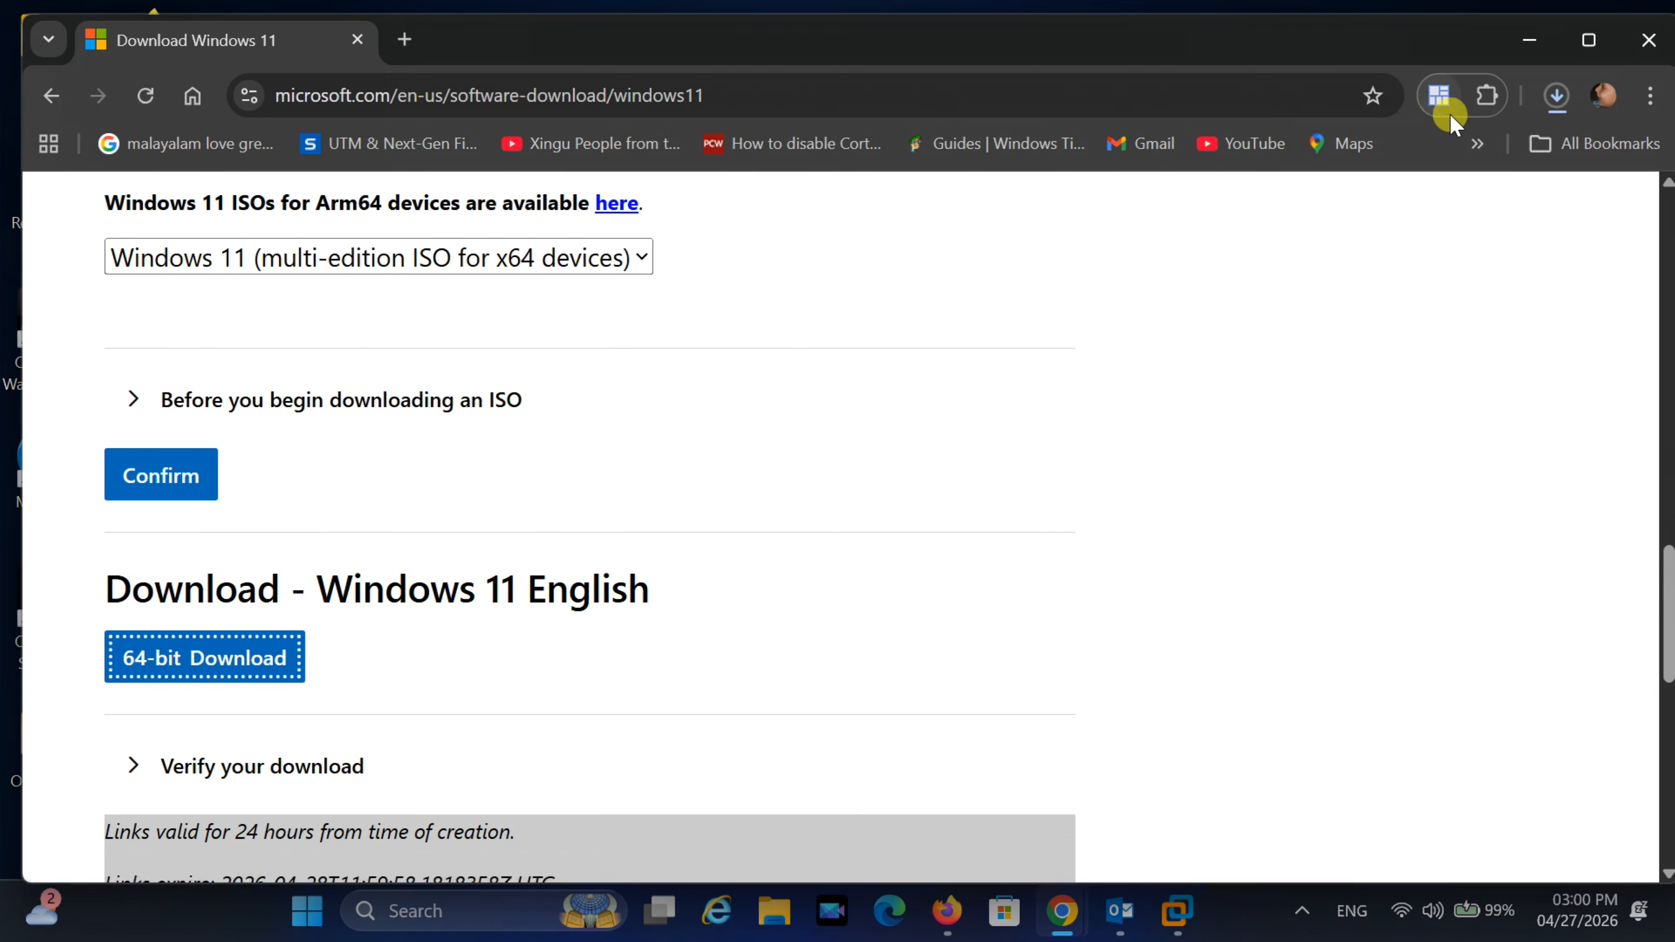
click(1556, 96)
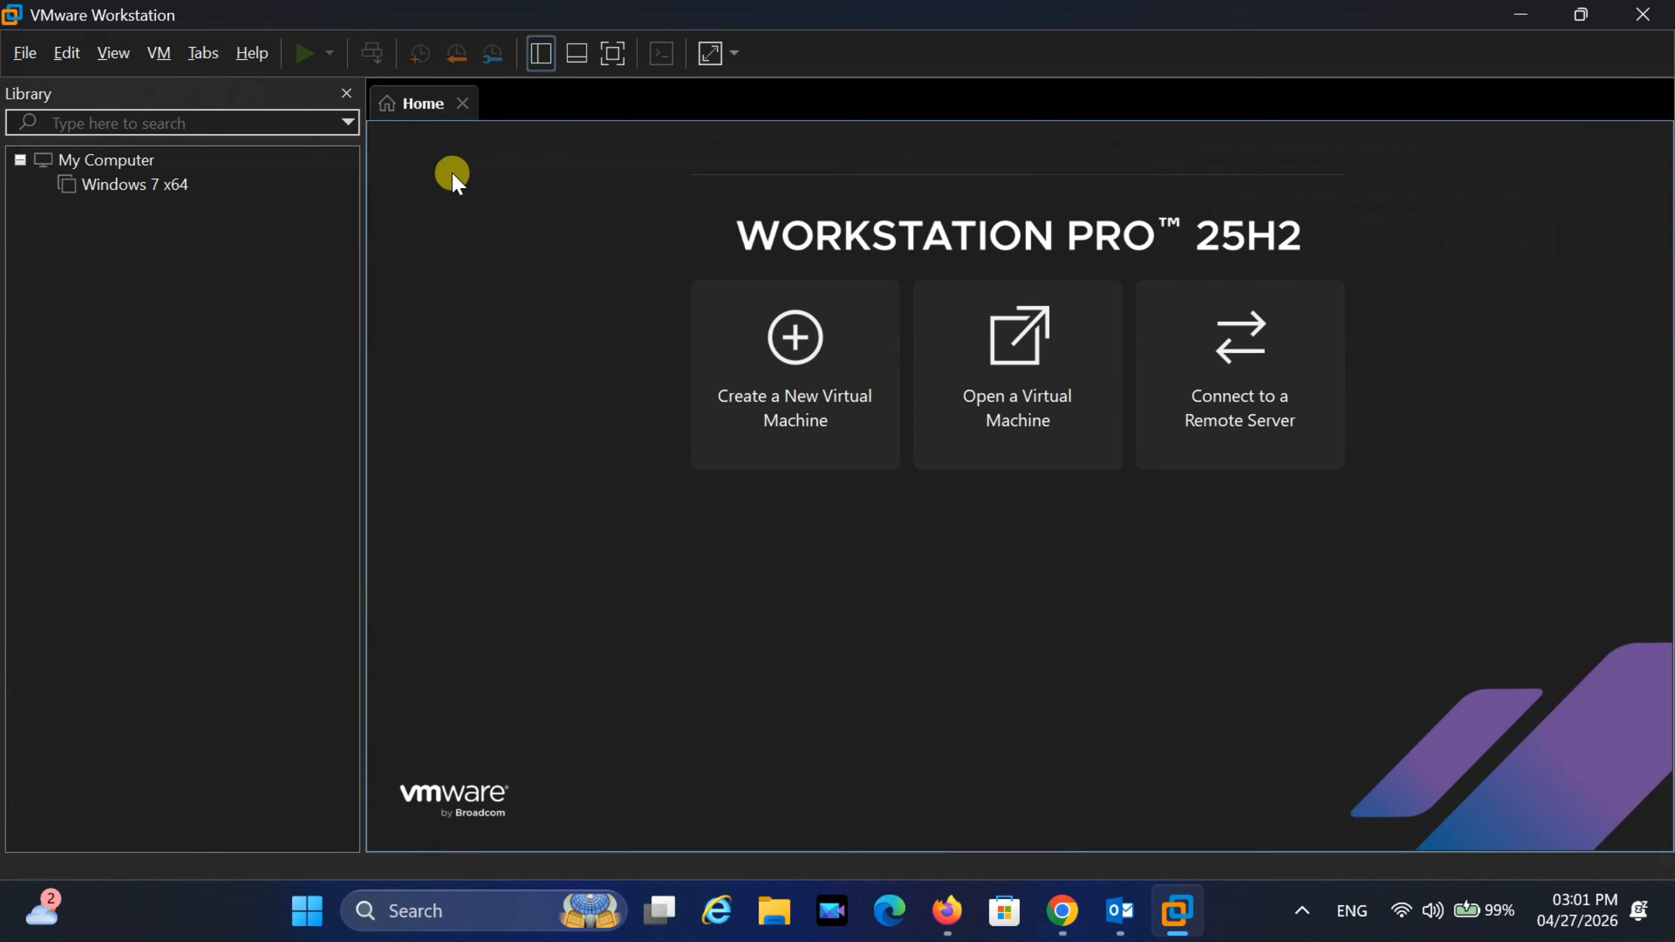
Step: In VMware Workstation, create a new virtual machine with the Typical configuration, installing from the Win11_25H2_English_x64 ISO in F:\OS
click(775, 382)
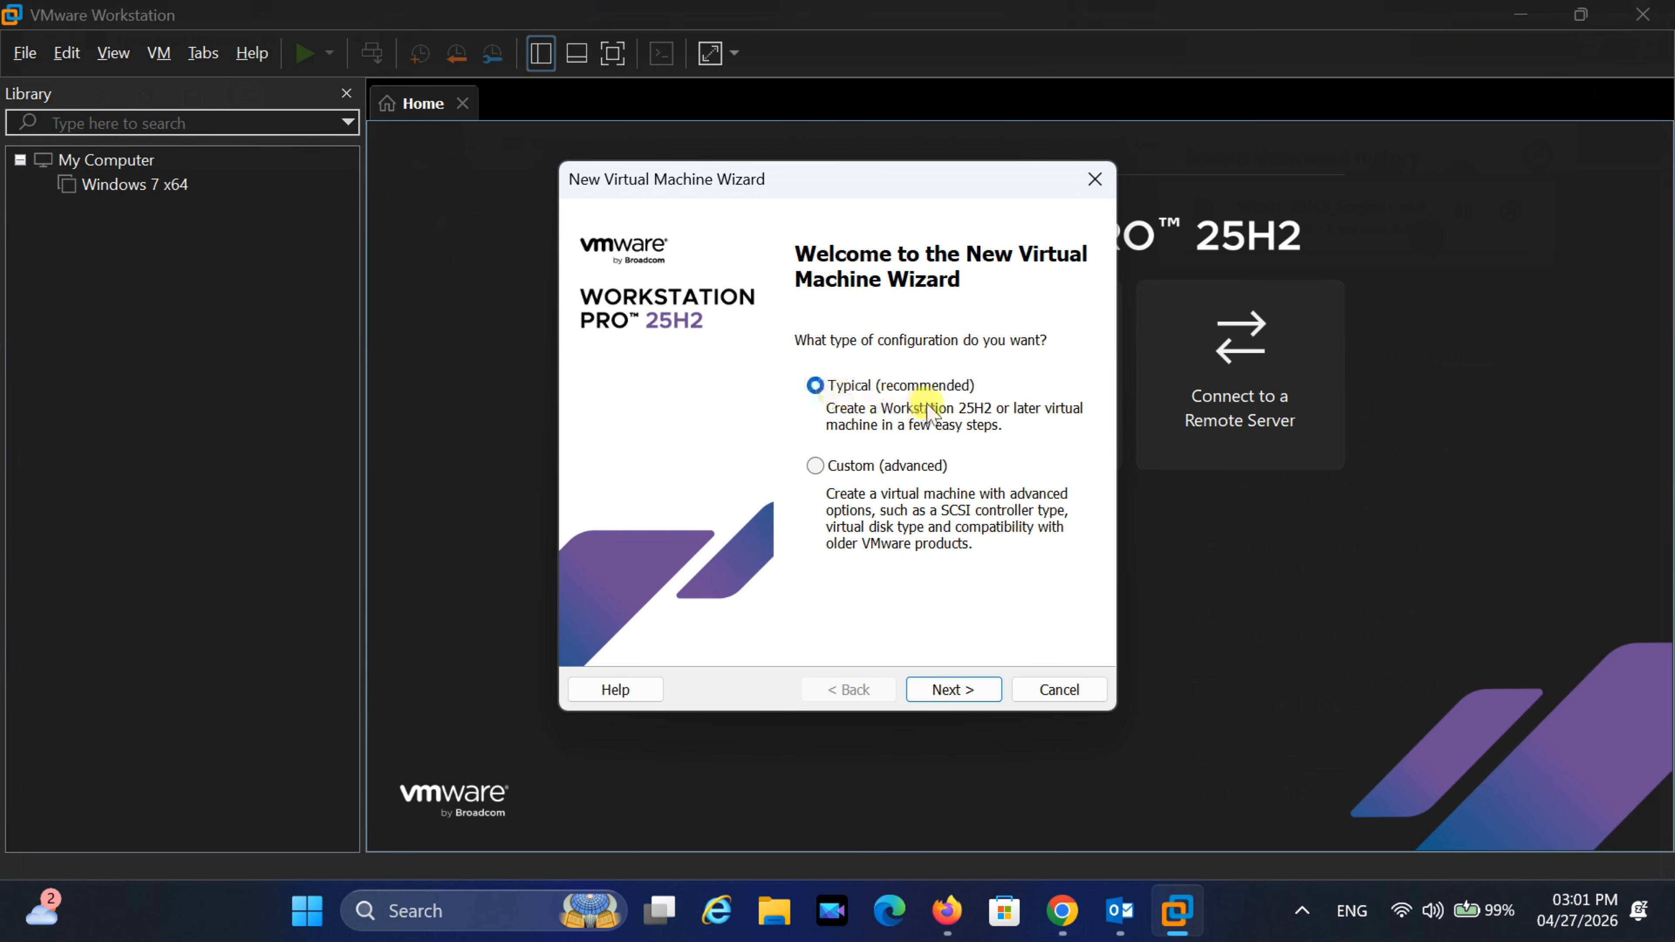
click(935, 677)
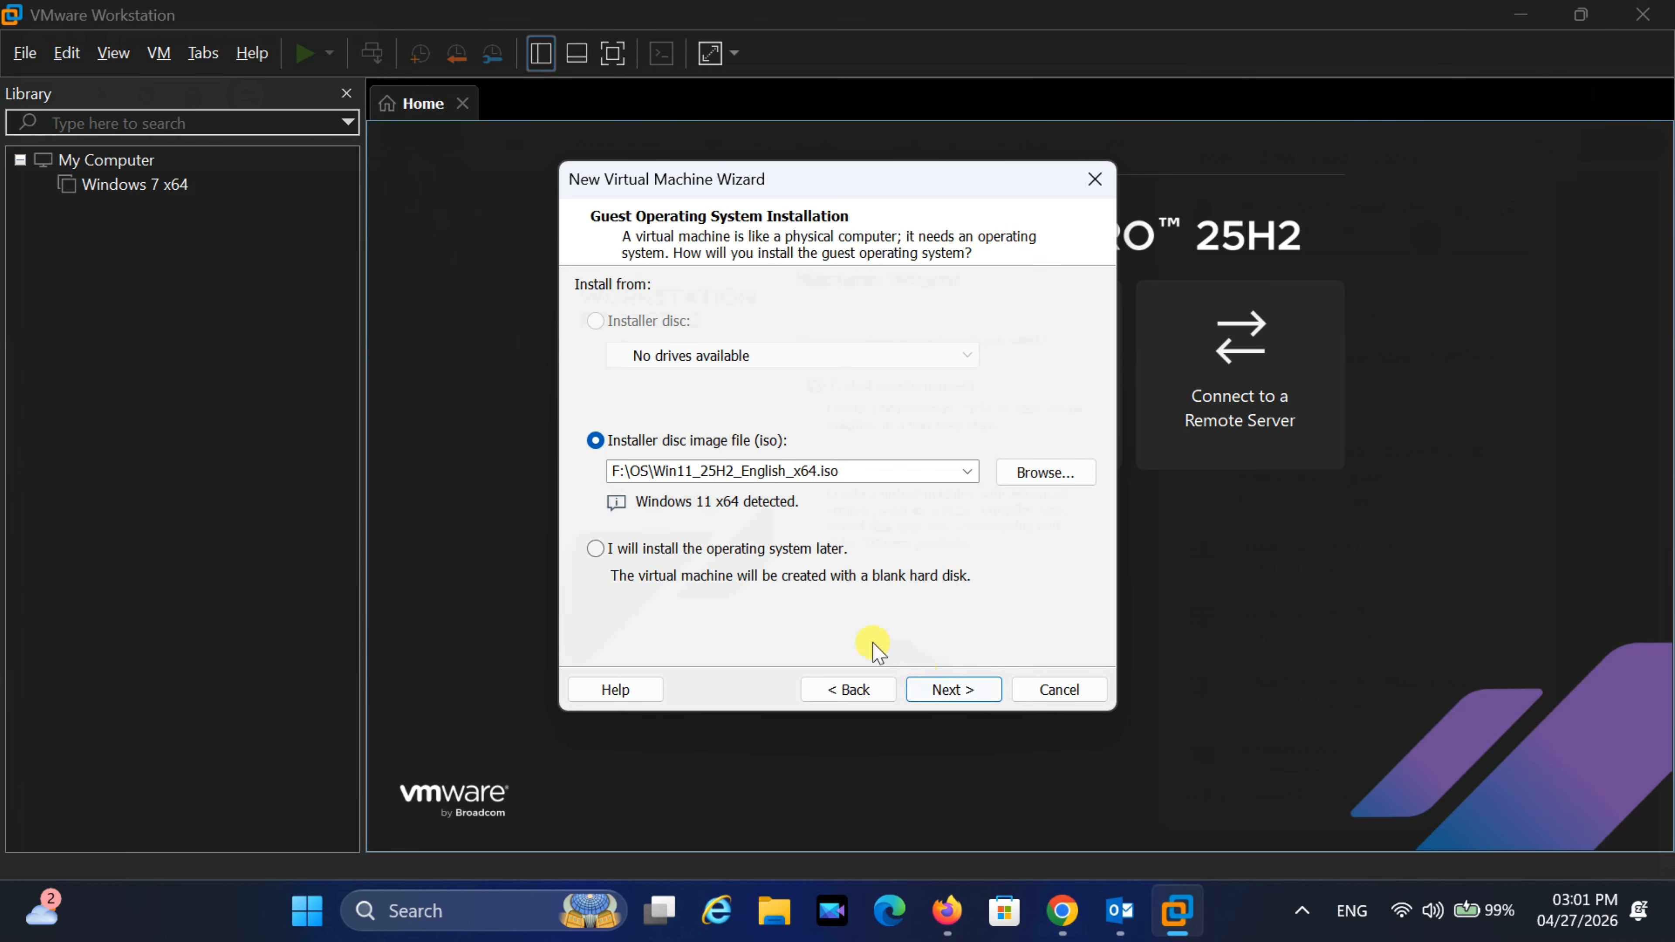
click(1048, 480)
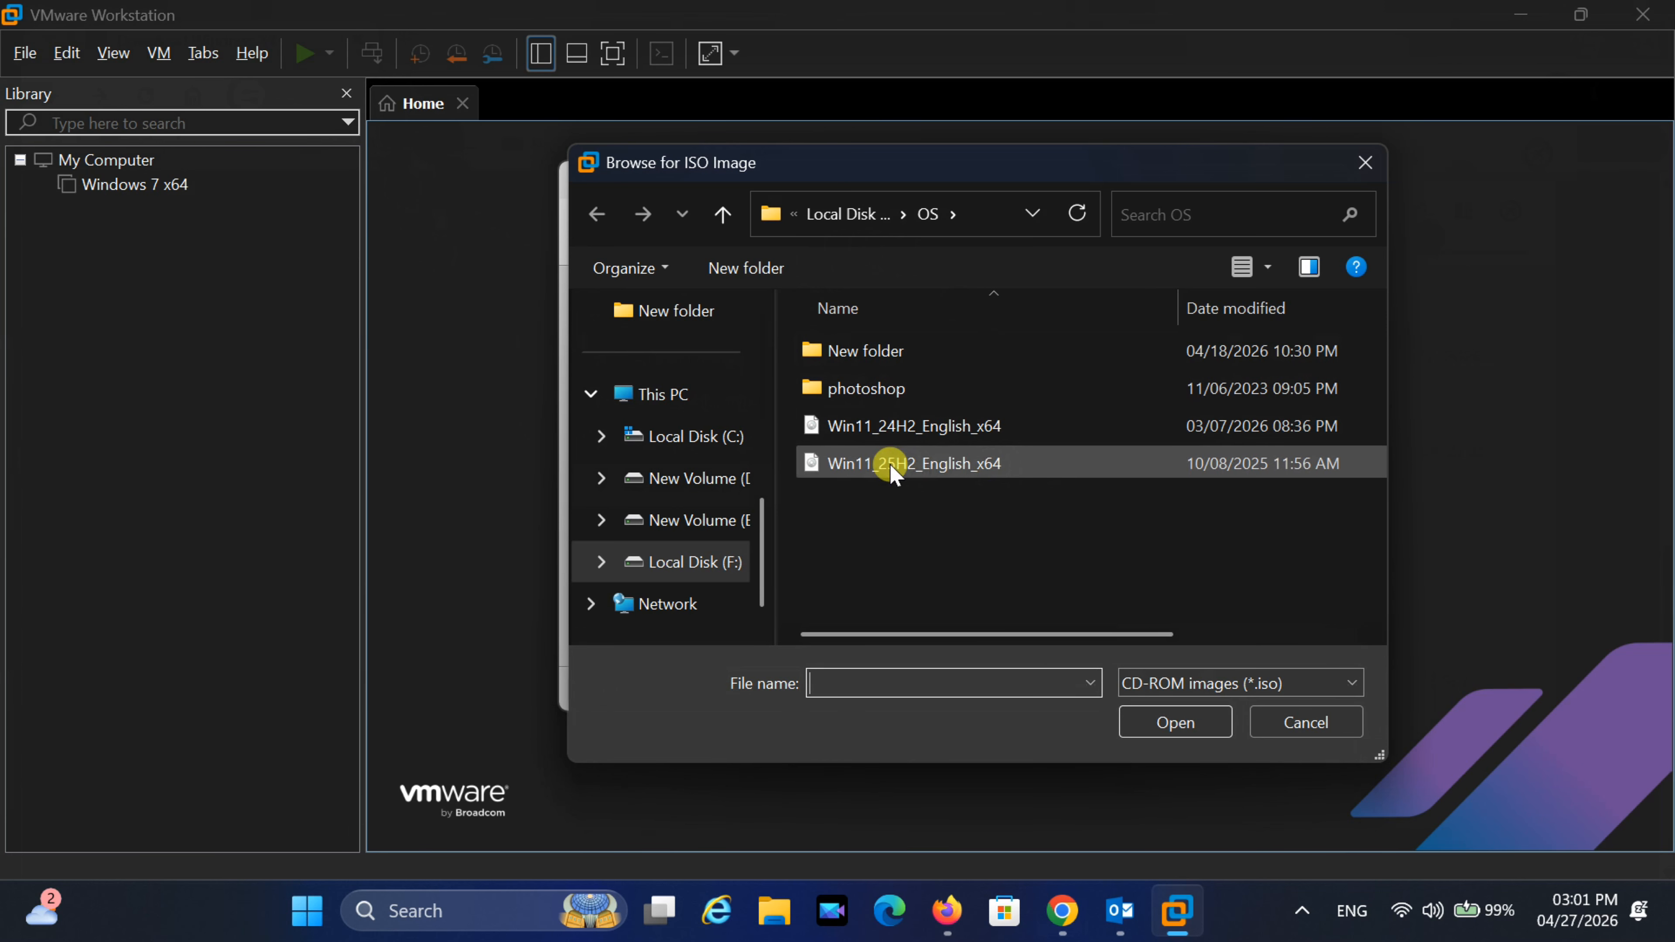
click(926, 468)
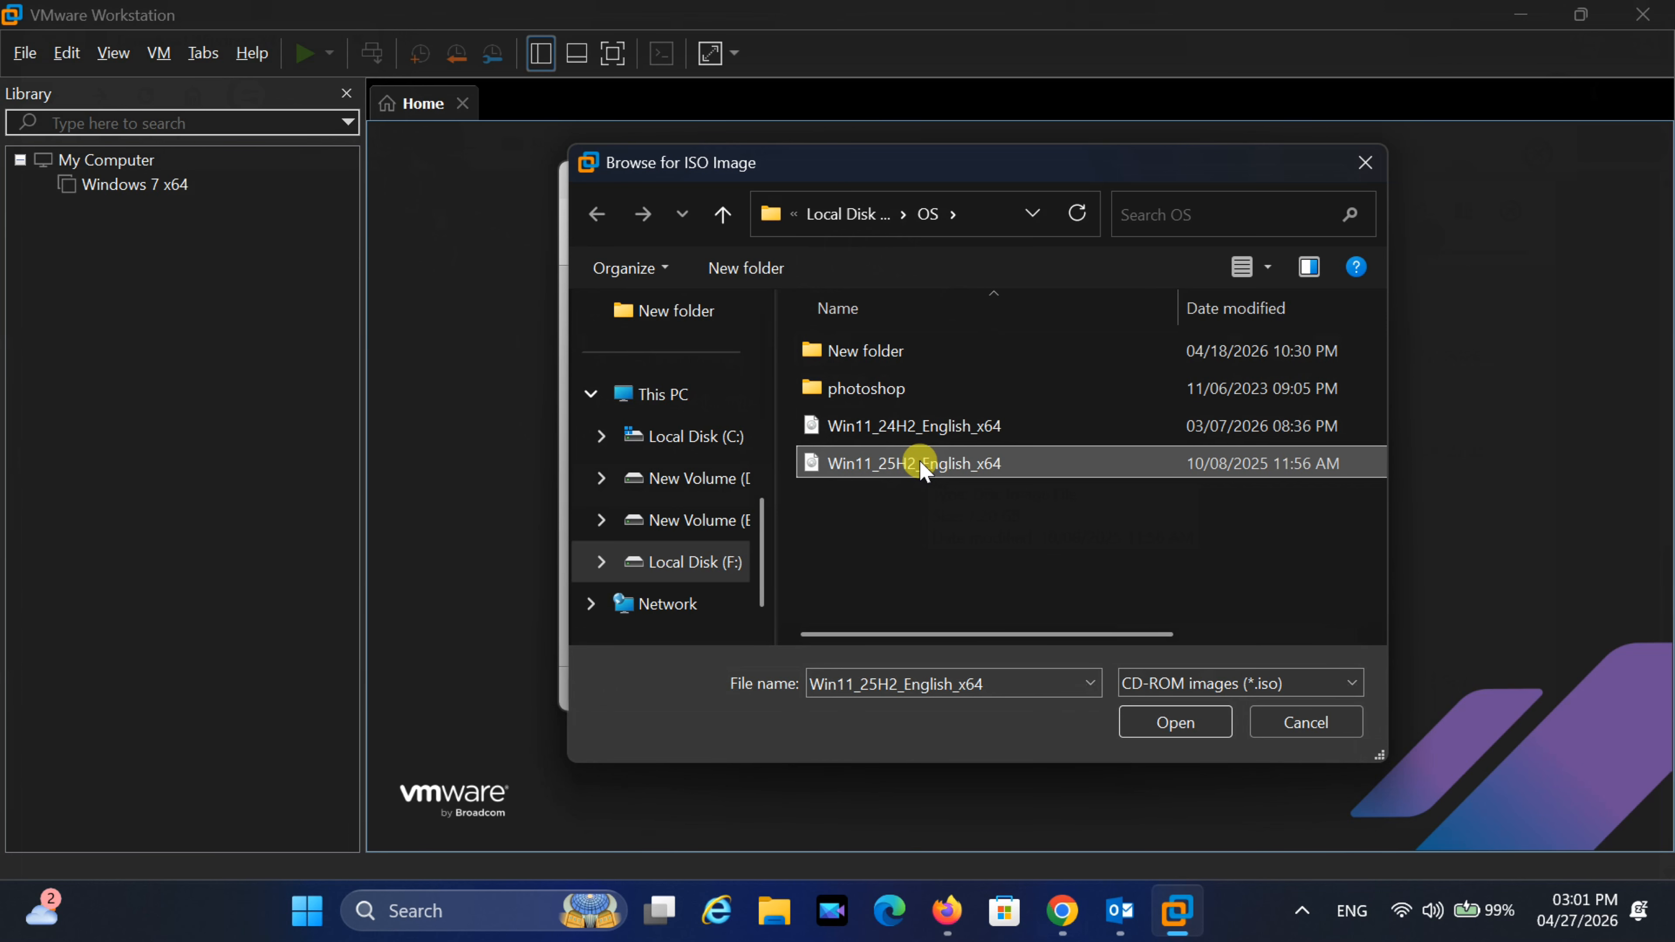
click(1168, 723)
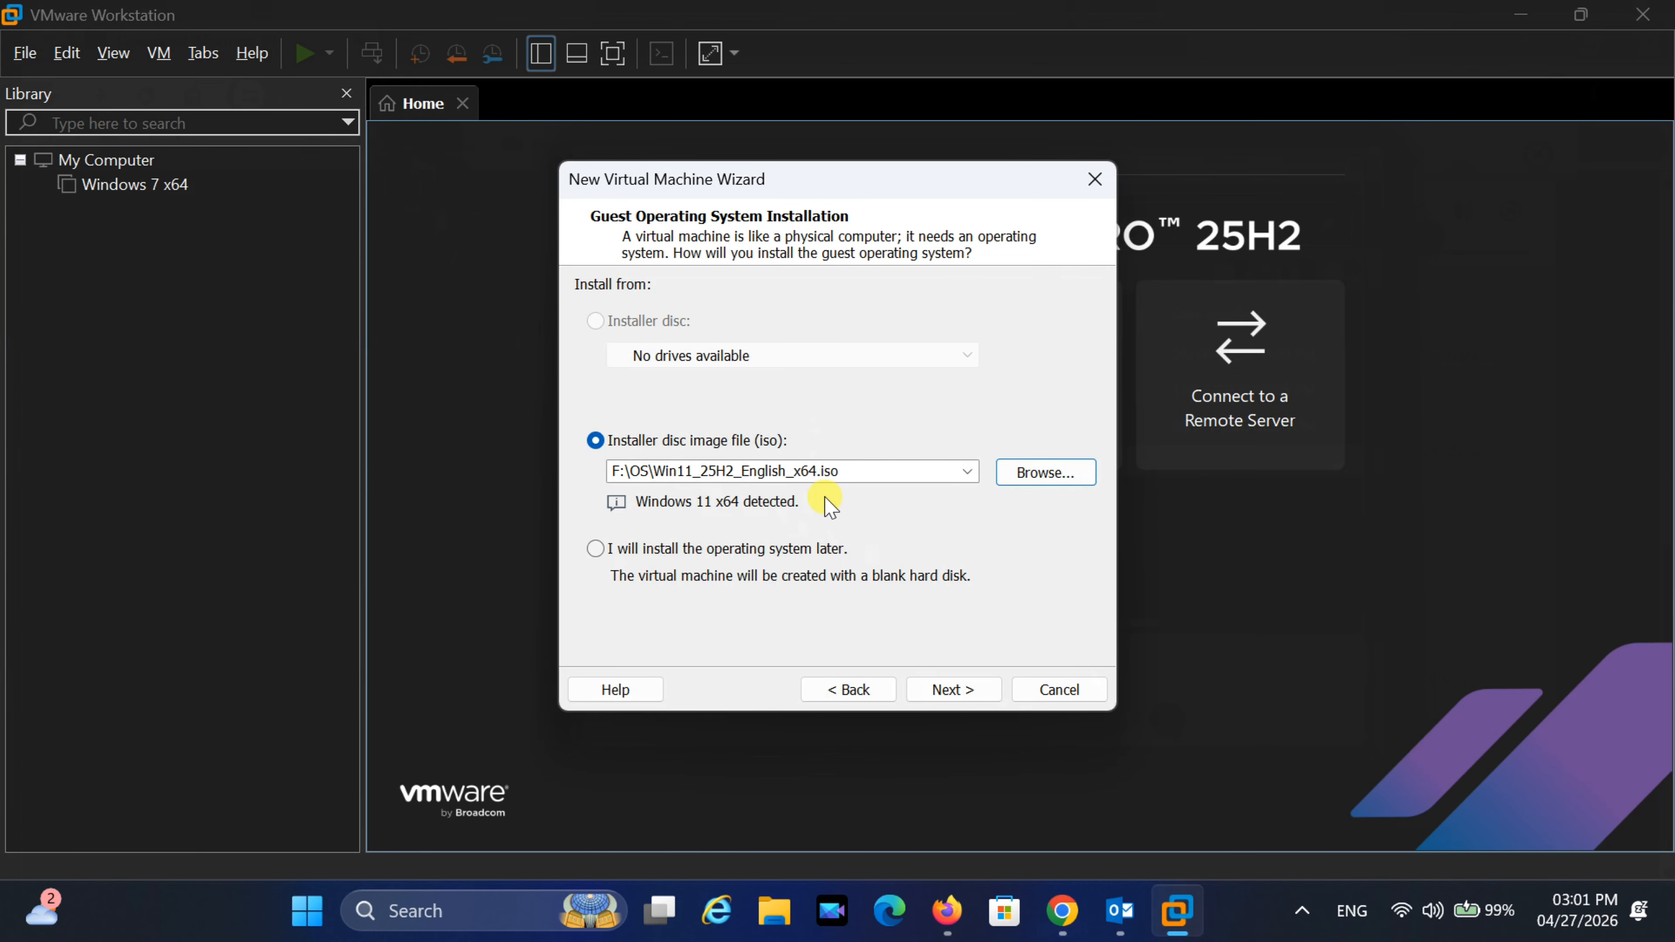
click(975, 689)
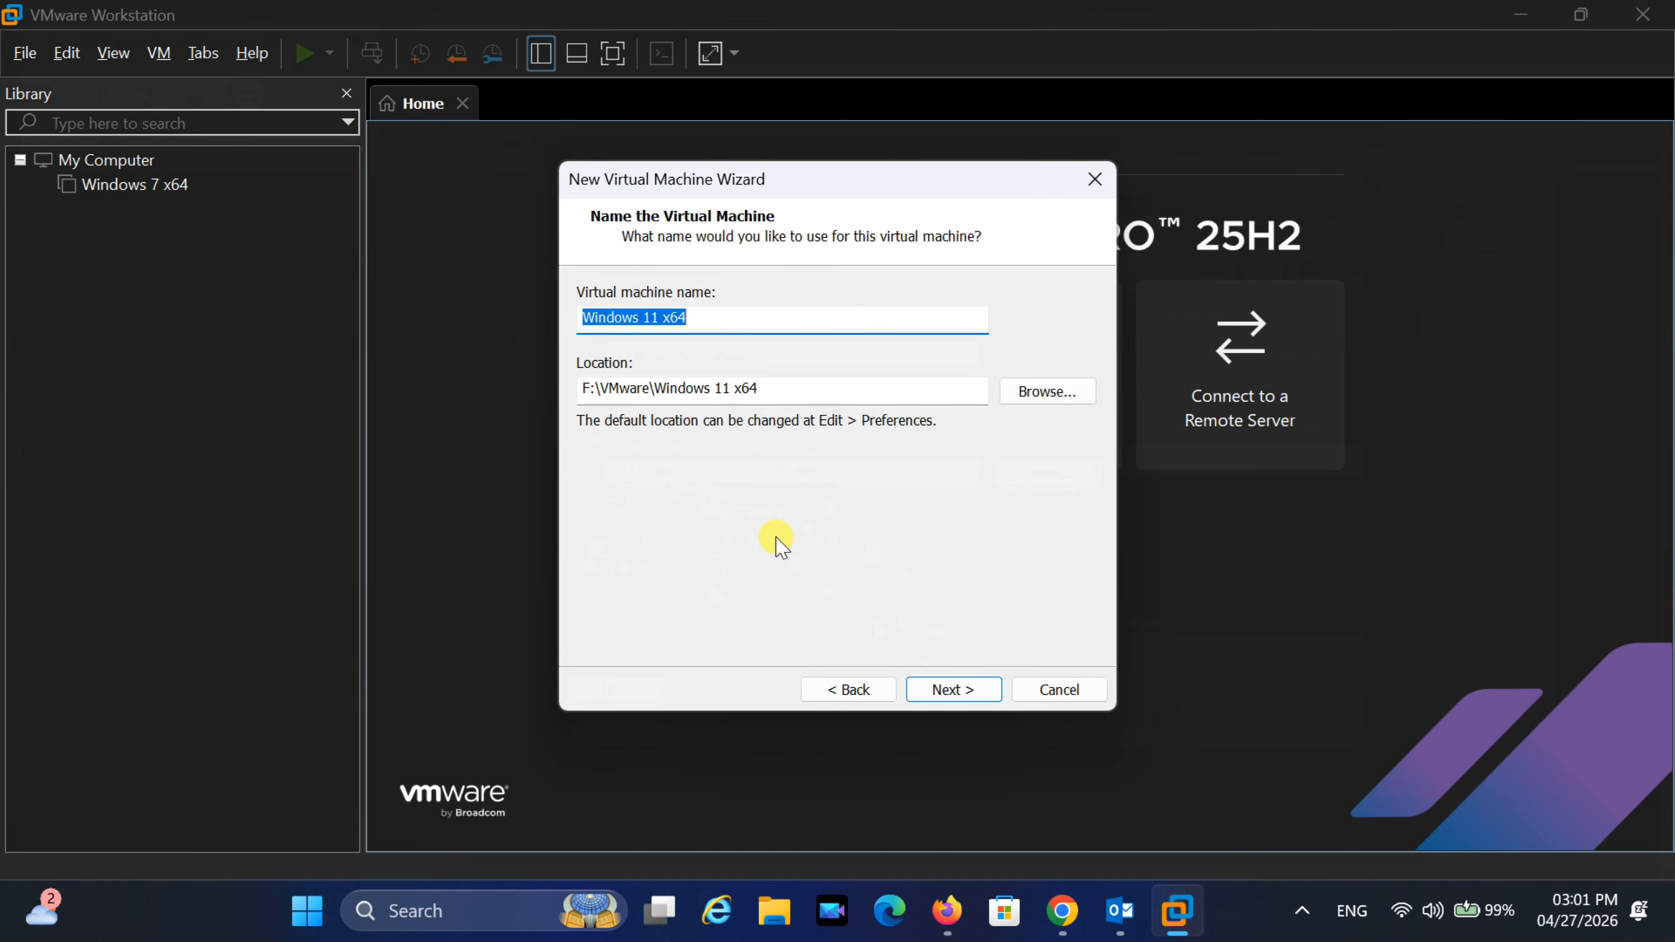
click(726, 318)
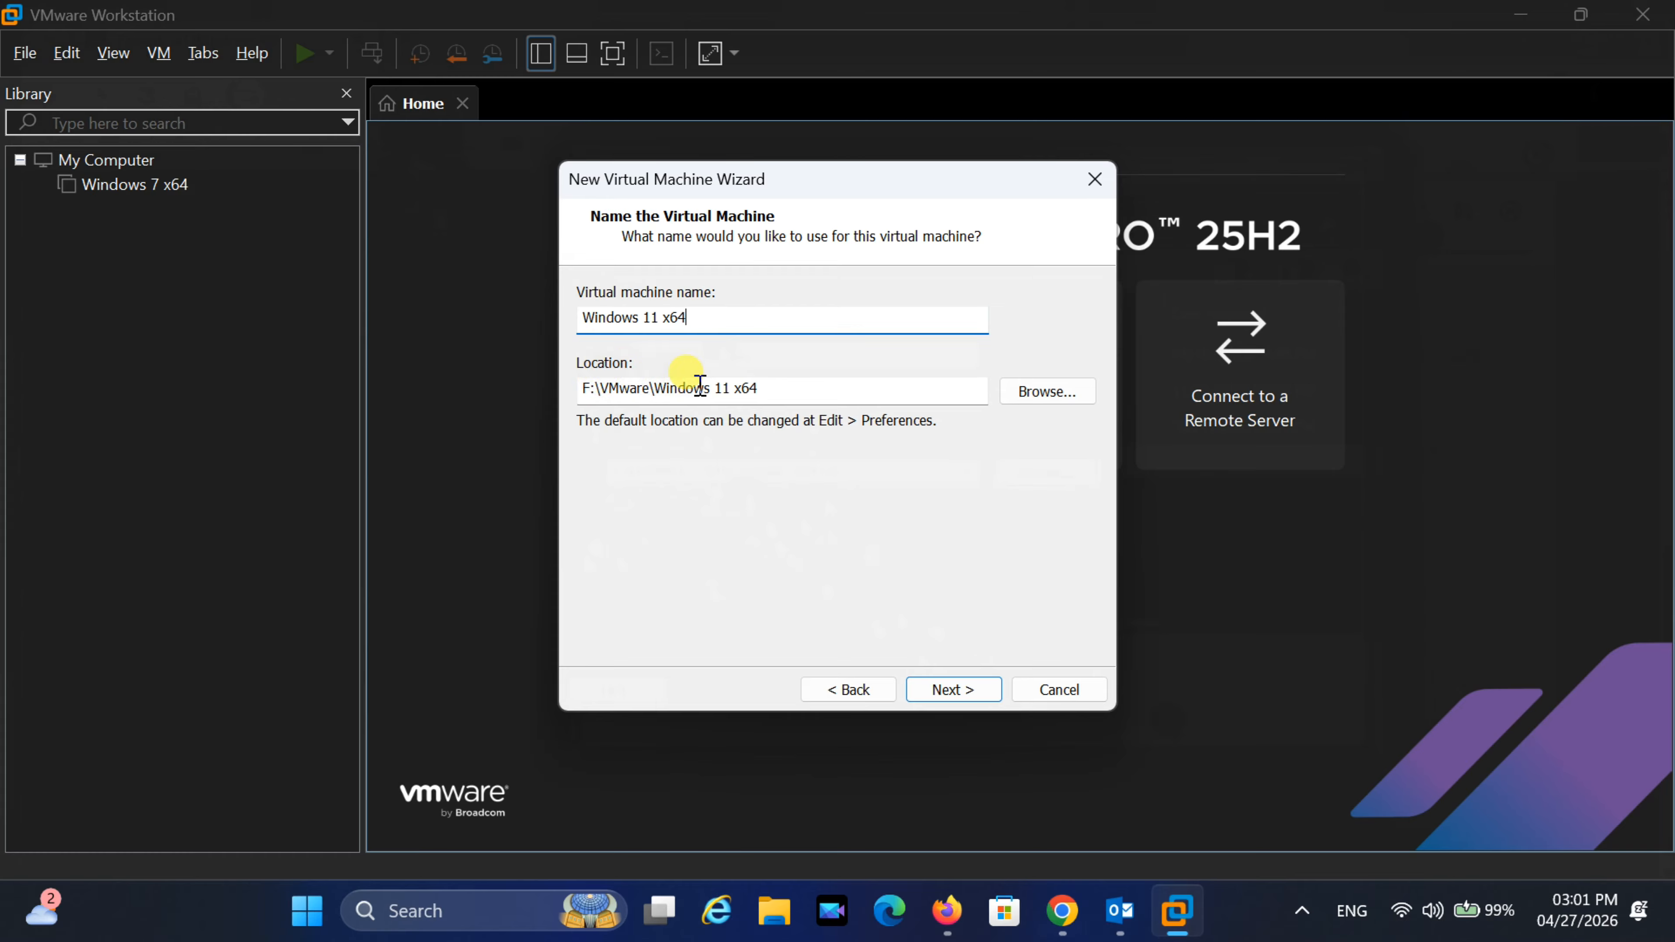
click(778, 388)
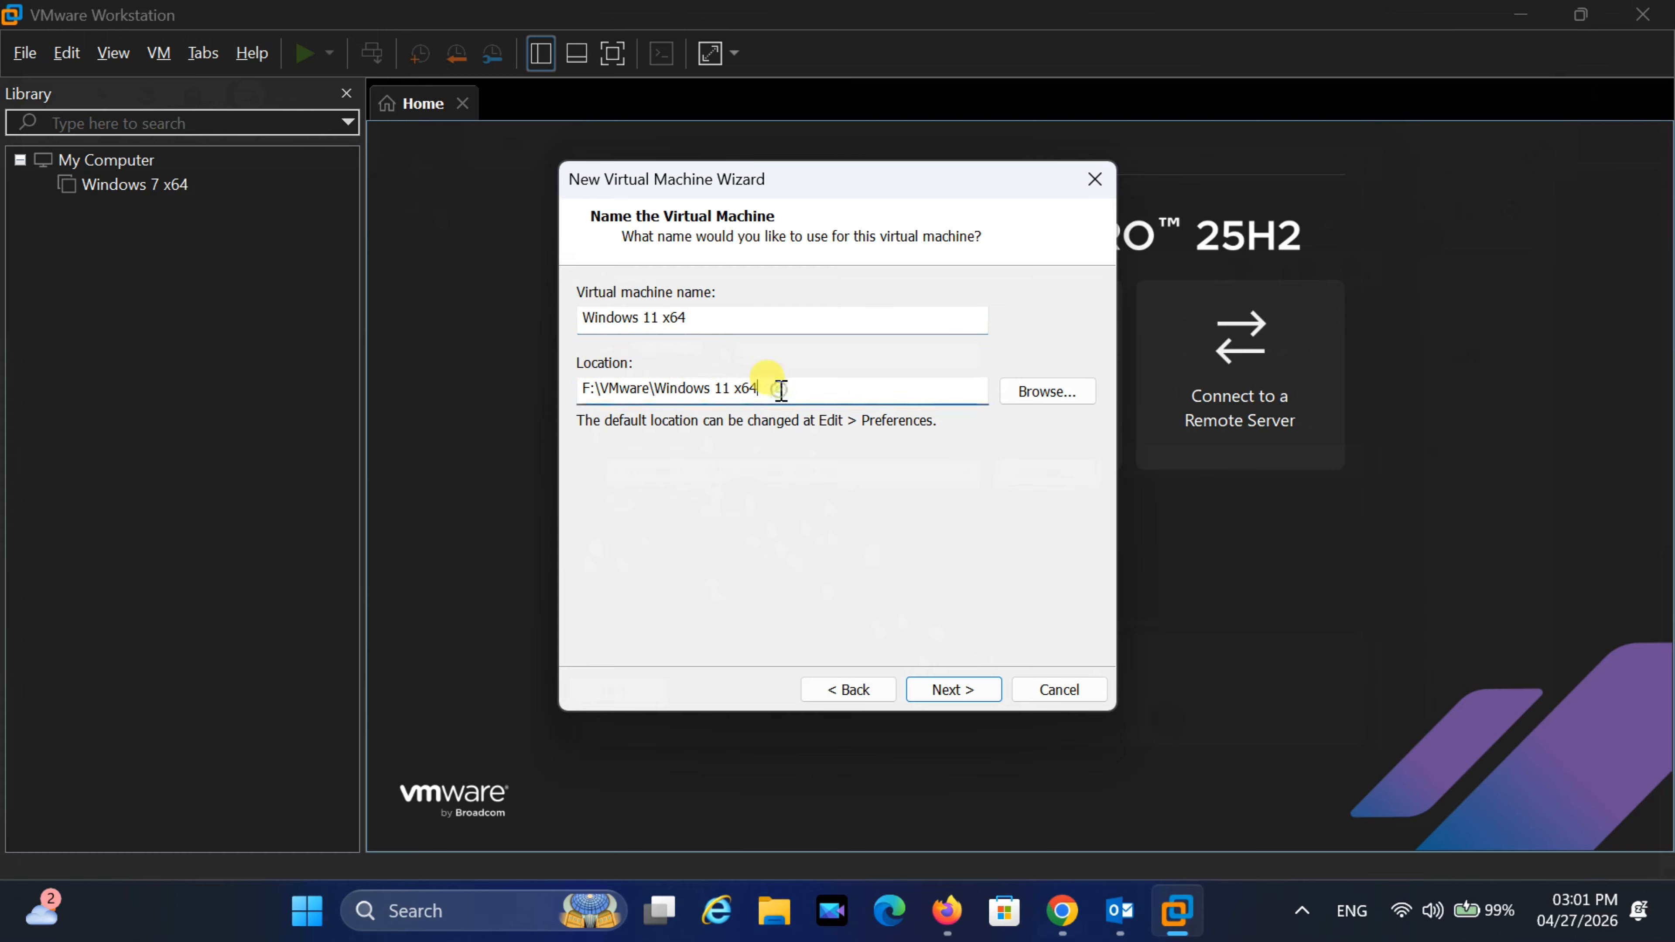
click(1025, 394)
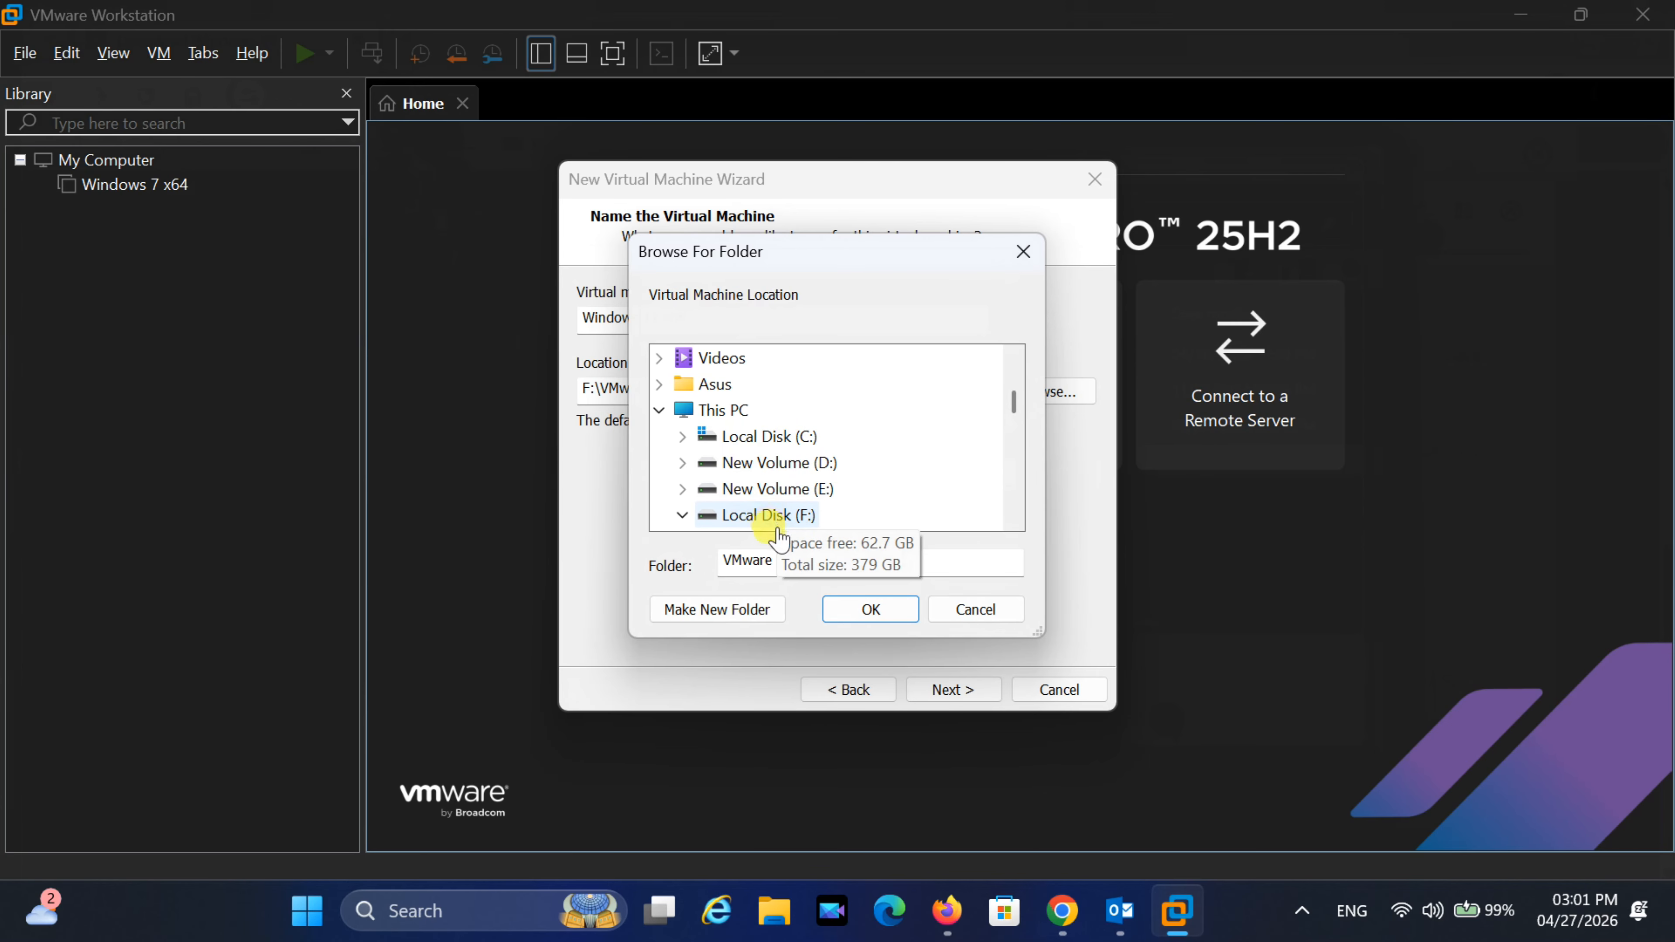
scroll(765, 462, down, 3)
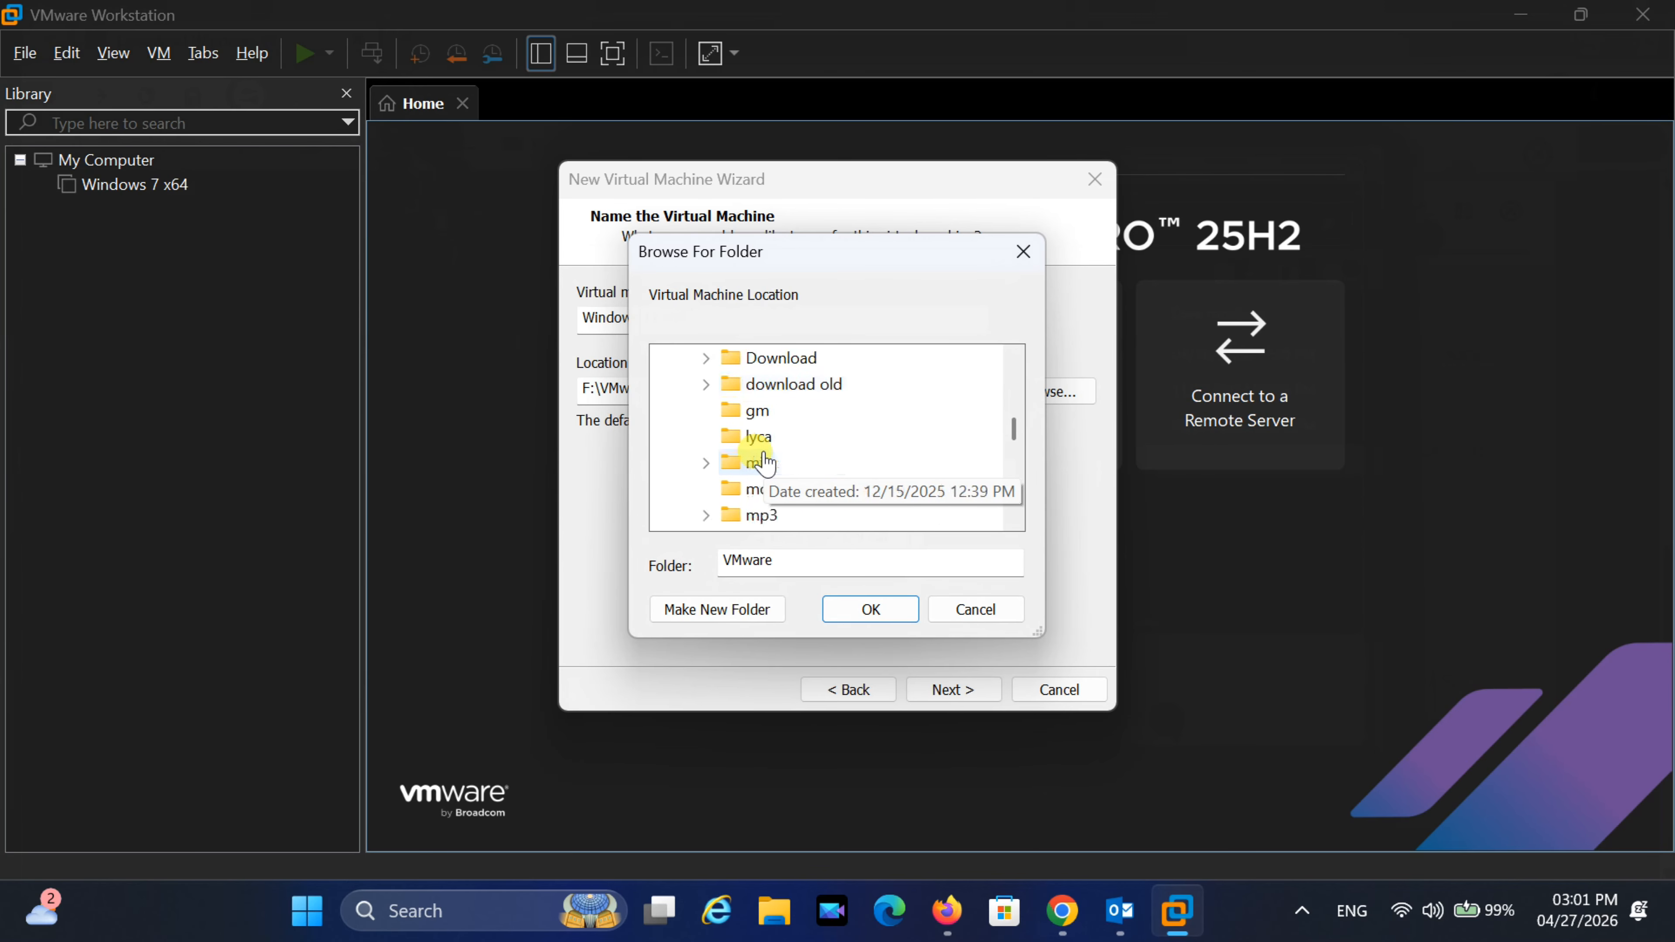
scroll(765, 462, up, 4)
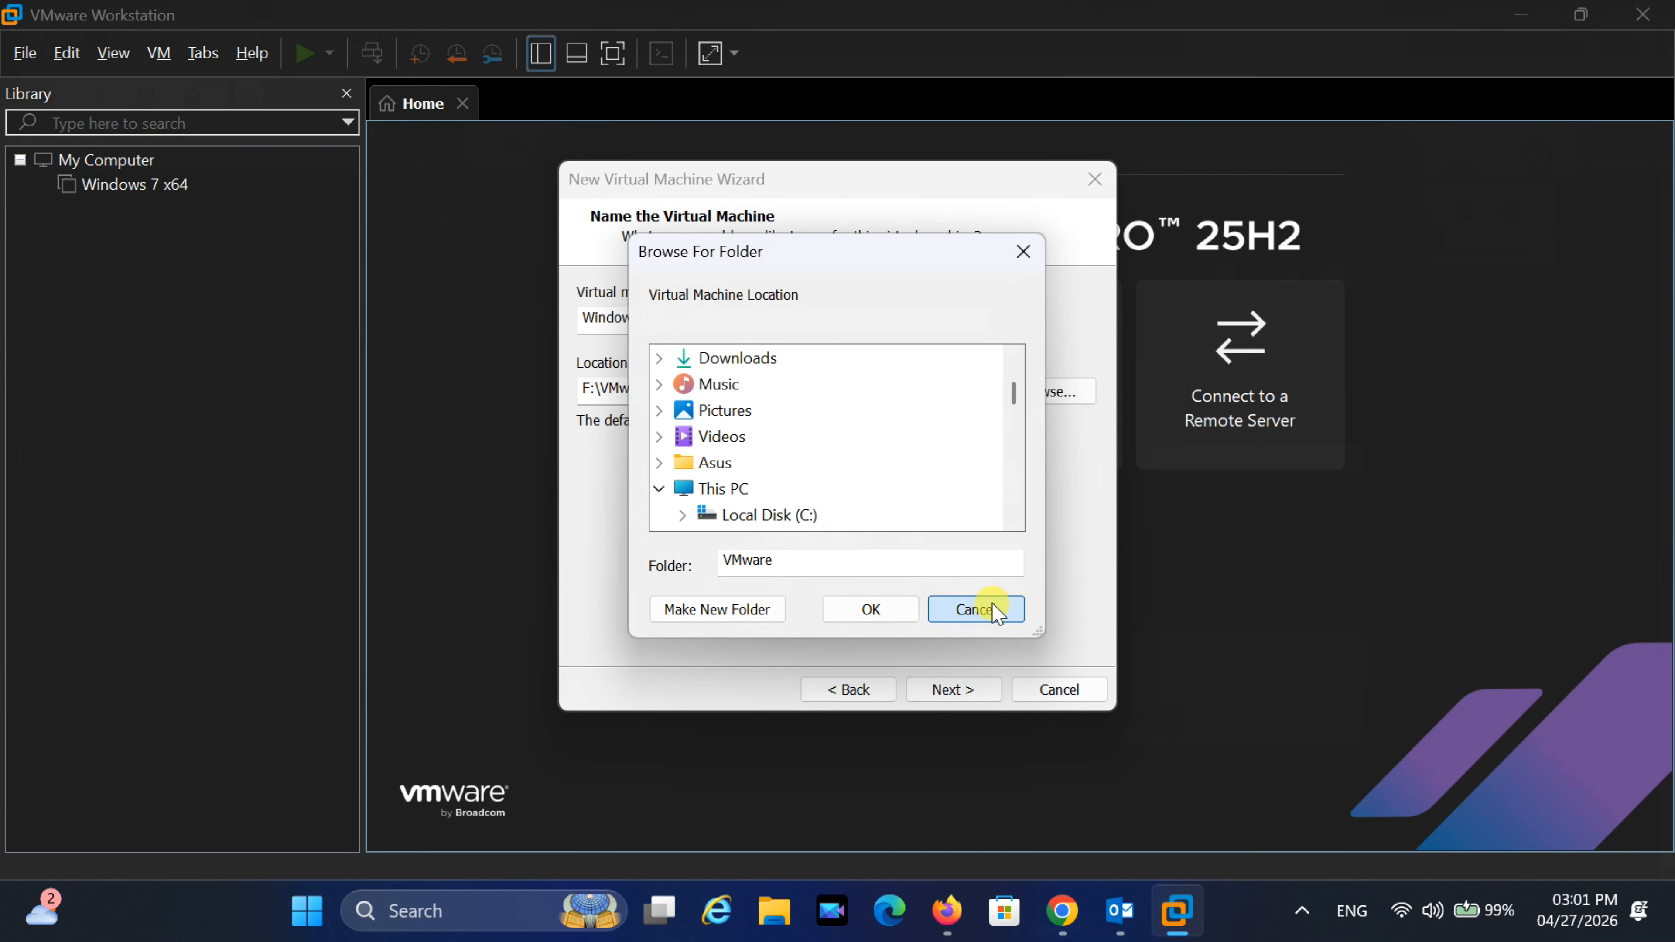
click(956, 604)
Step: Accept the proposed virtual machine name and location, then enter and confirm the encryption password for the virtual TPM files
click(974, 689)
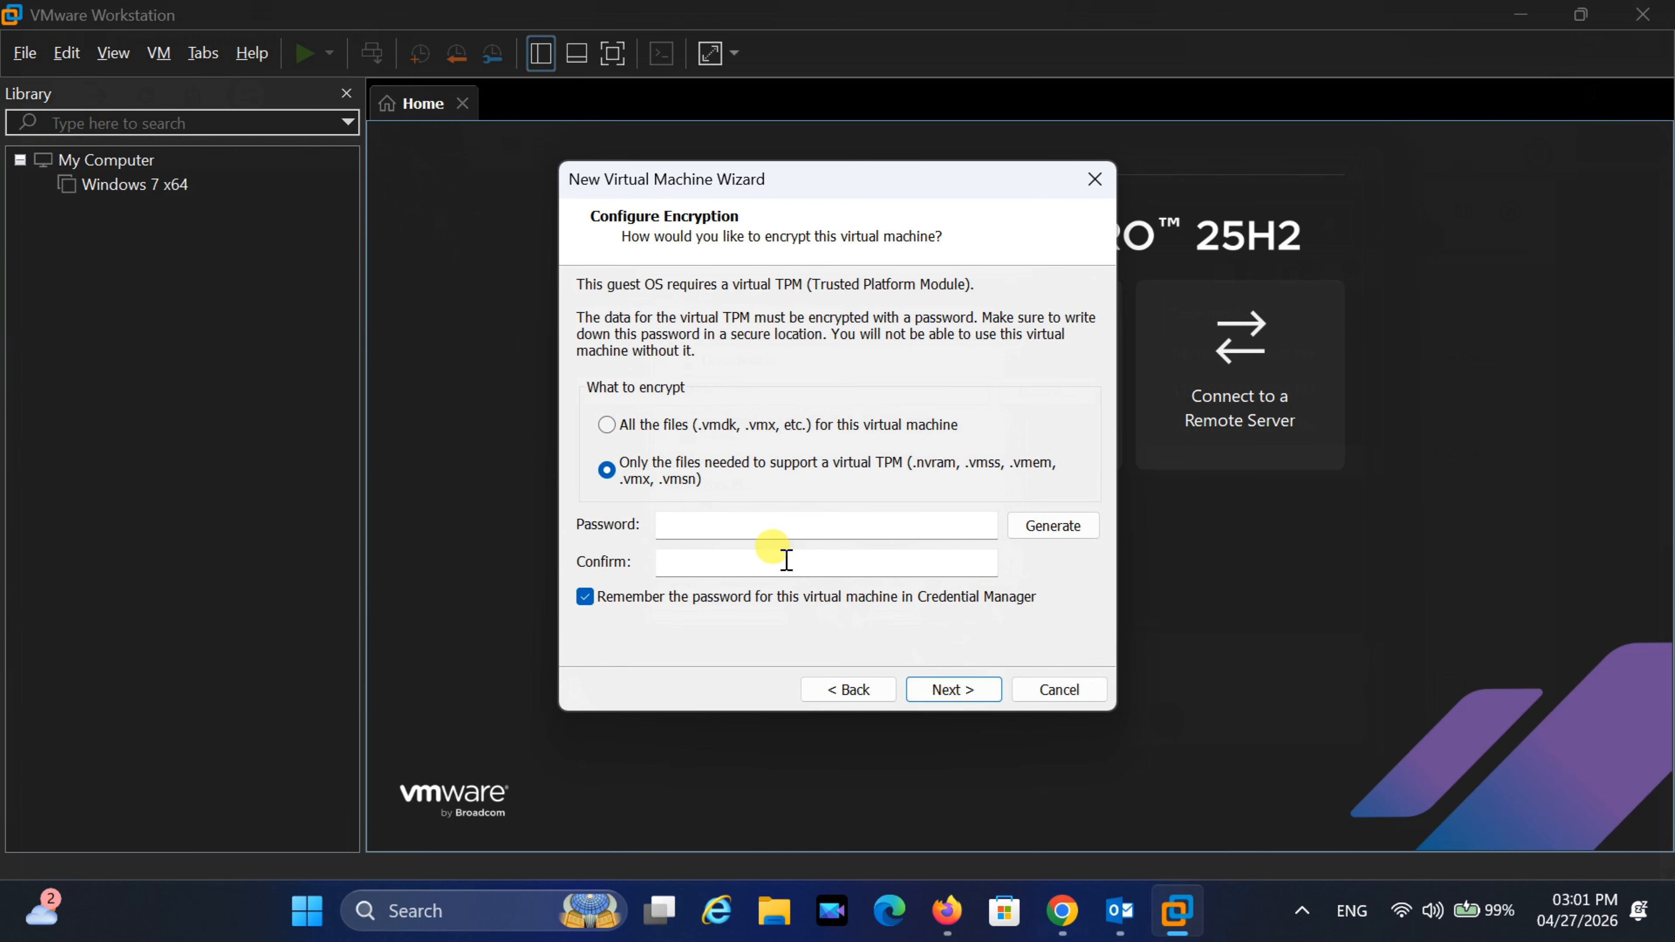
click(690, 533)
text(1)
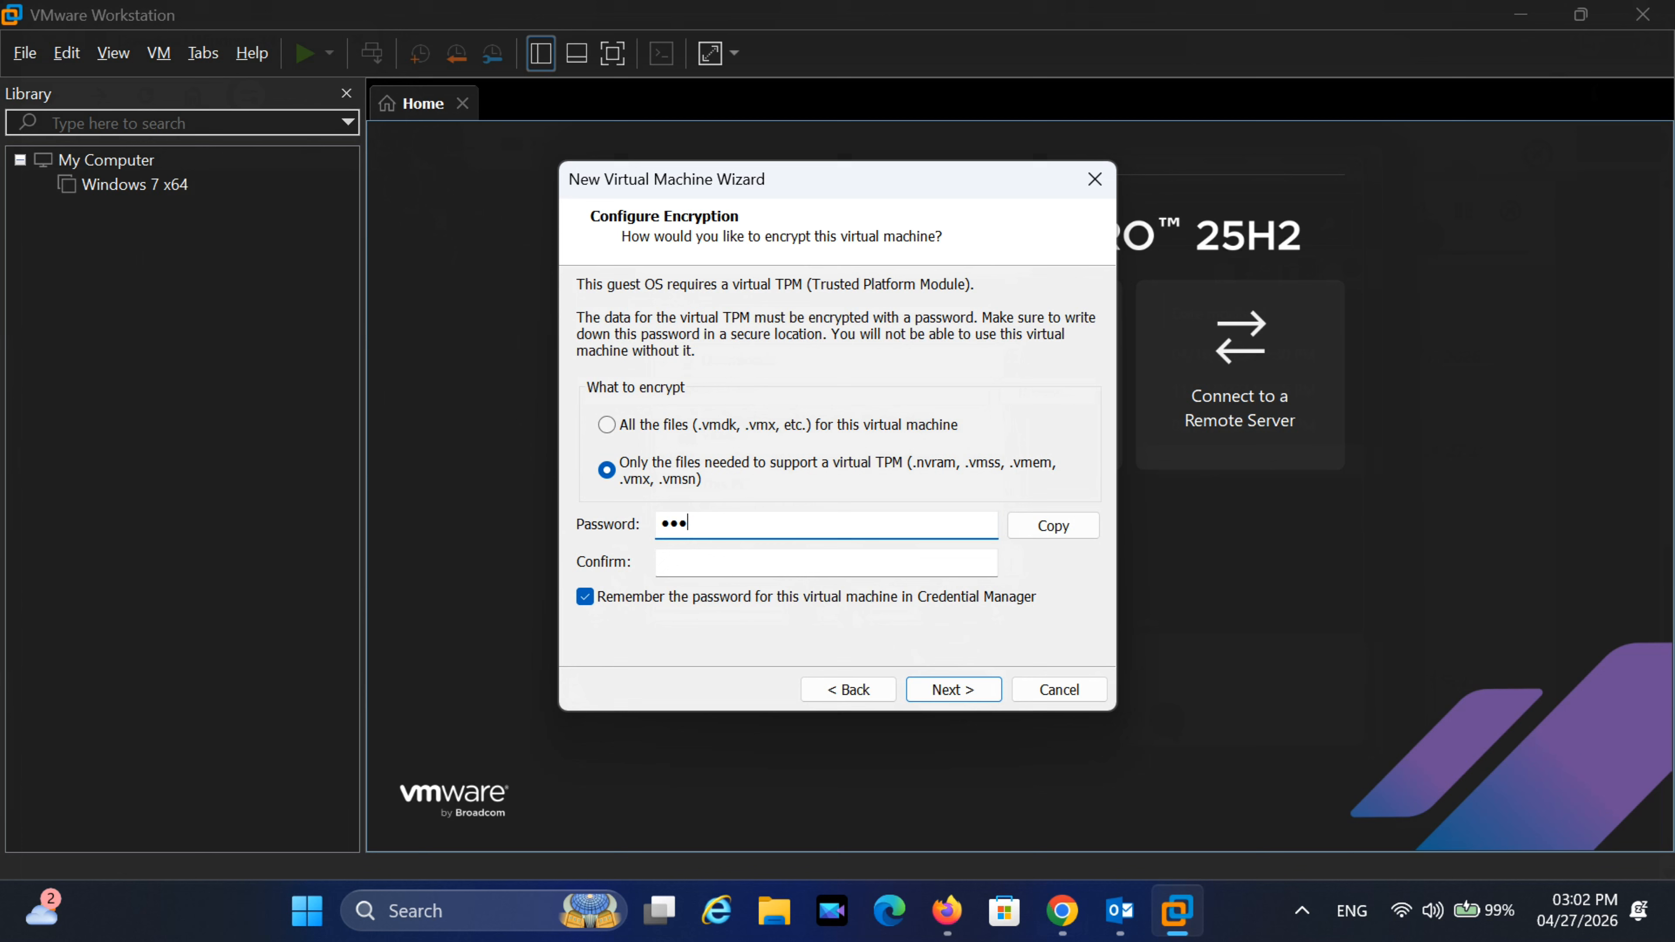
click(696, 563)
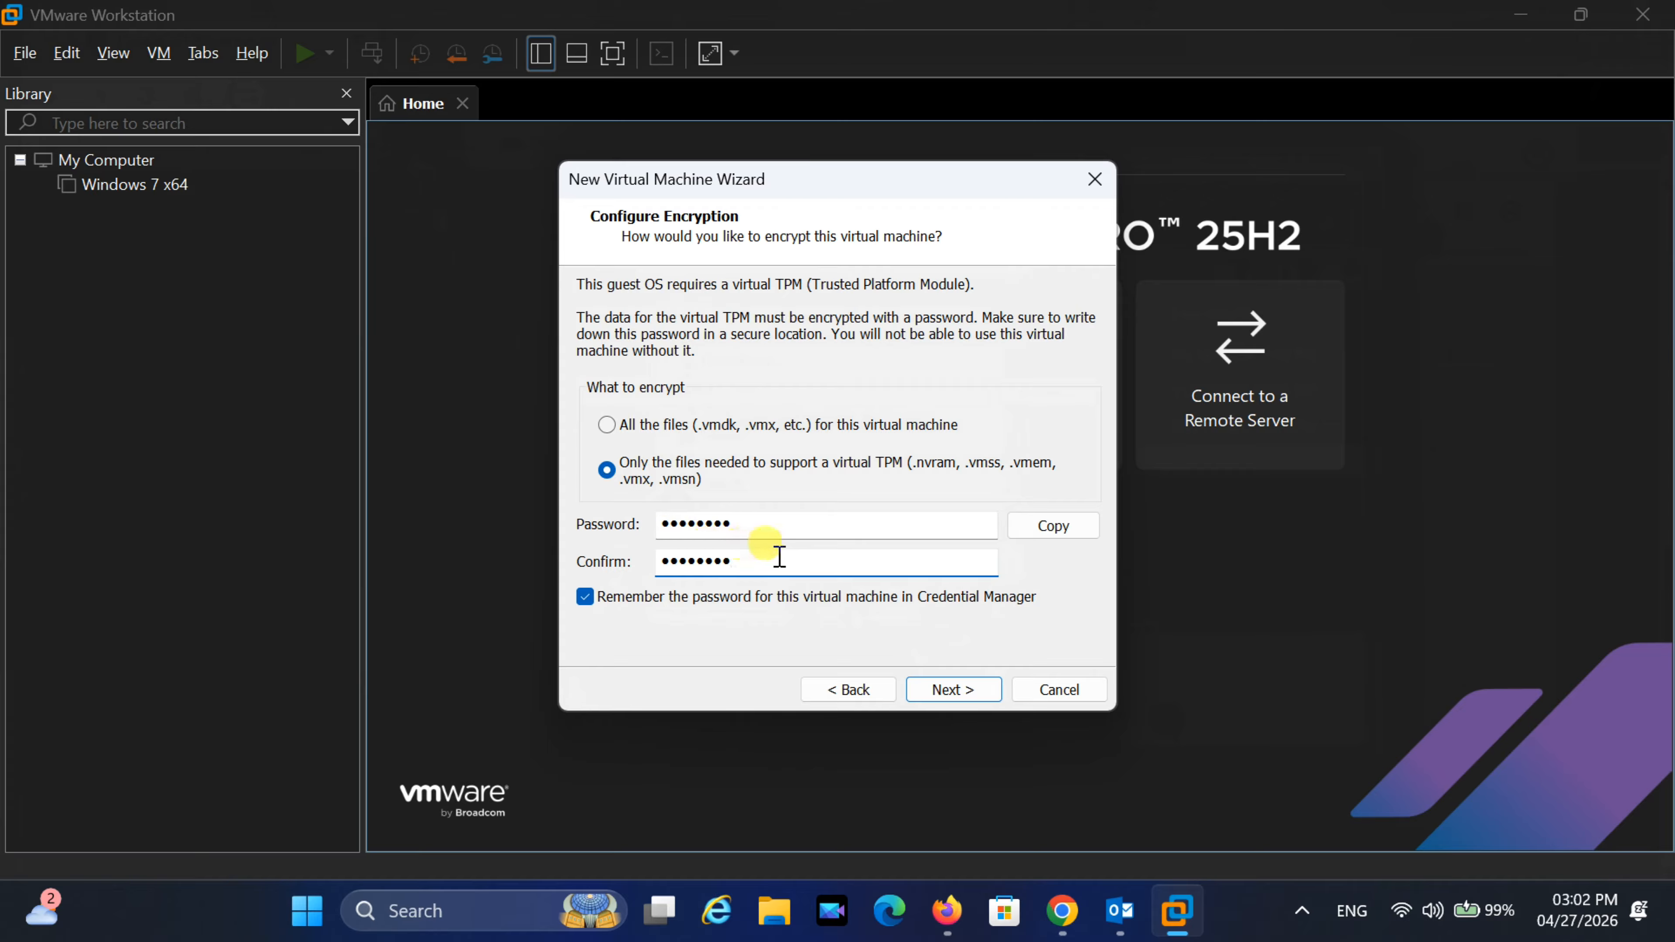
click(961, 692)
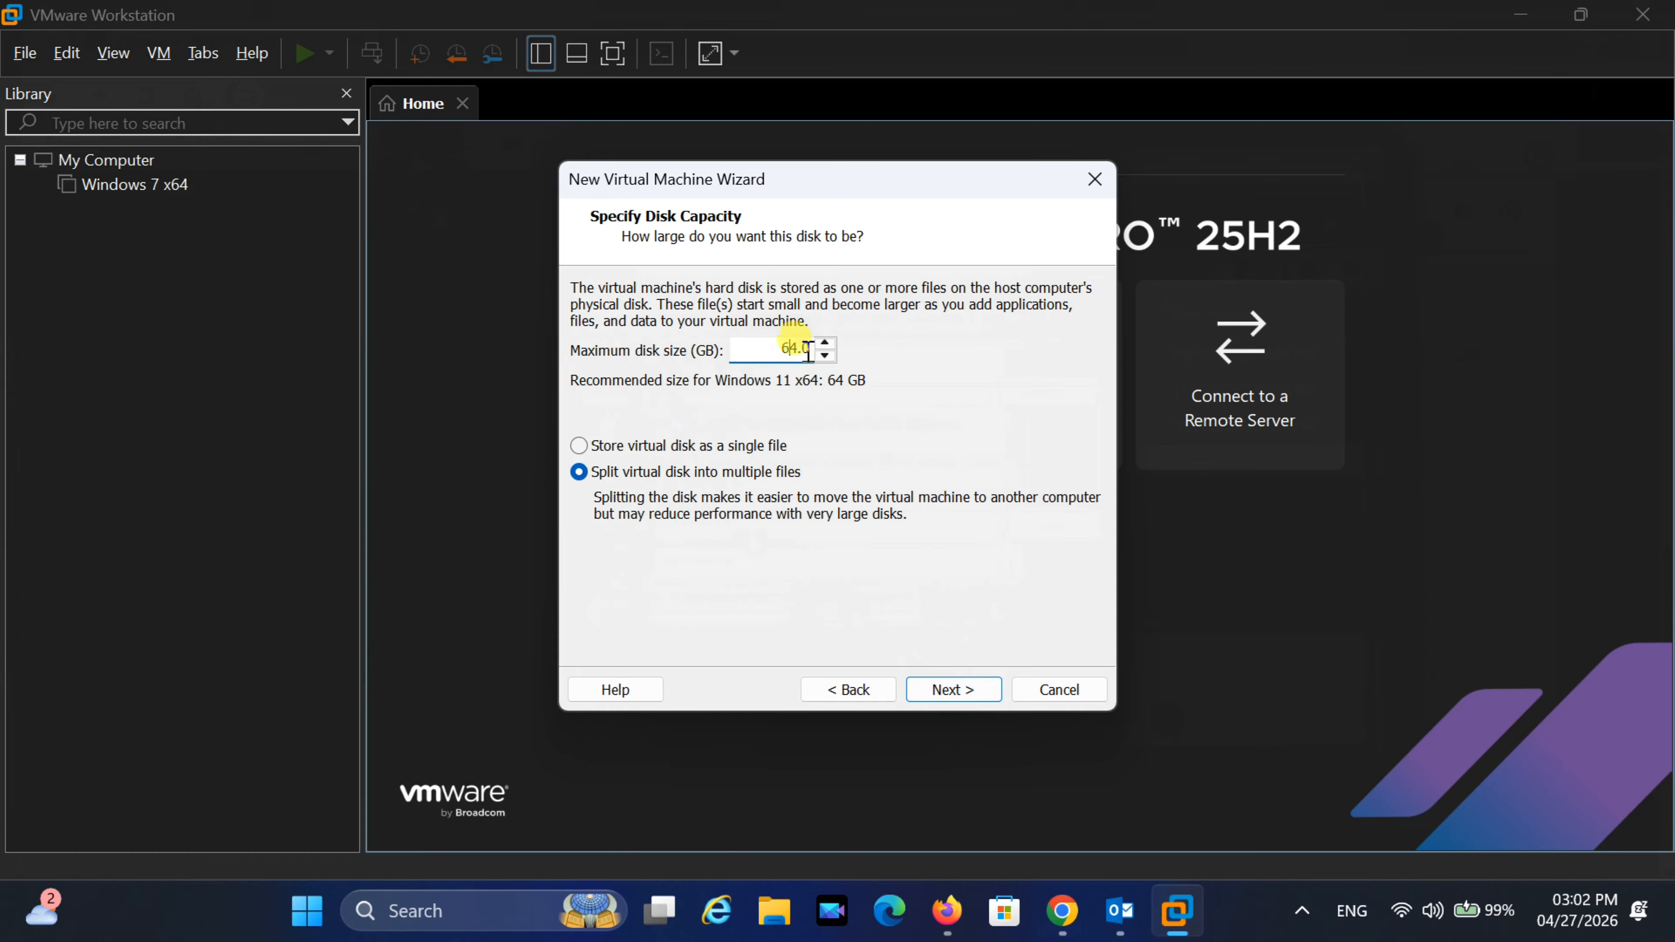
Step: Store the virtual disk as a single file, keeping the maximum size at 64 GB
click(578, 446)
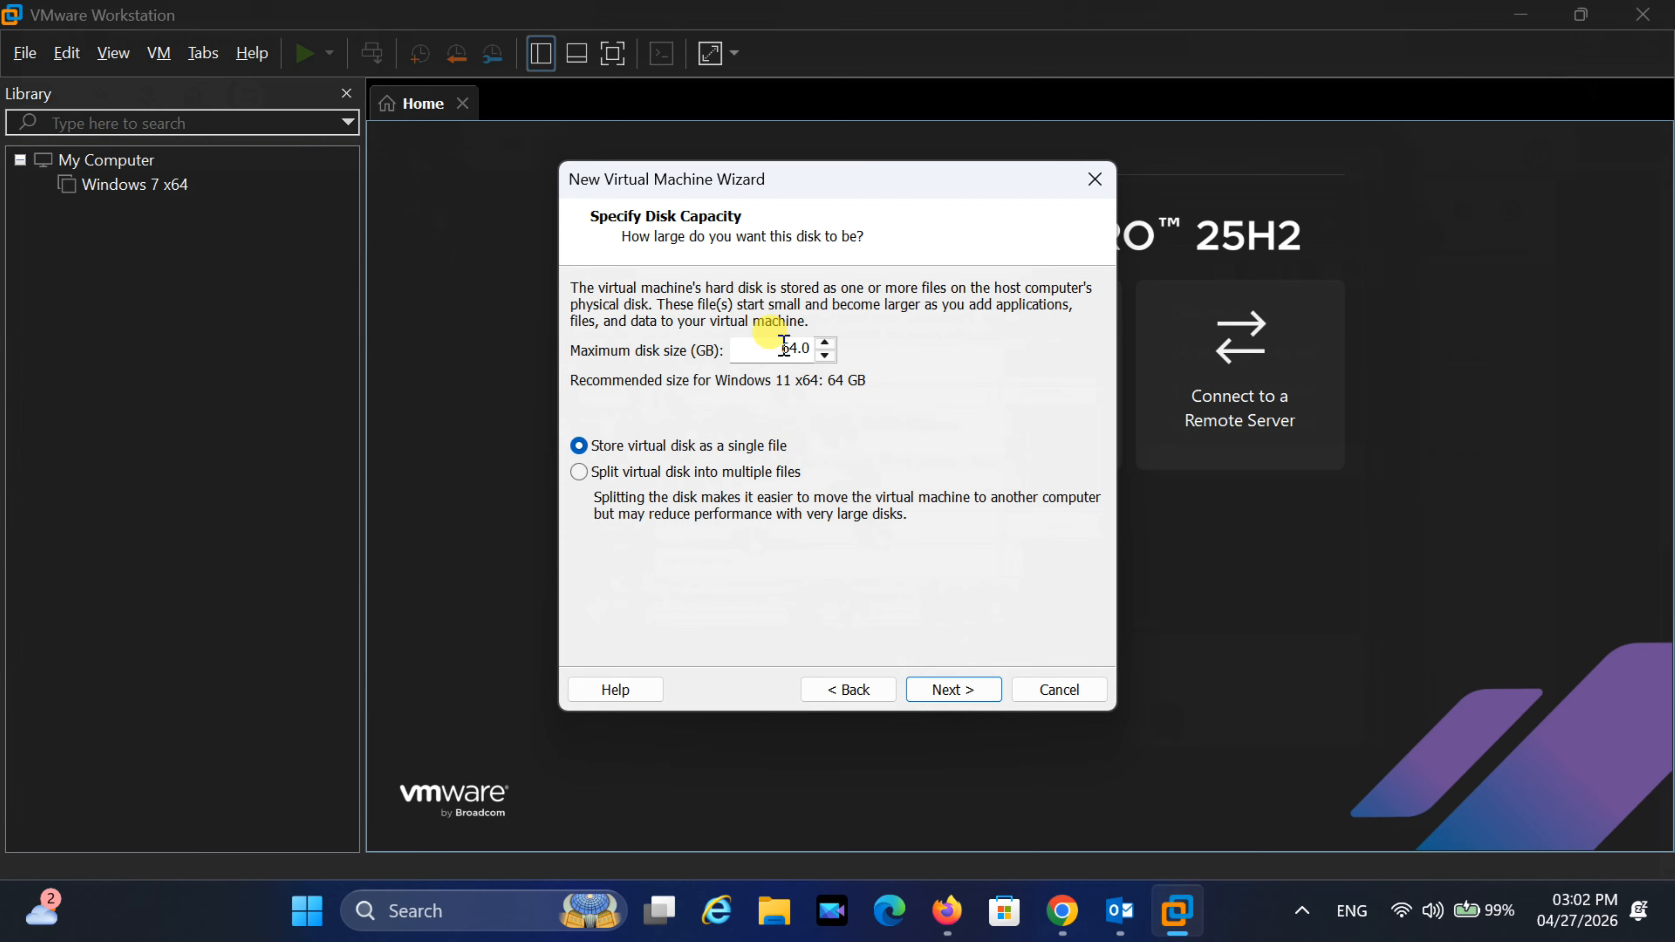
click(950, 691)
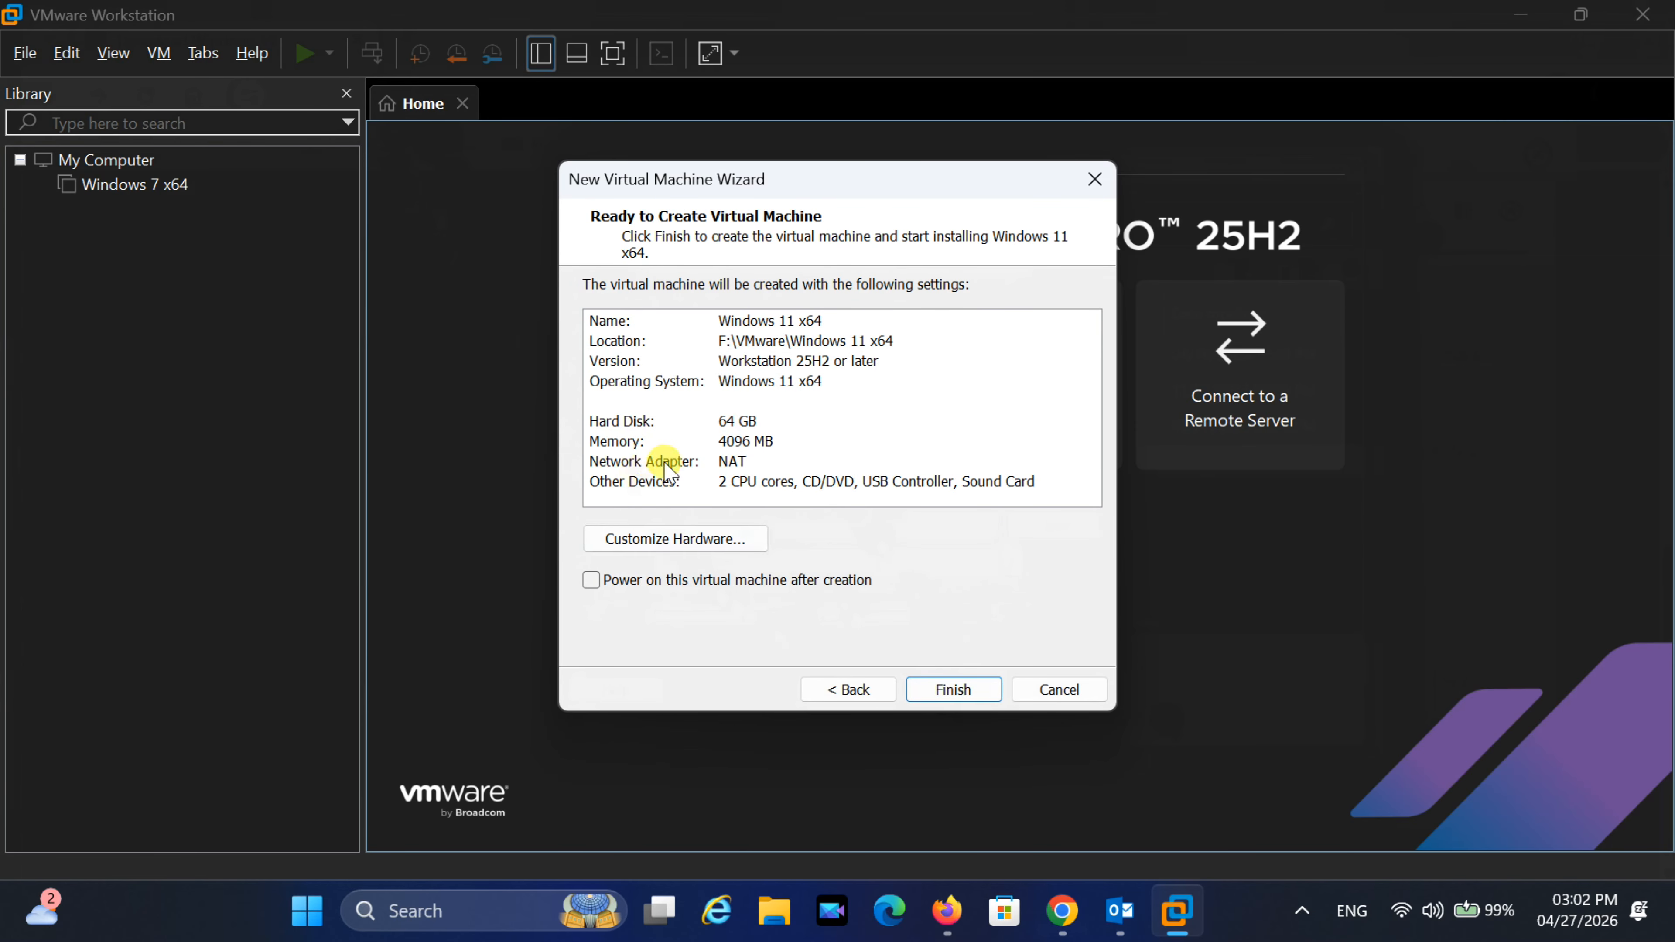
Step: Review the memory and processor settings in the hardware customization, then finish creating the Windows 11 x64 virtual machine
click(701, 540)
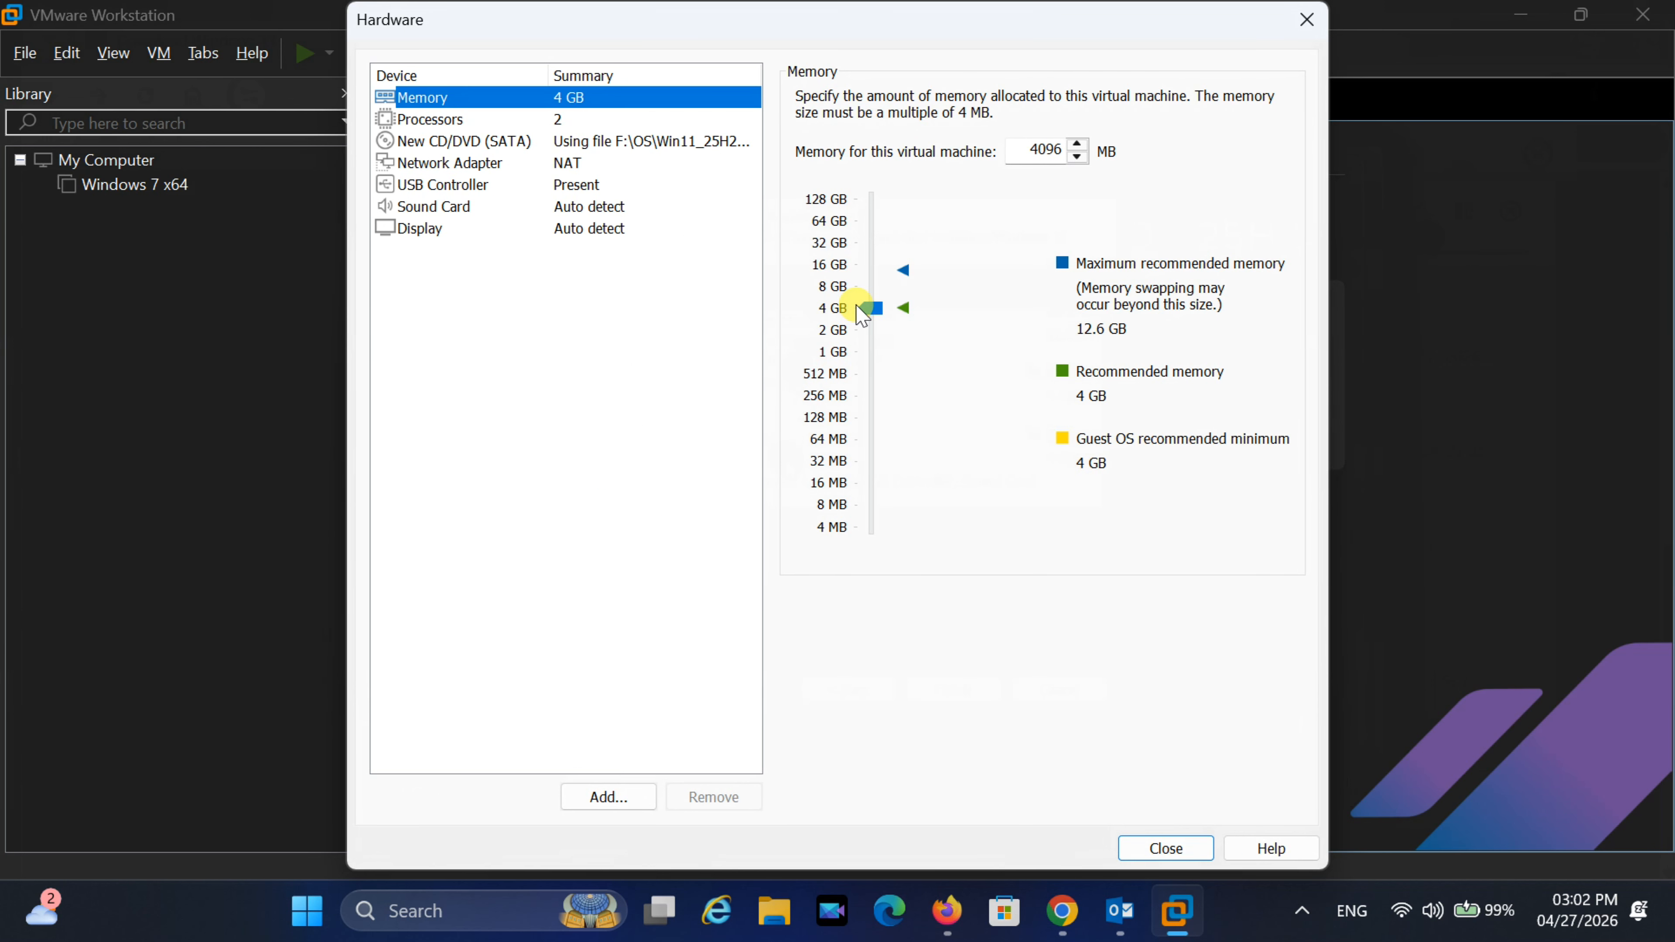
click(425, 119)
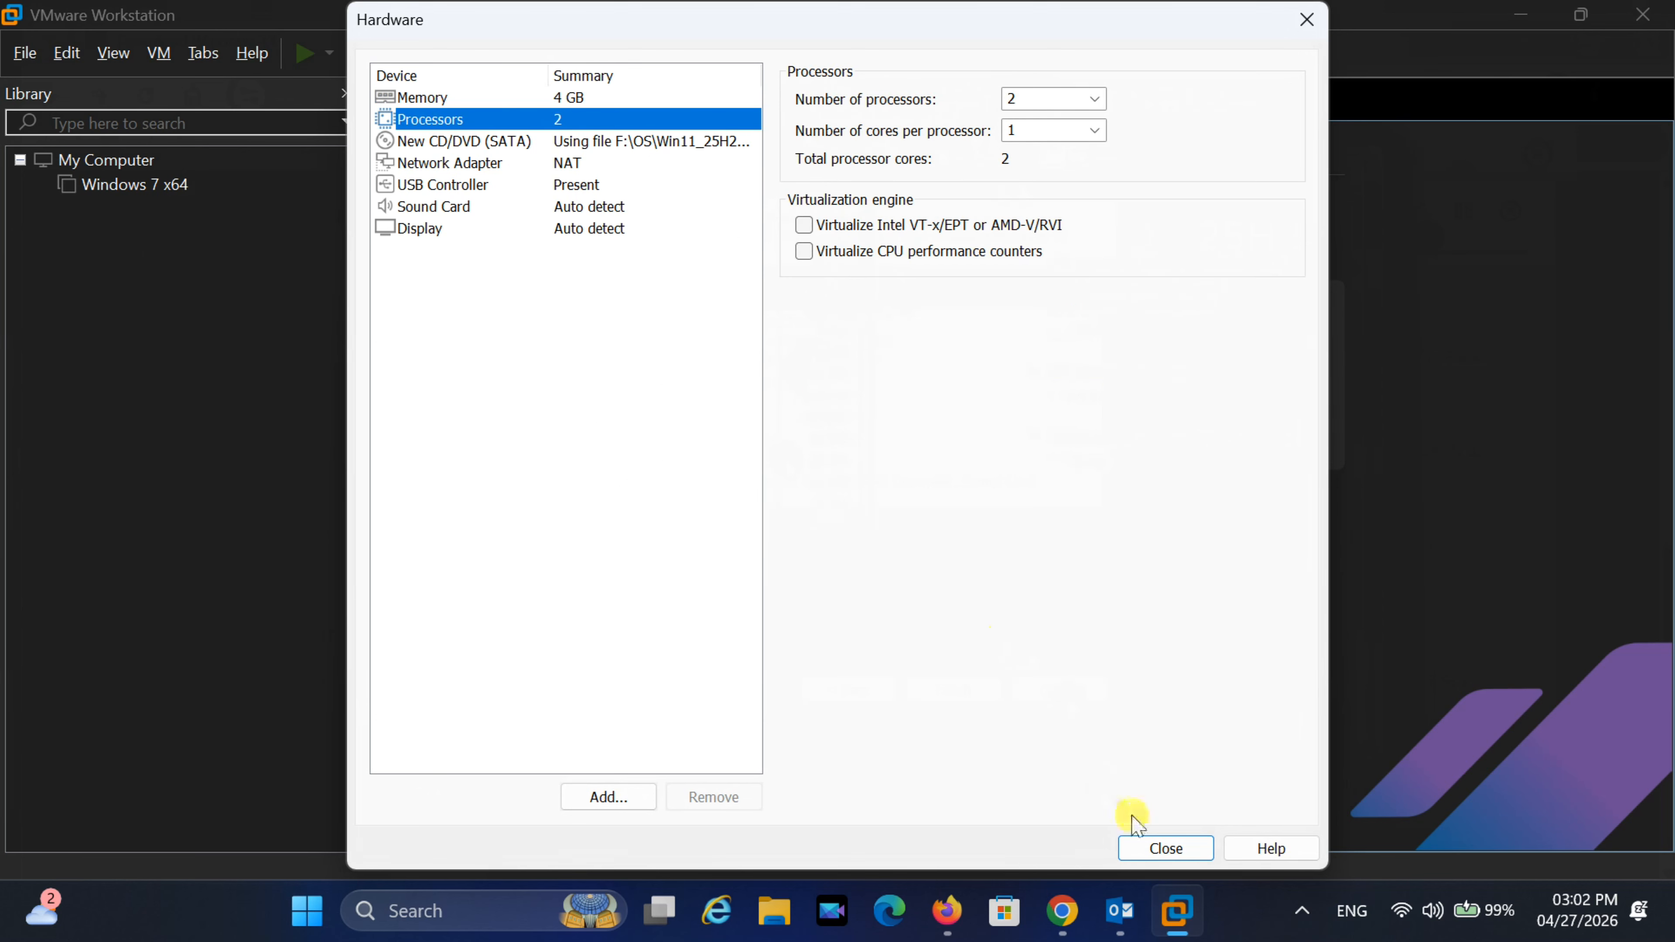
click(1166, 849)
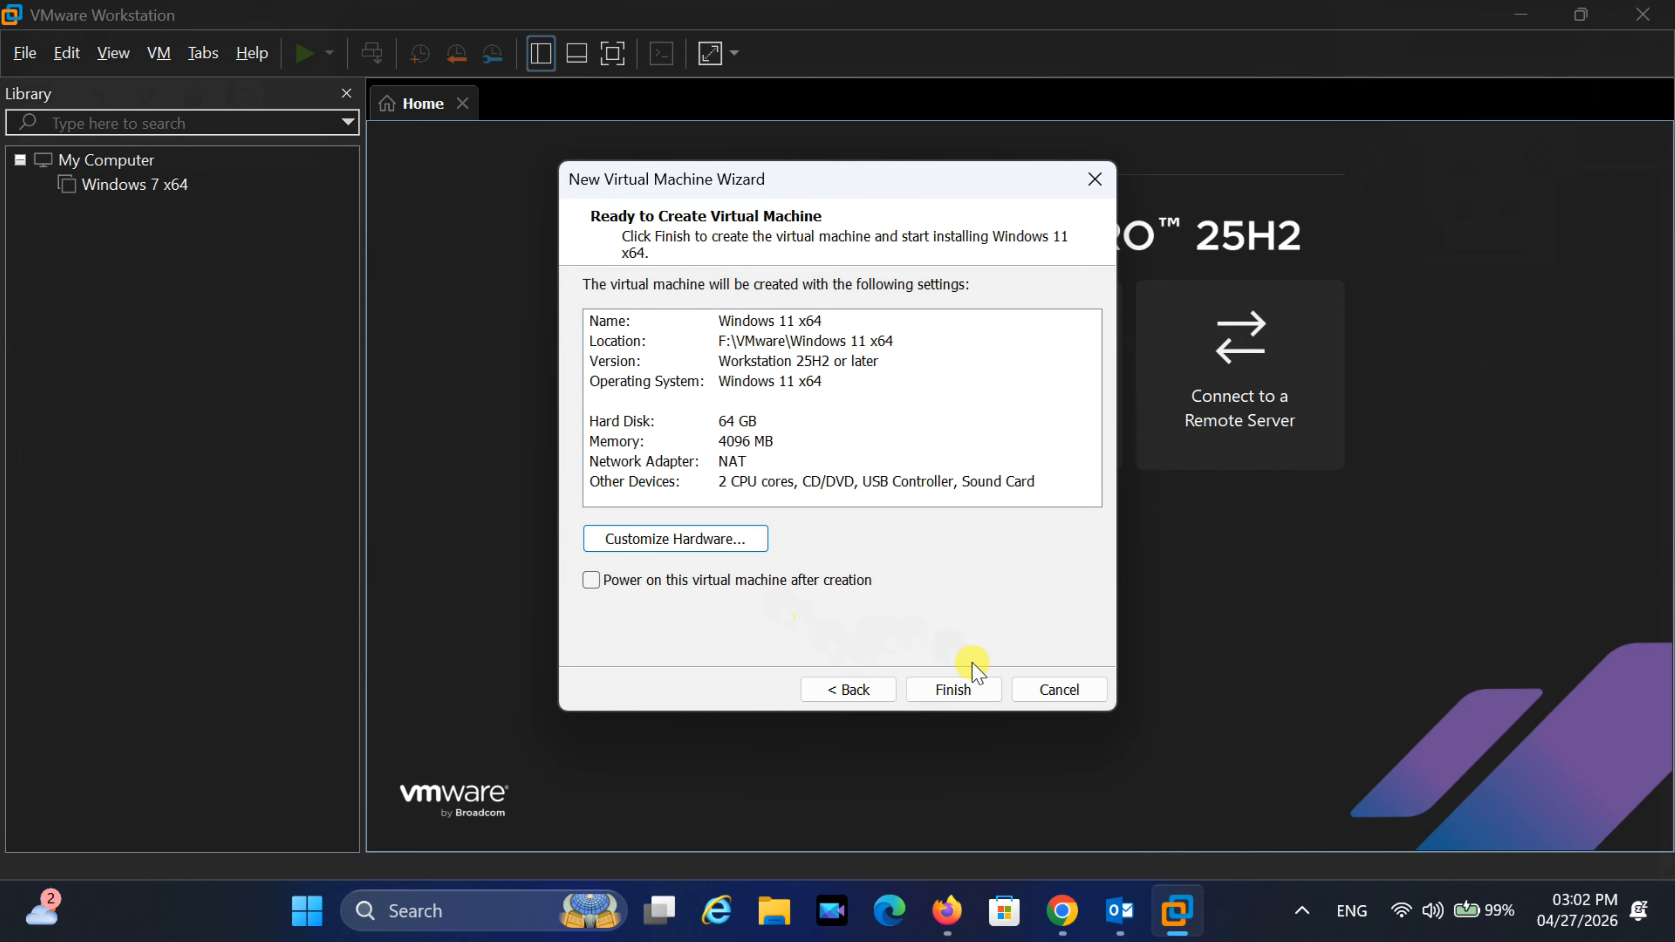
click(964, 690)
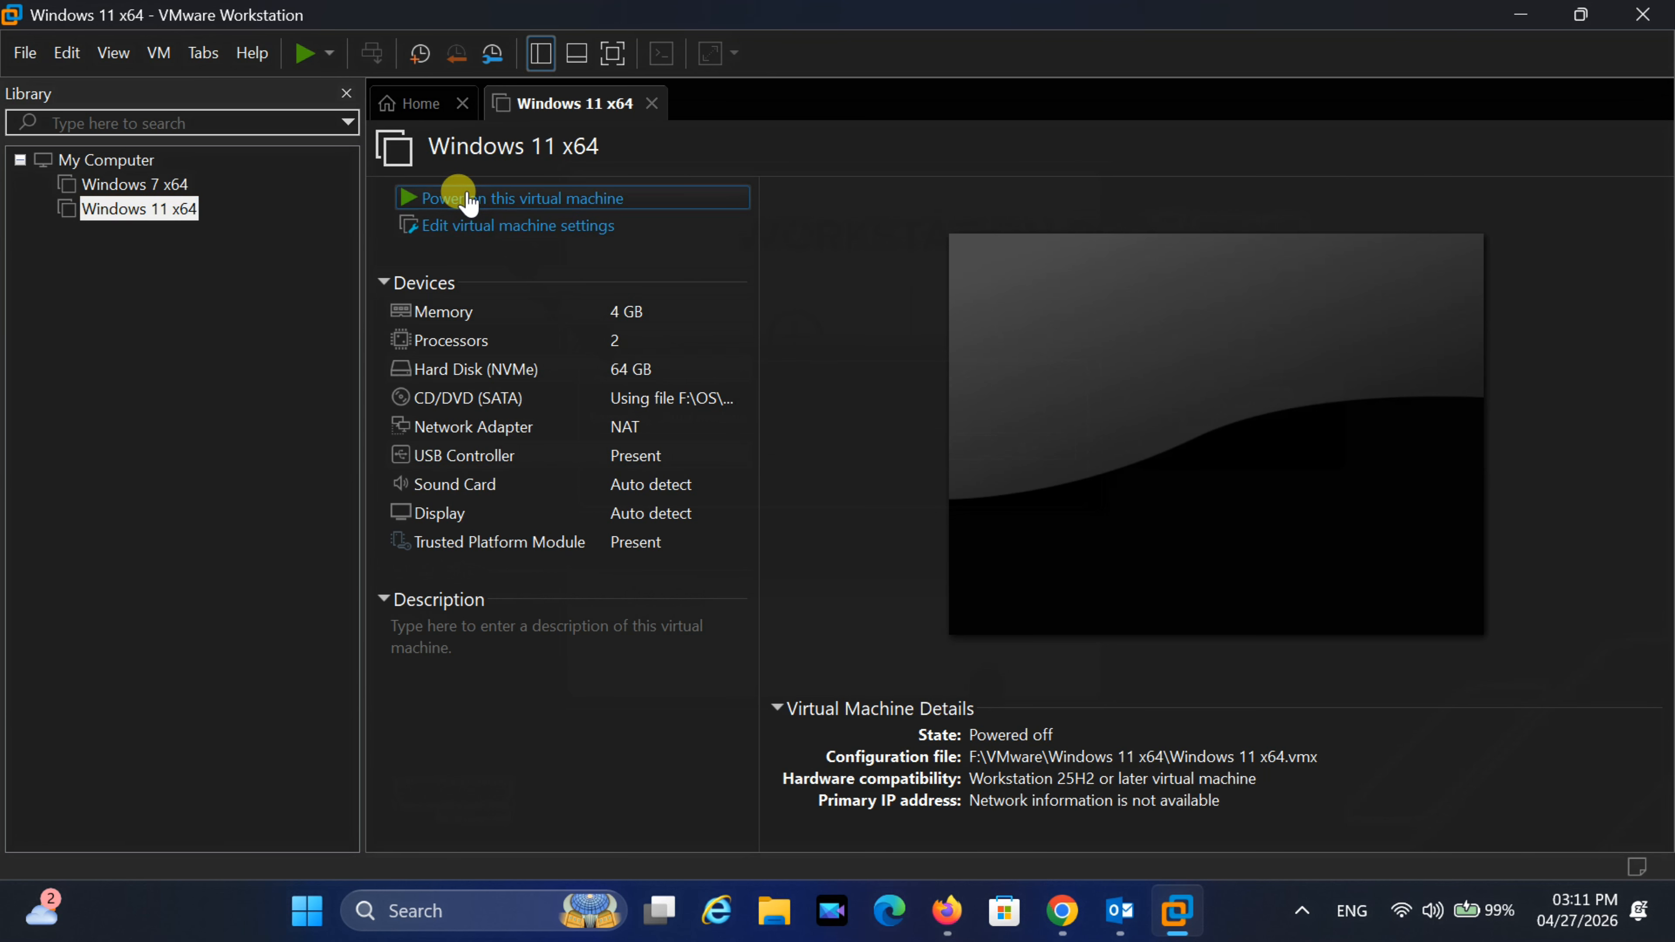
Step: Power on the Windows 11 x64 virtual machine, boot it from the installation disc, and switch it to full screen
click(468, 198)
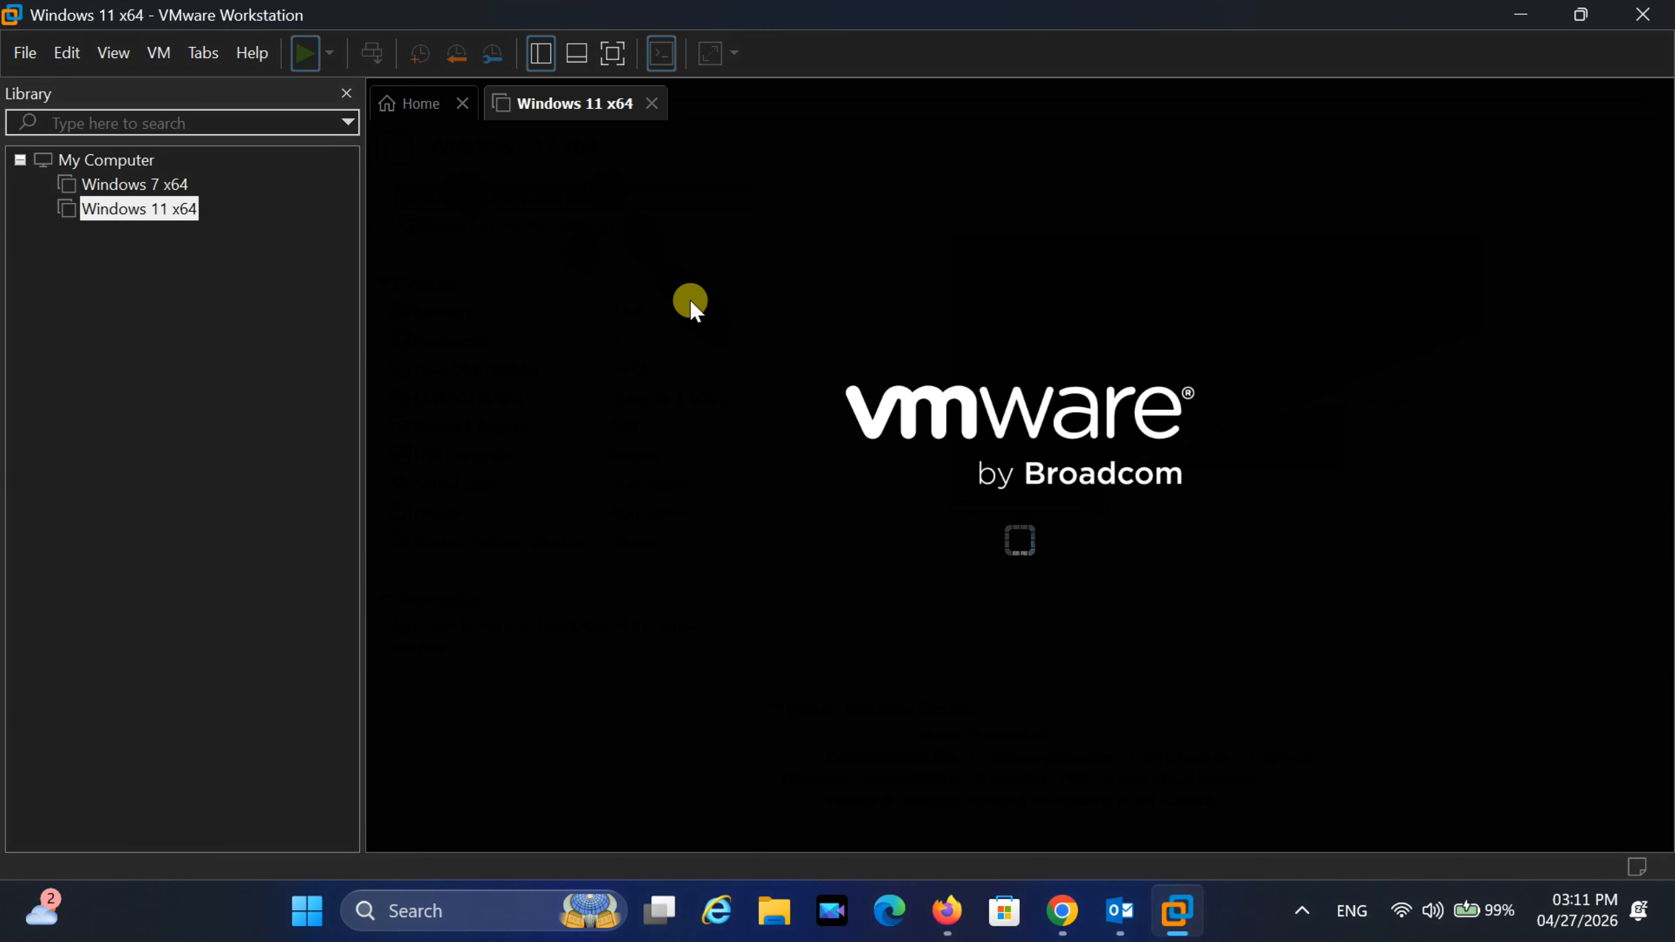
click(962, 500)
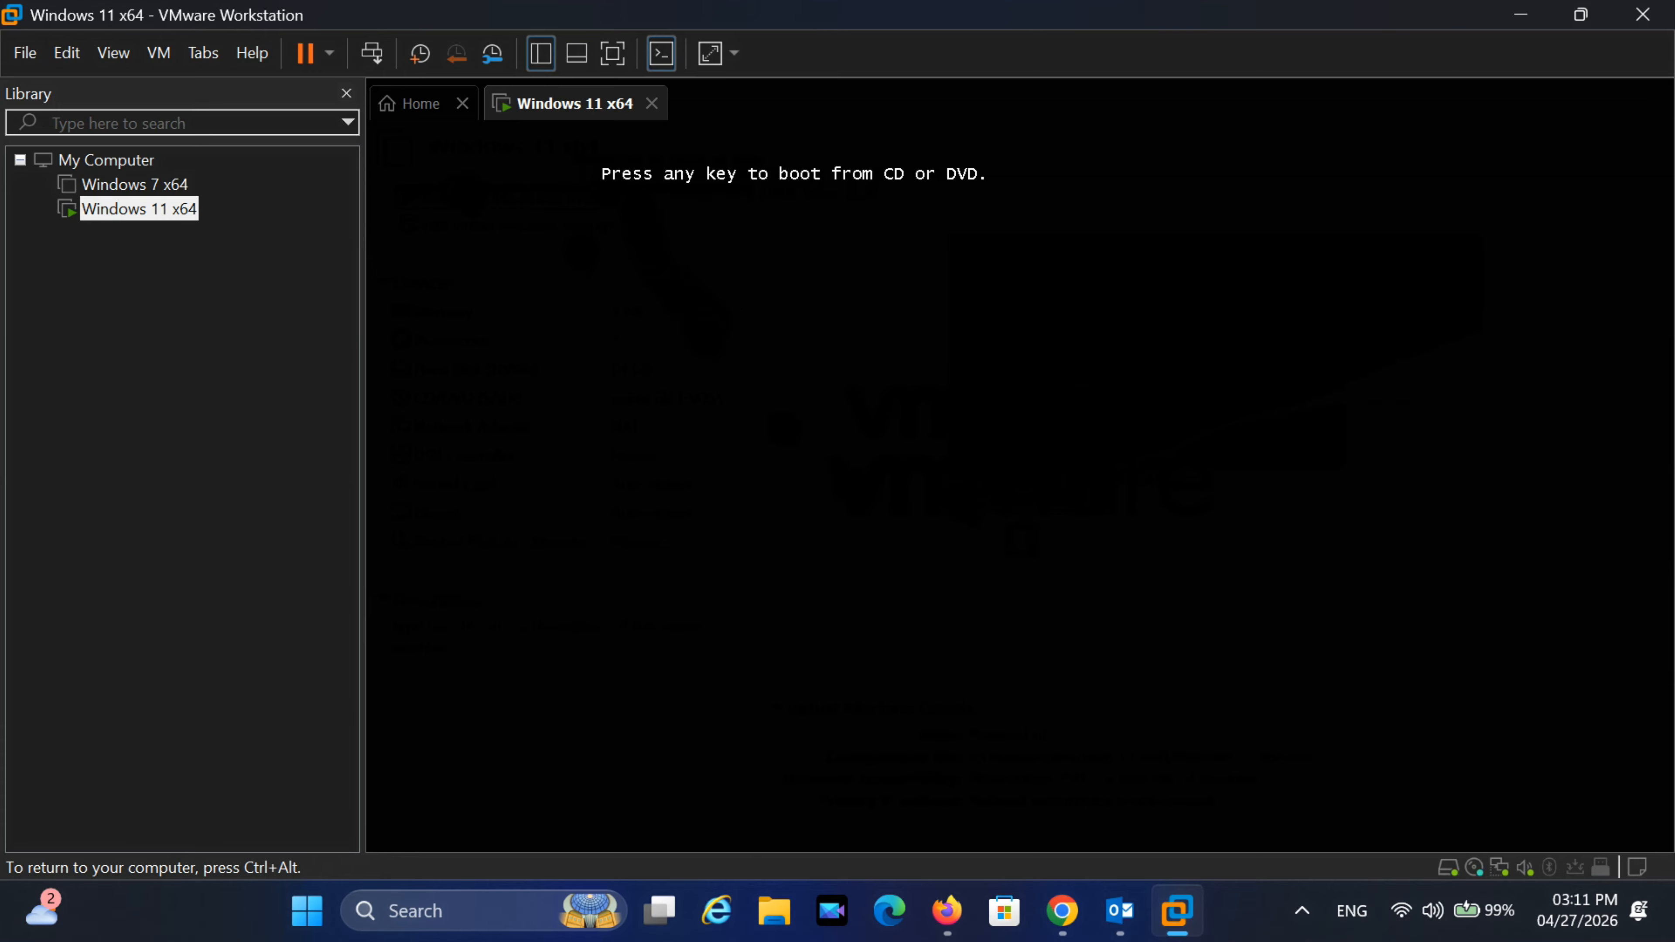
key(Return)
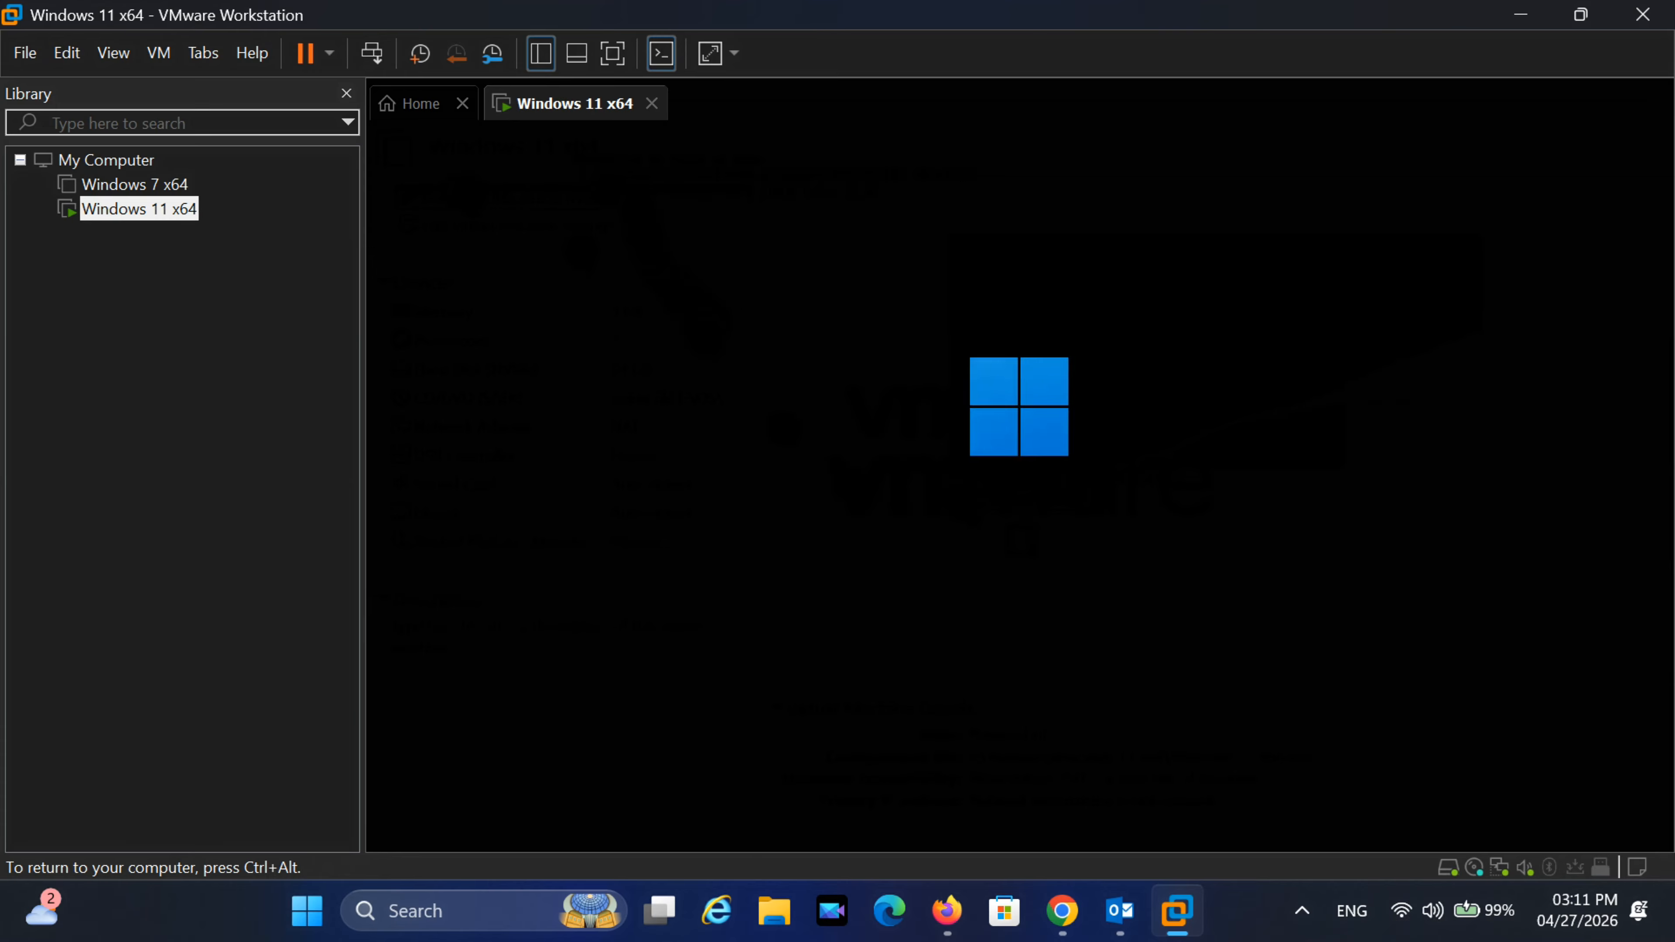
key(ctrl+alt)
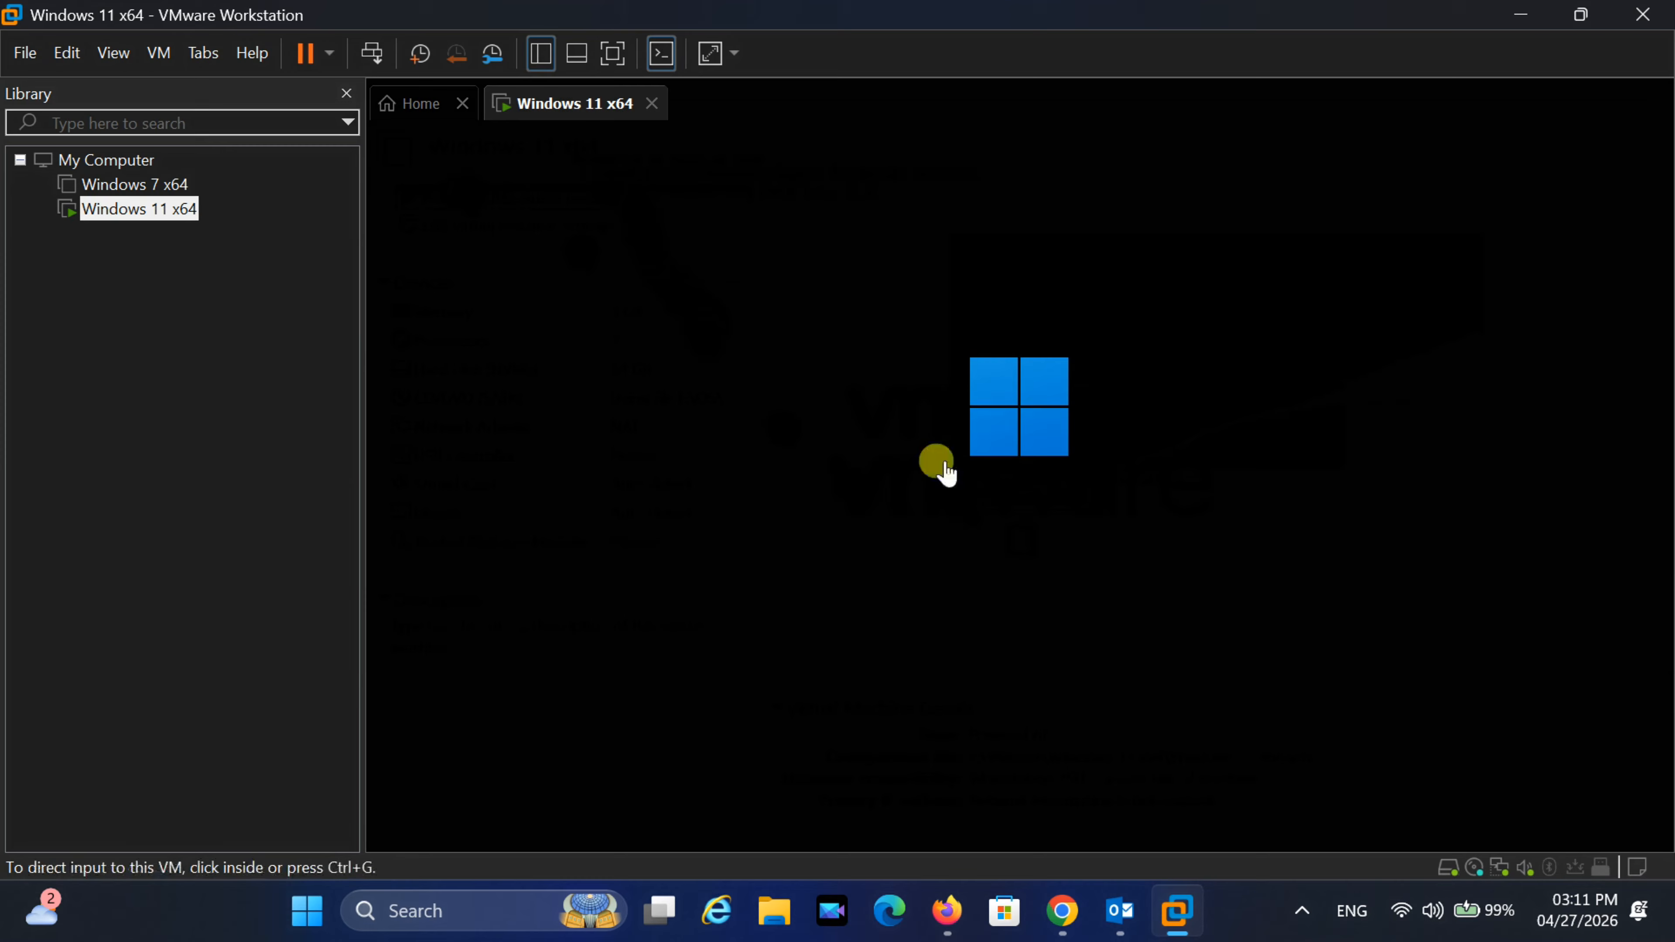
click(608, 61)
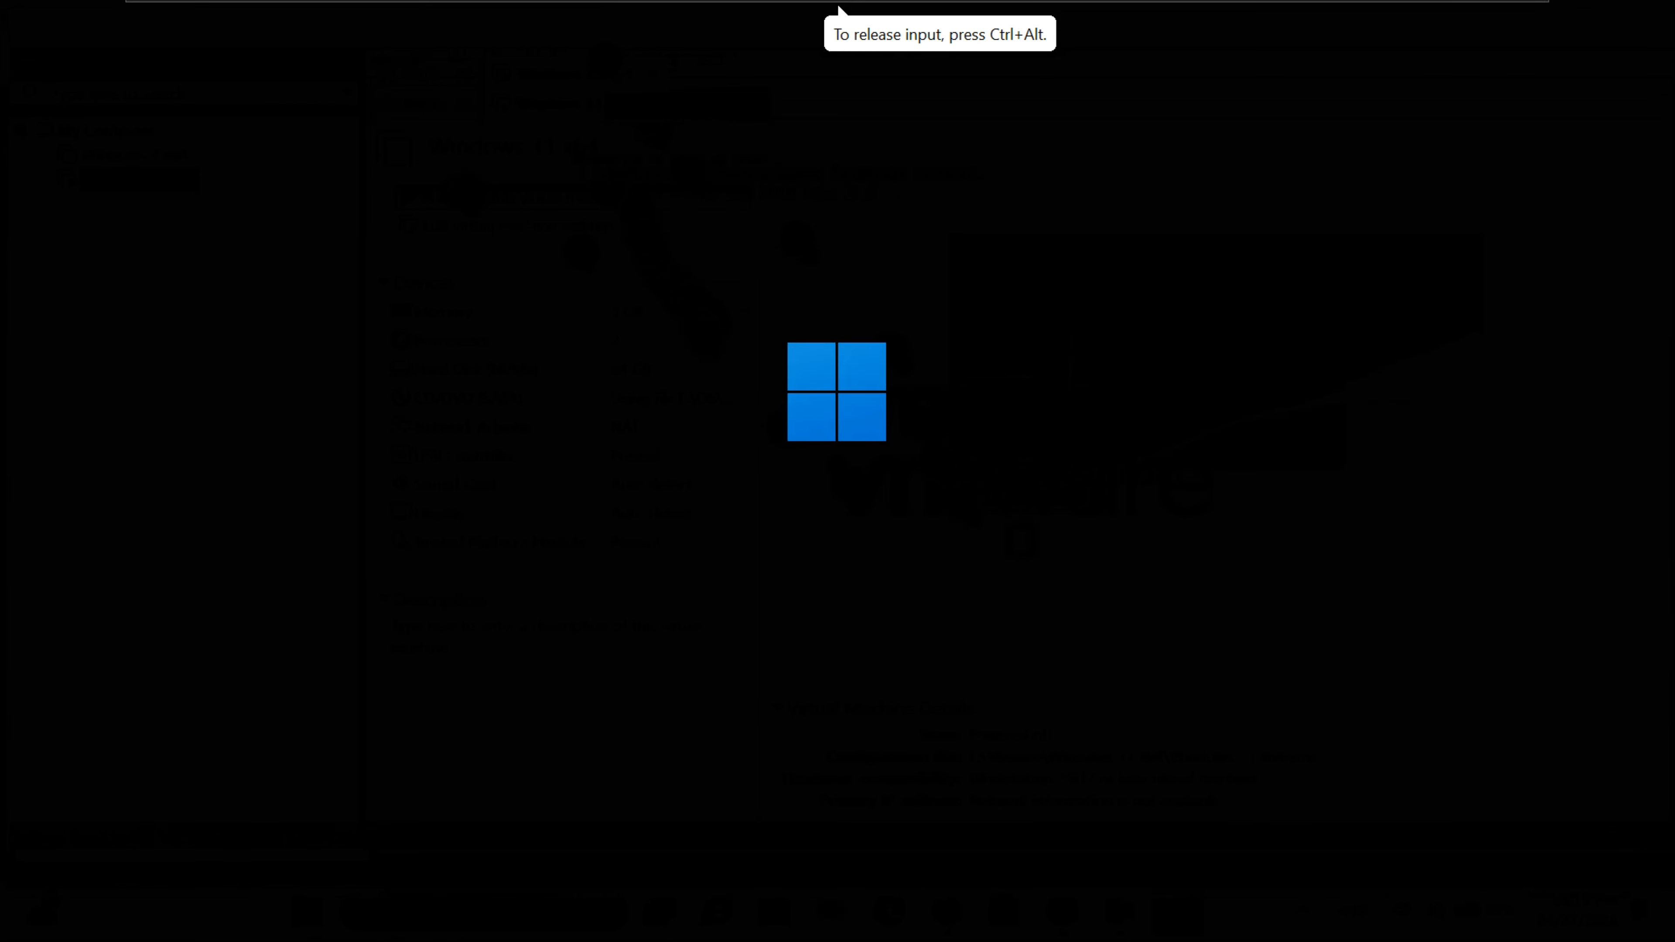
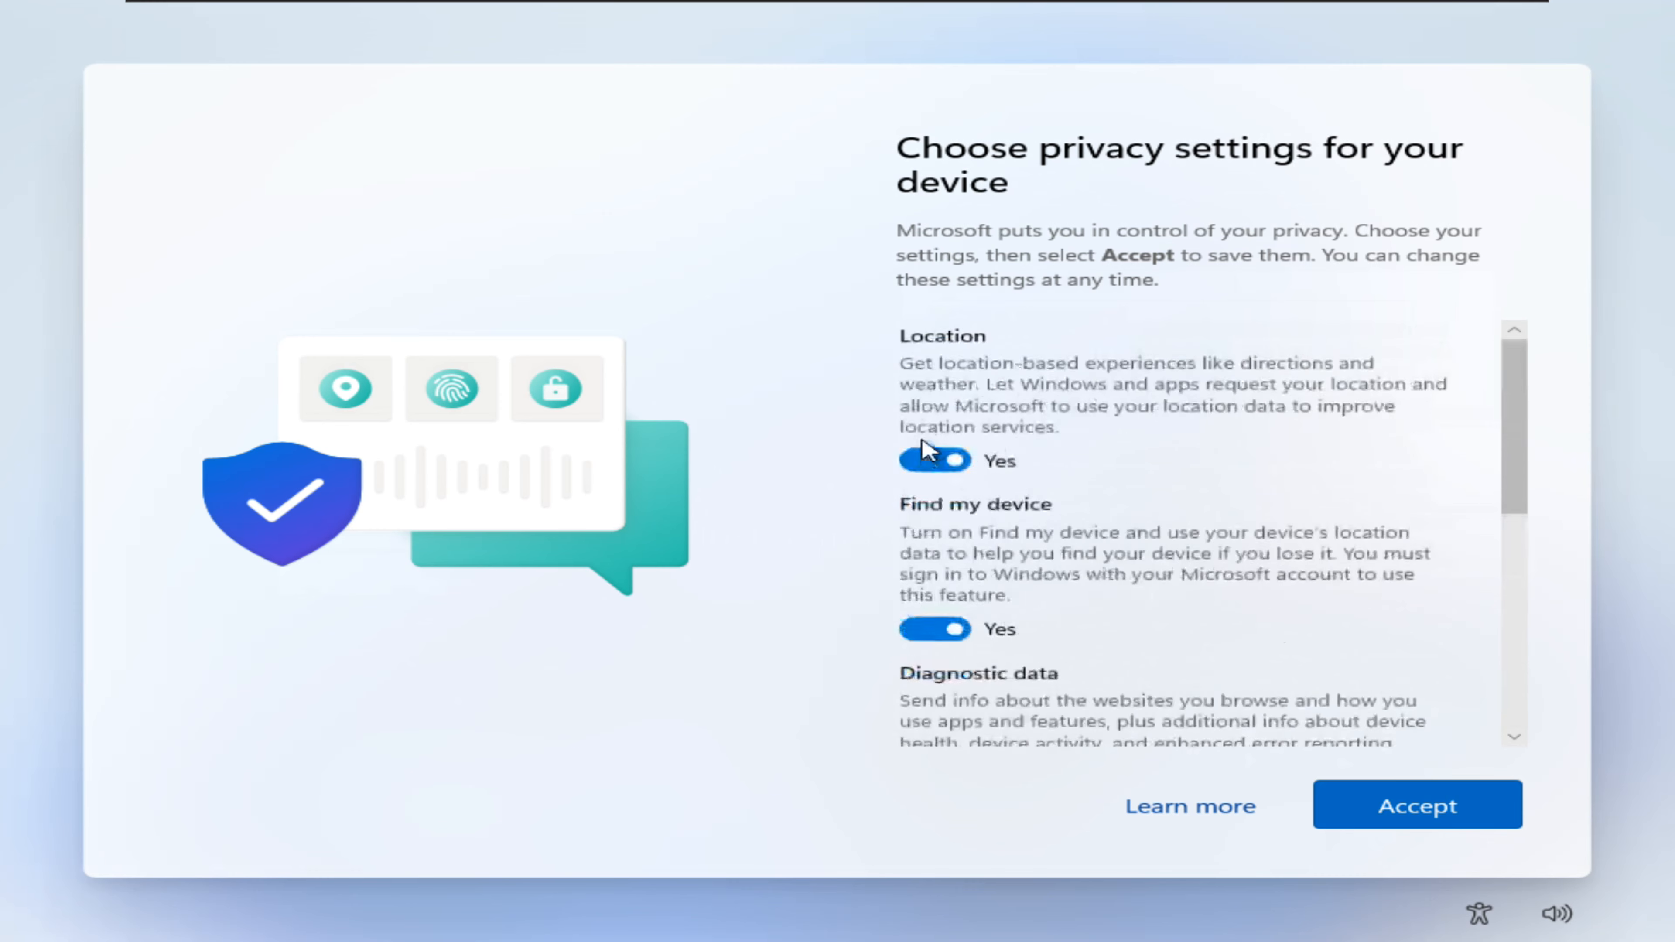
Step: Turn off location, Find my device, inking & typing and tailored experiences, limit diagnostic data to required only, and accept the privacy settings
click(926, 450)
click(913, 625)
scroll(913, 627, down, 2)
click(915, 632)
scroll(915, 655, down, 2)
click(910, 585)
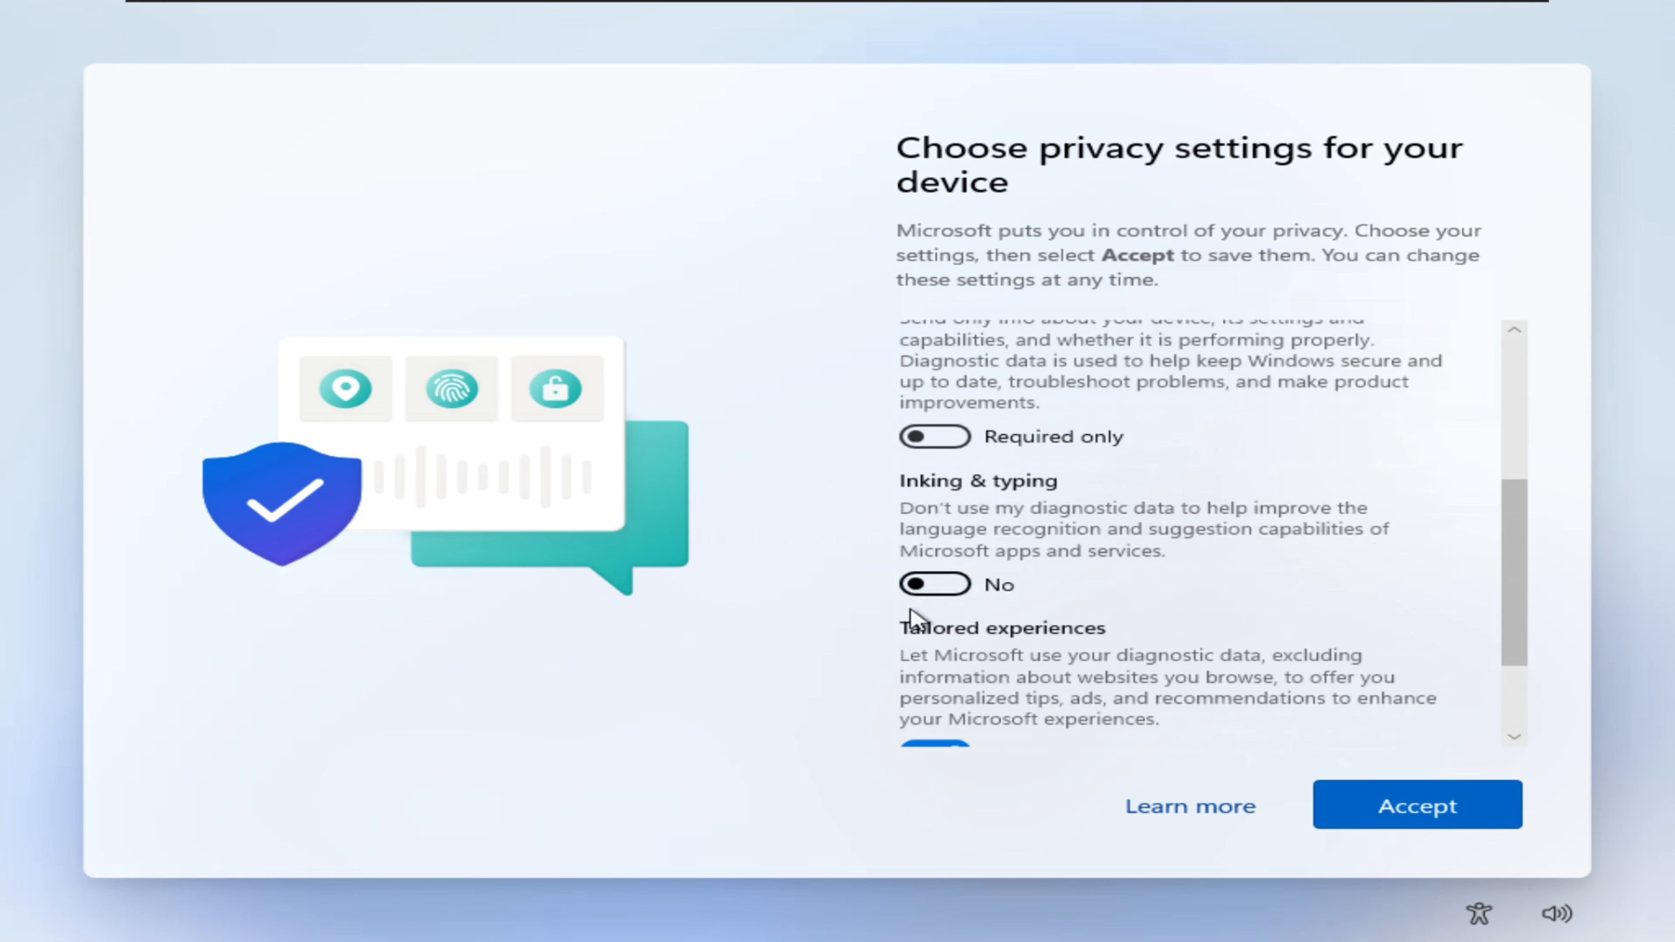
scroll(916, 620, down, 2)
click(917, 627)
click(1411, 808)
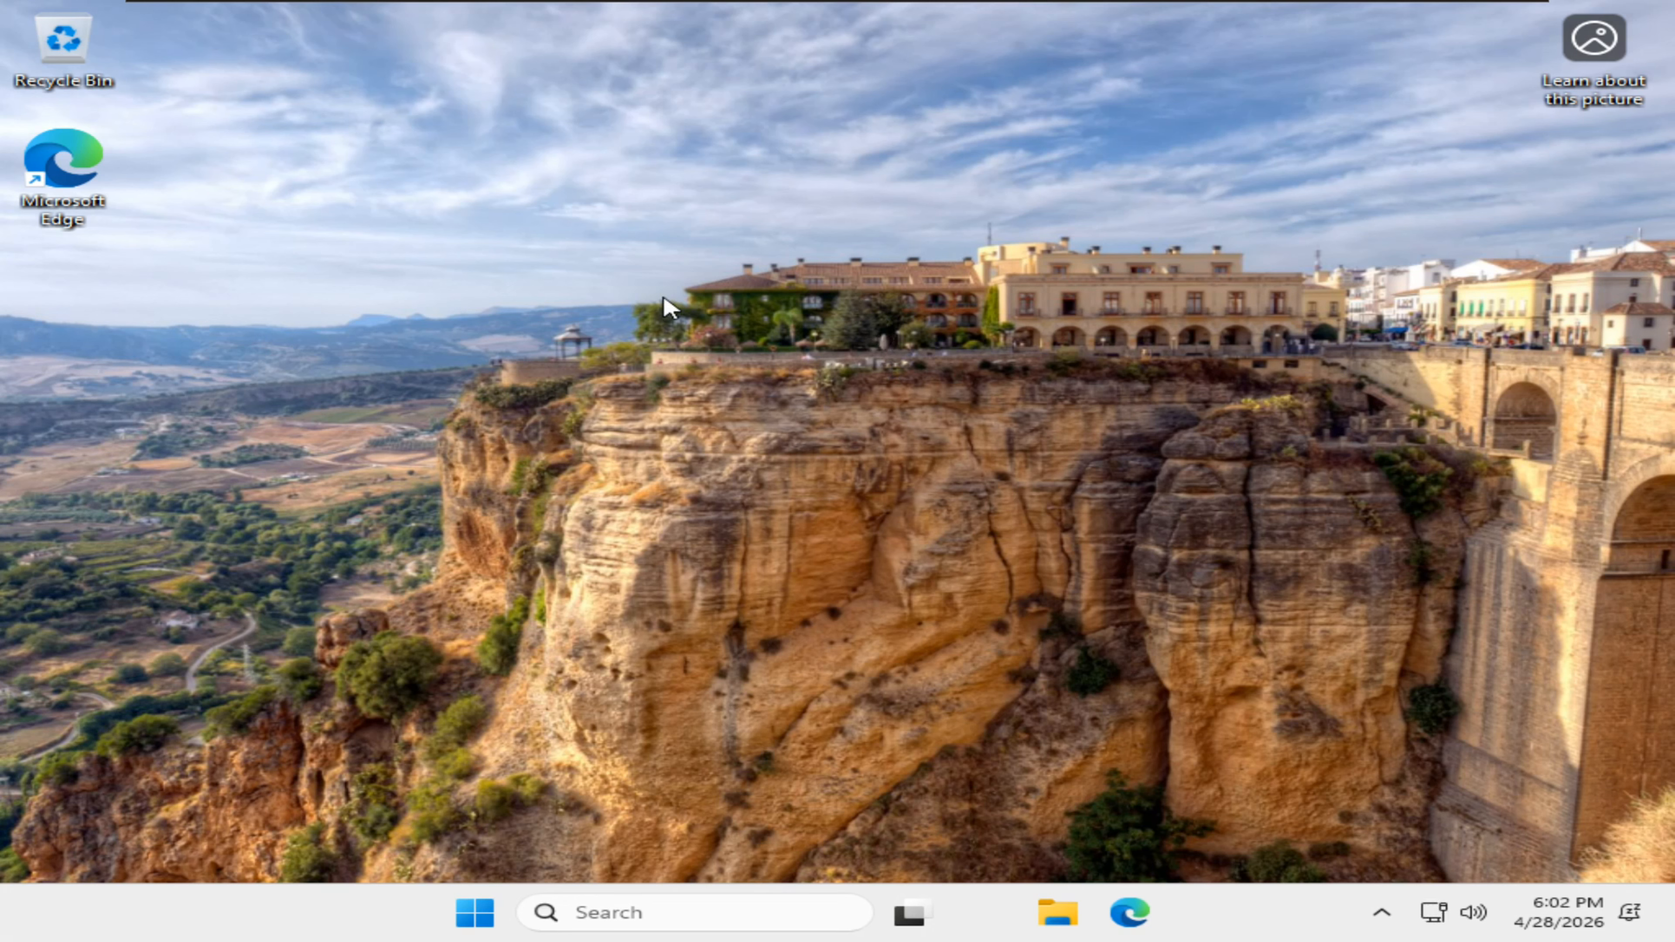
Step: Connect the VMware Tools installer CD to the running Windows 11 virtual machine
mouse_move(290, 14)
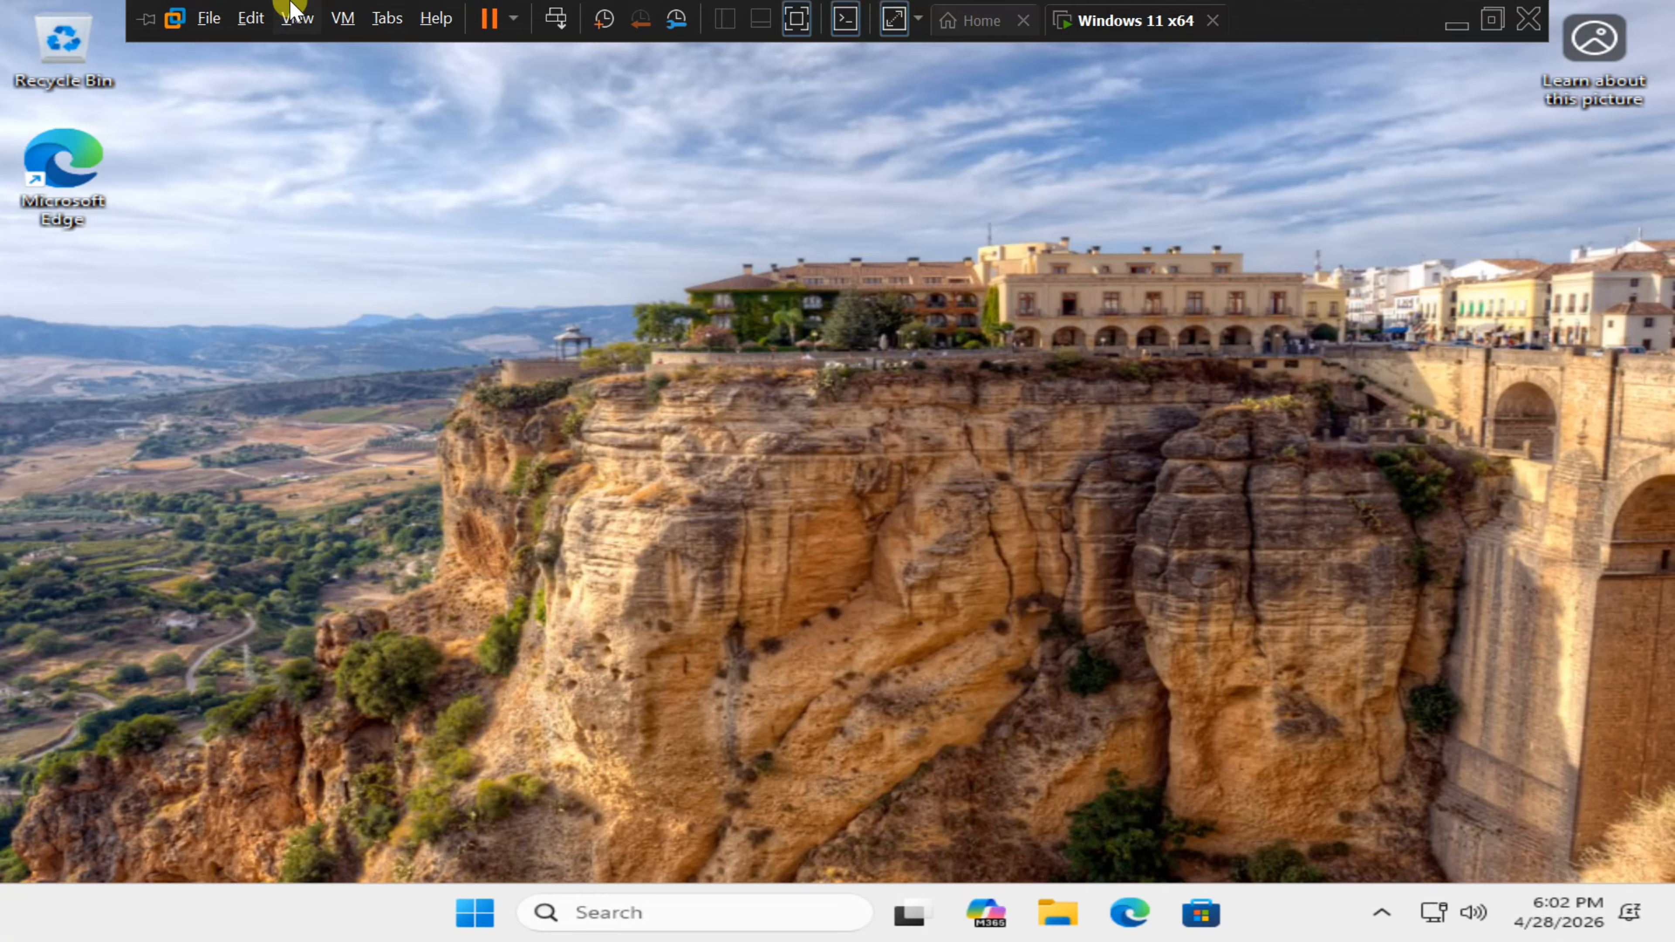
click(340, 20)
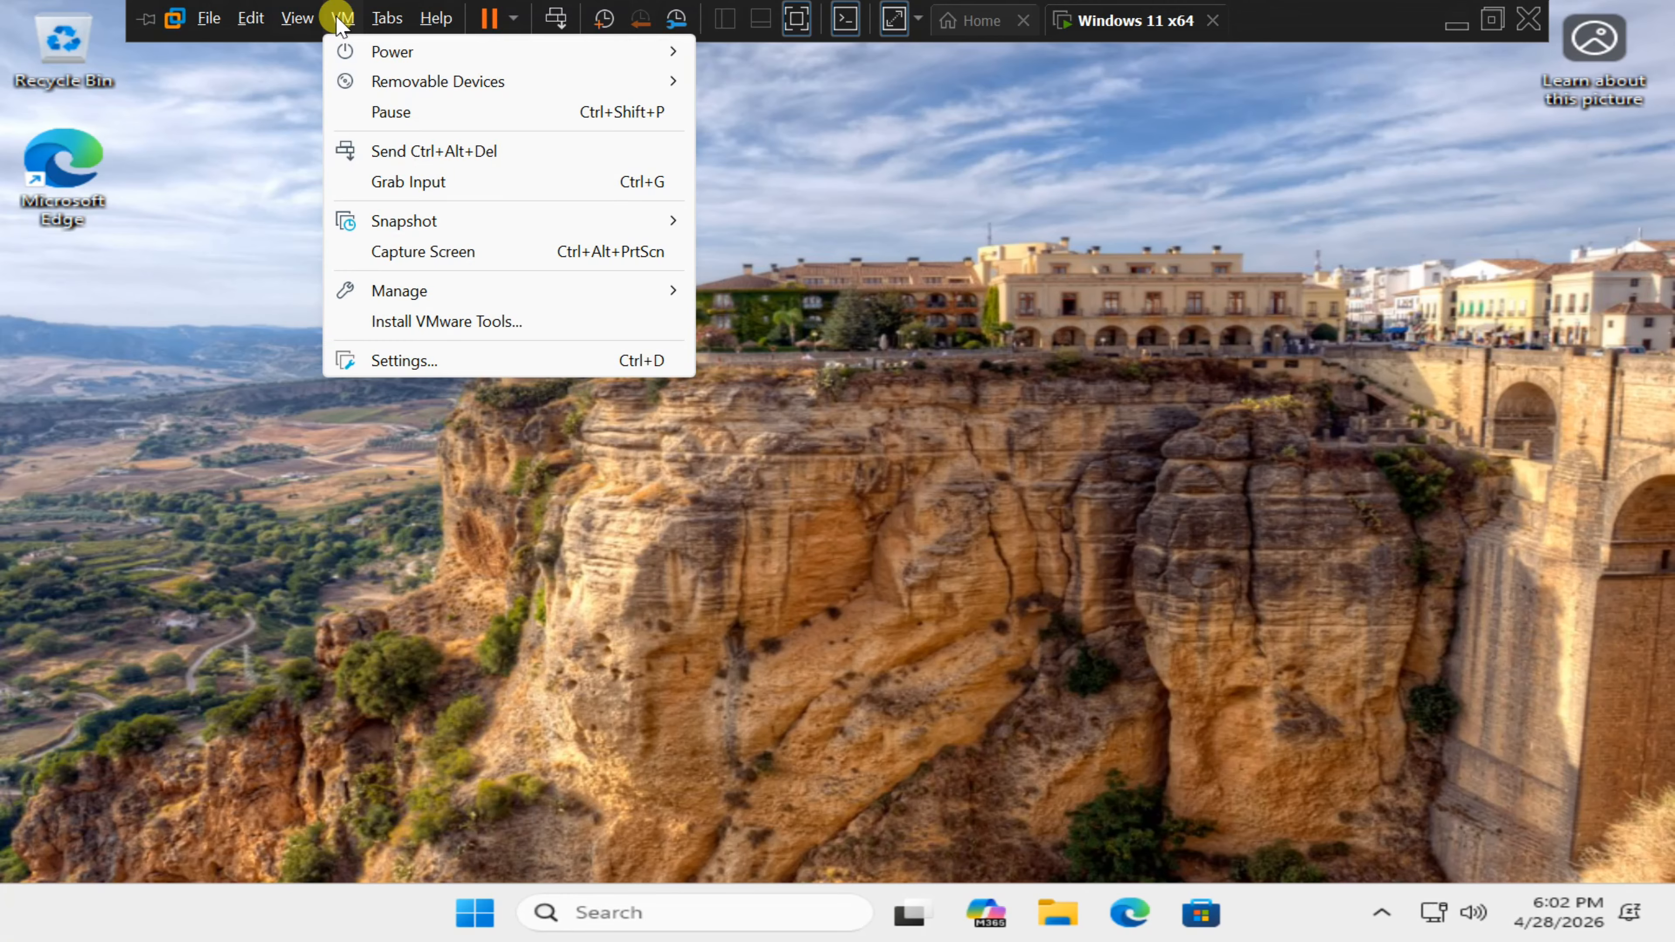
click(486, 323)
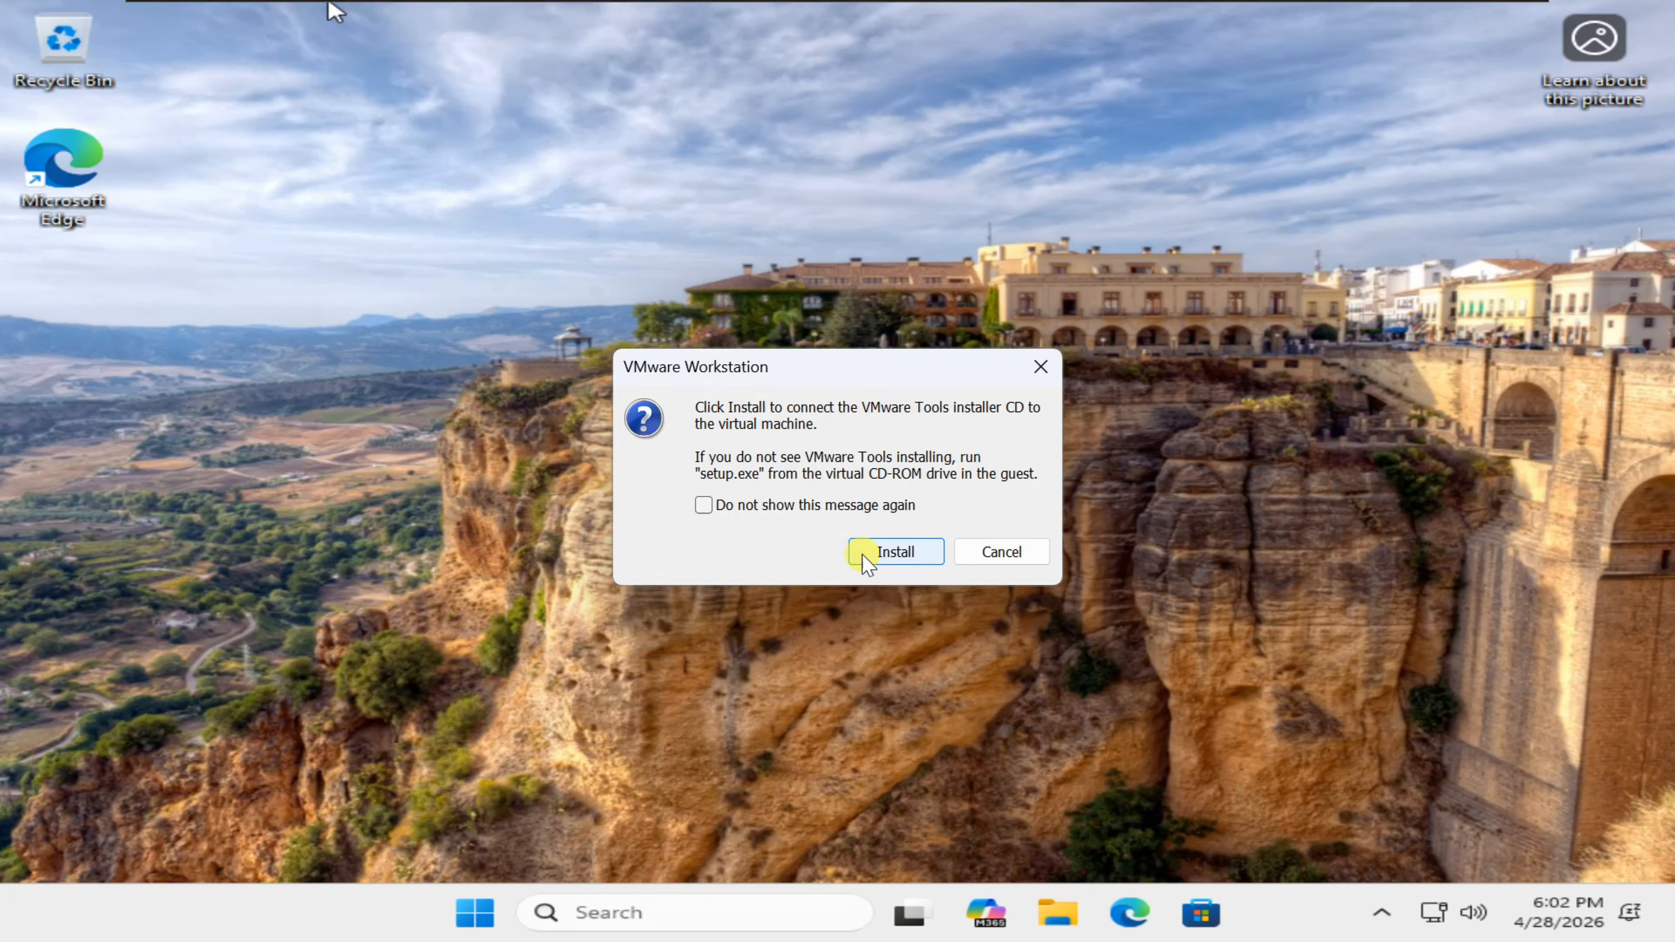
click(877, 553)
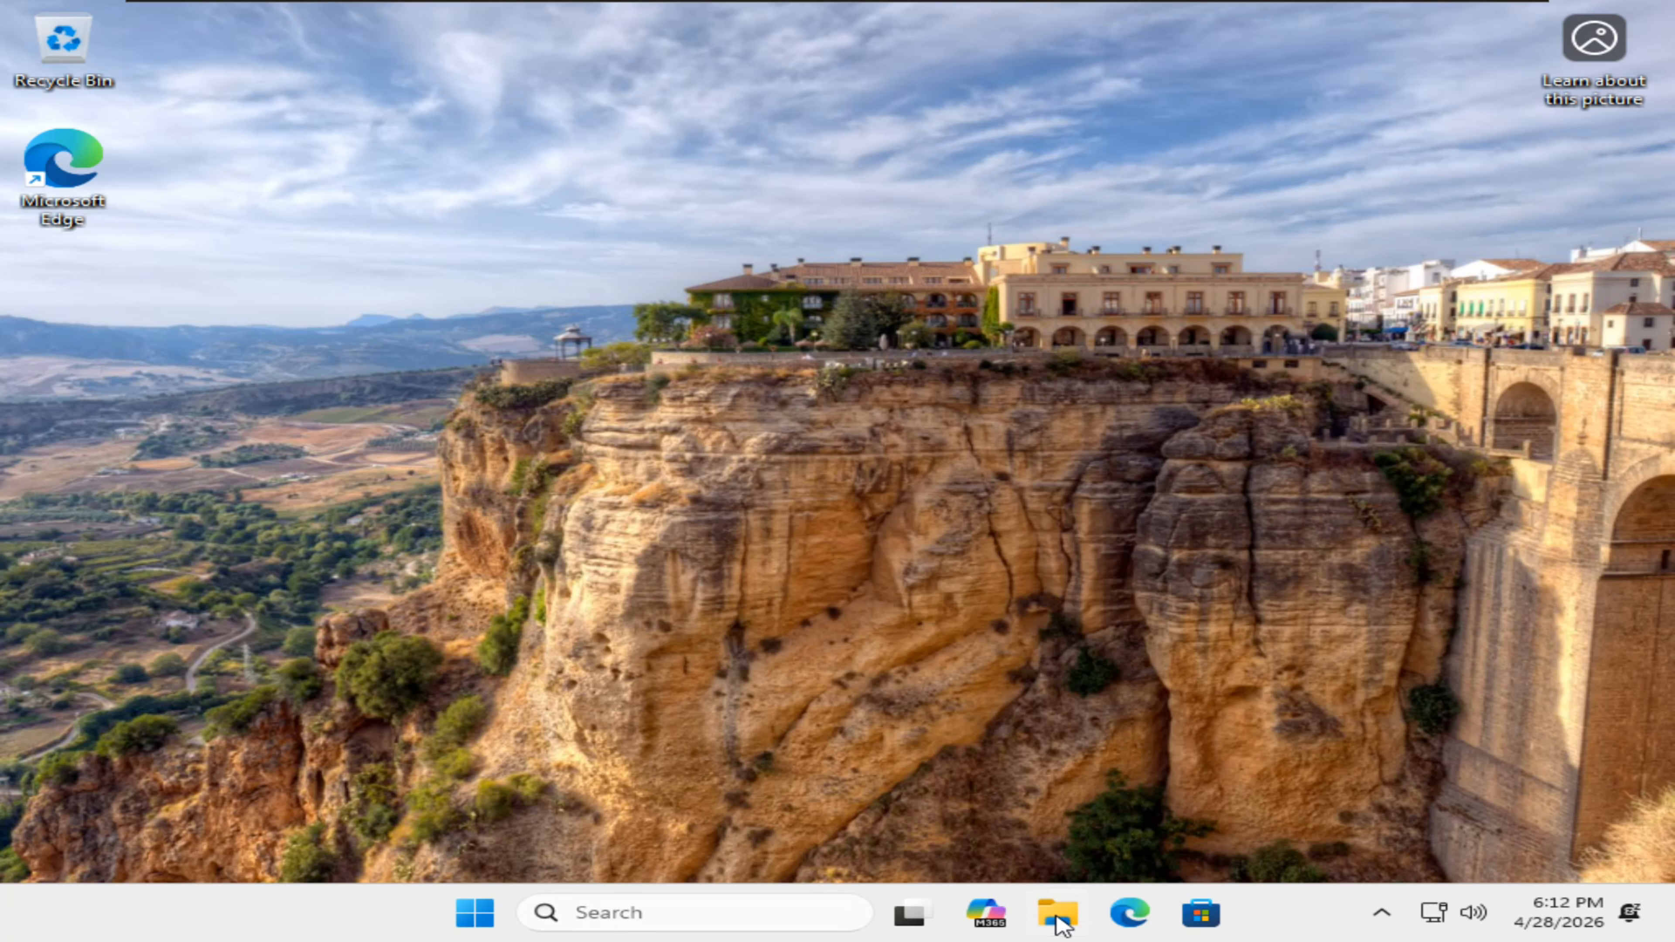
Step: Run setup from DVD Drive (F:) VMware Tools in the guest and allow the installation launcher to make changes
click(1058, 917)
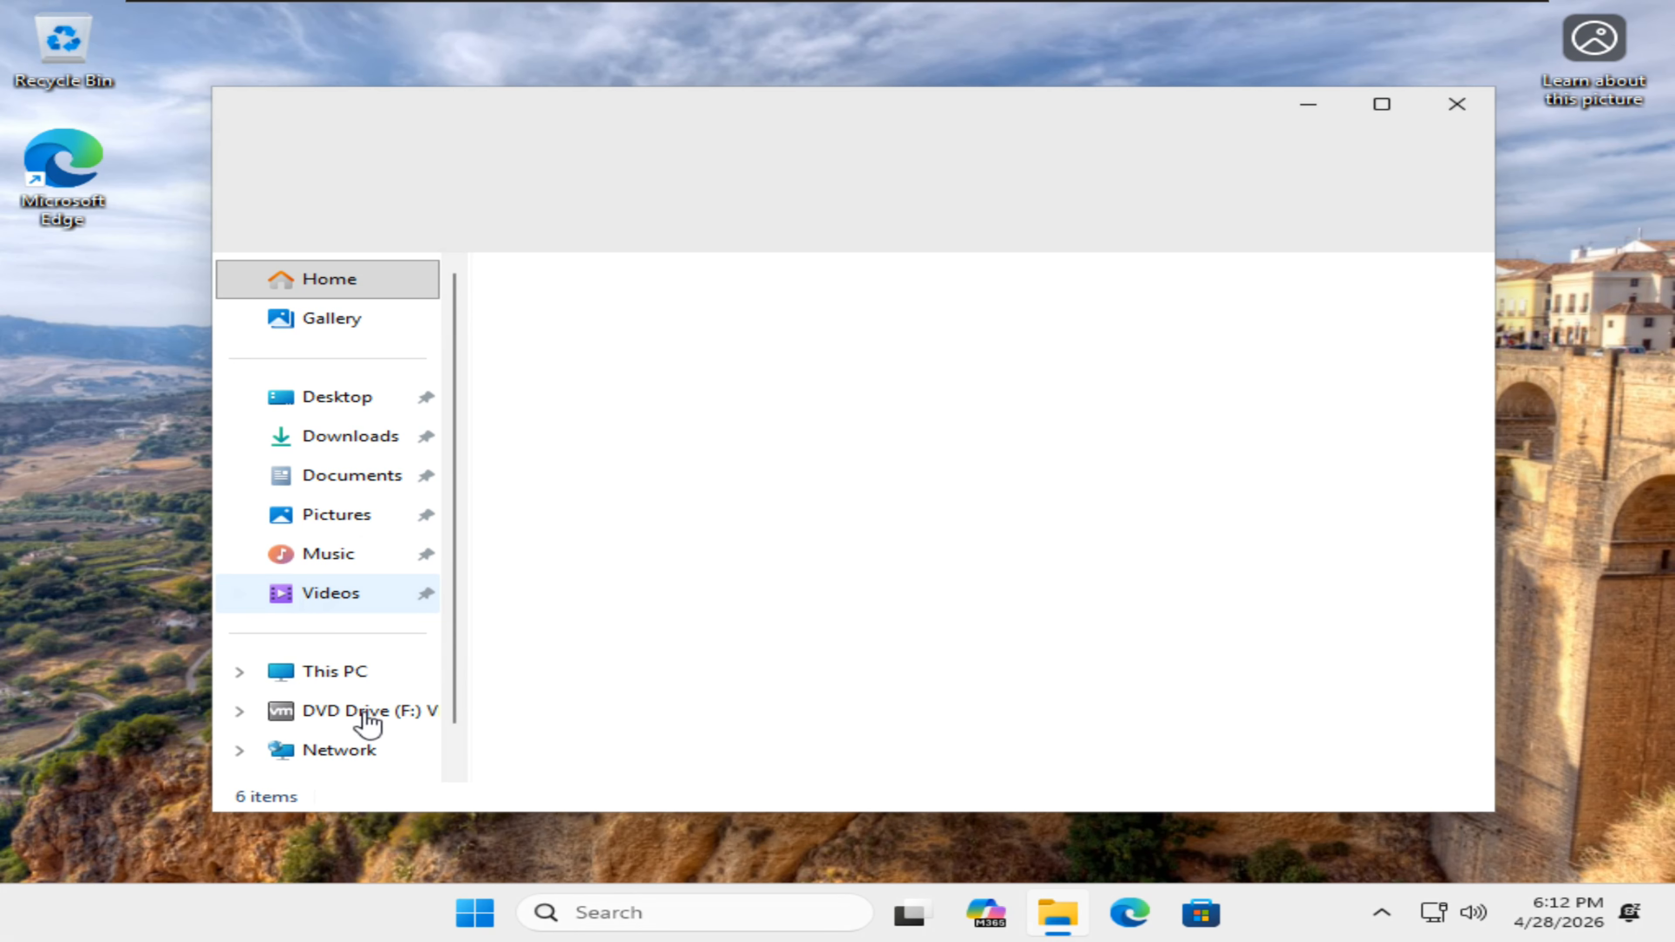
click(331, 716)
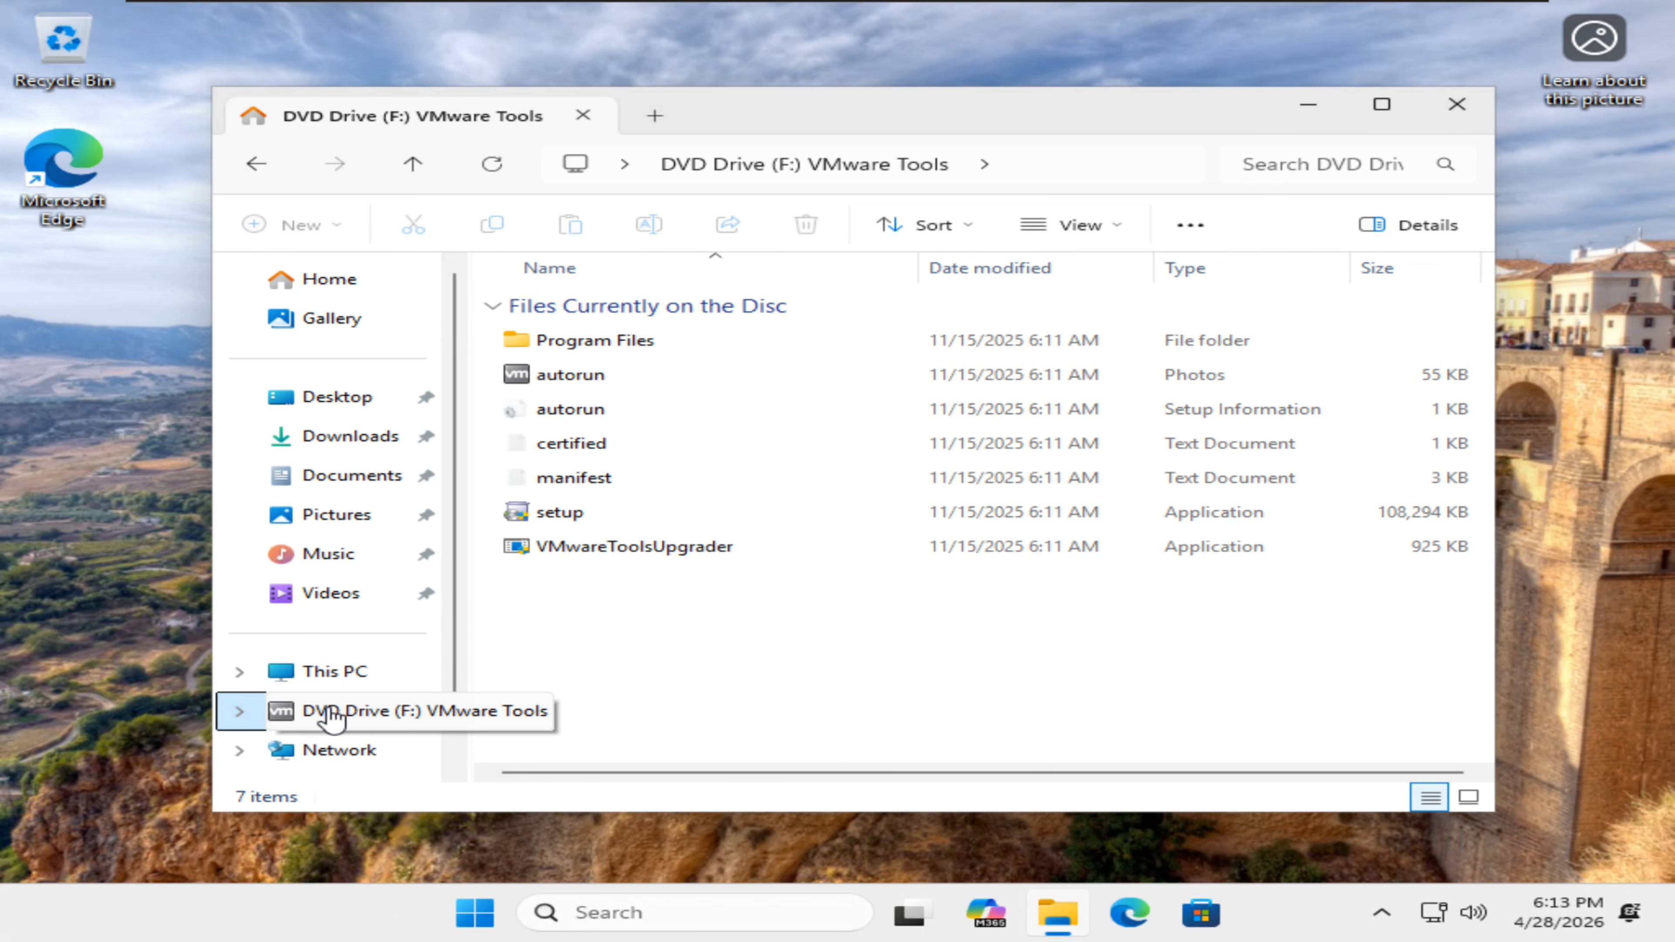
click(547, 516)
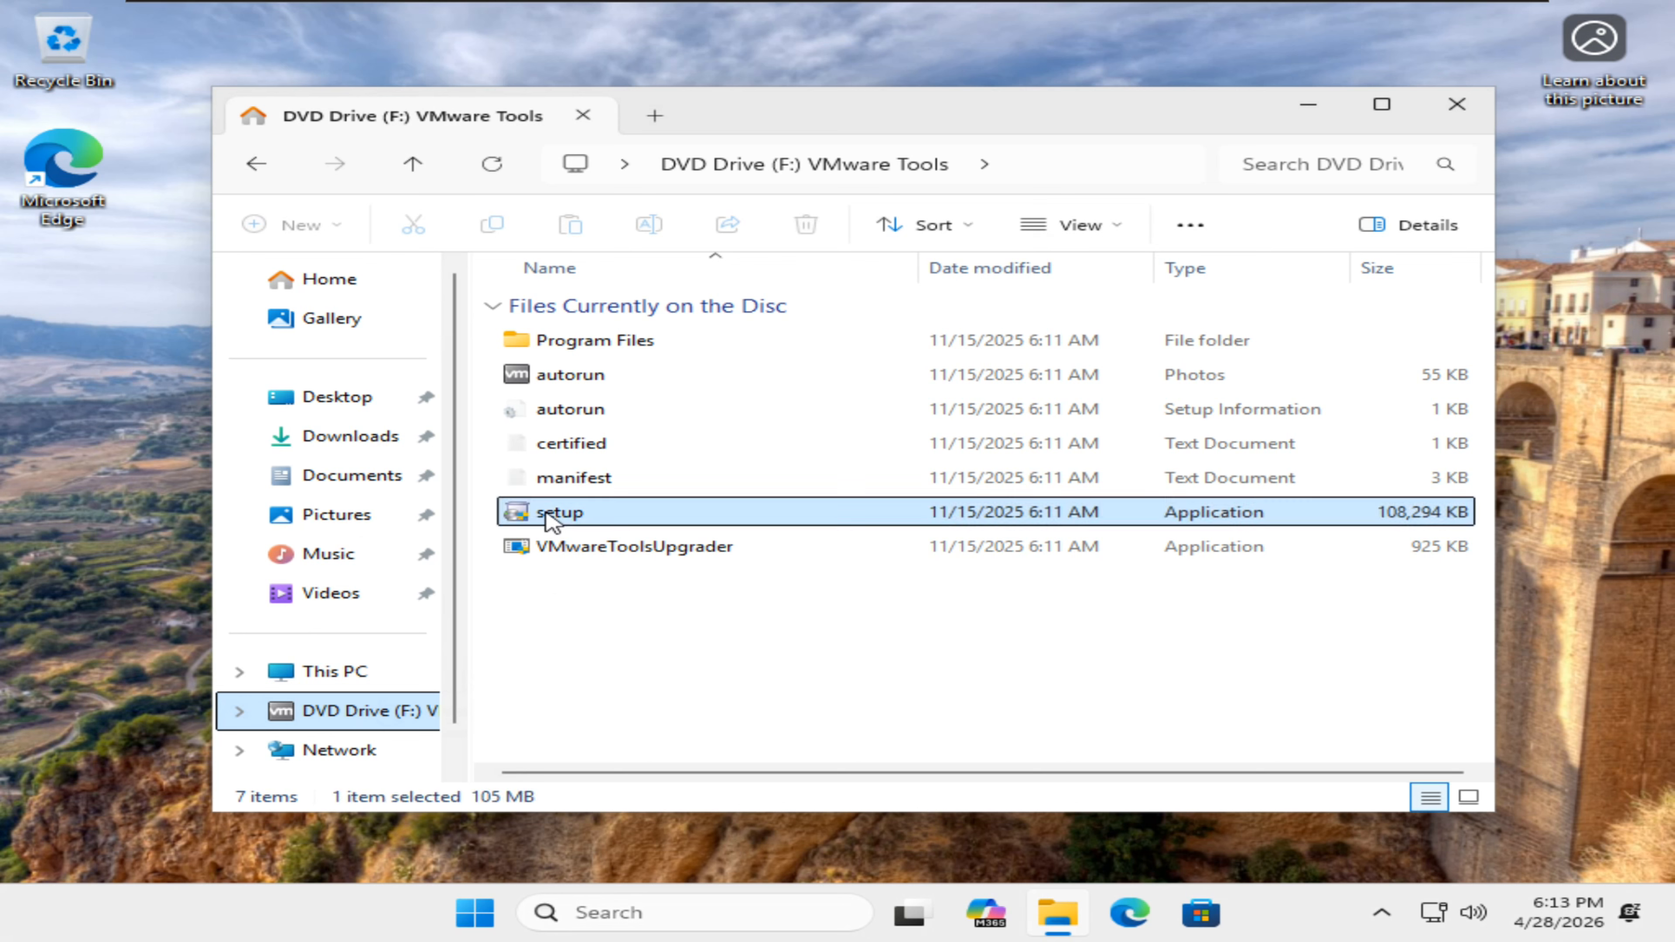
double_click(552, 516)
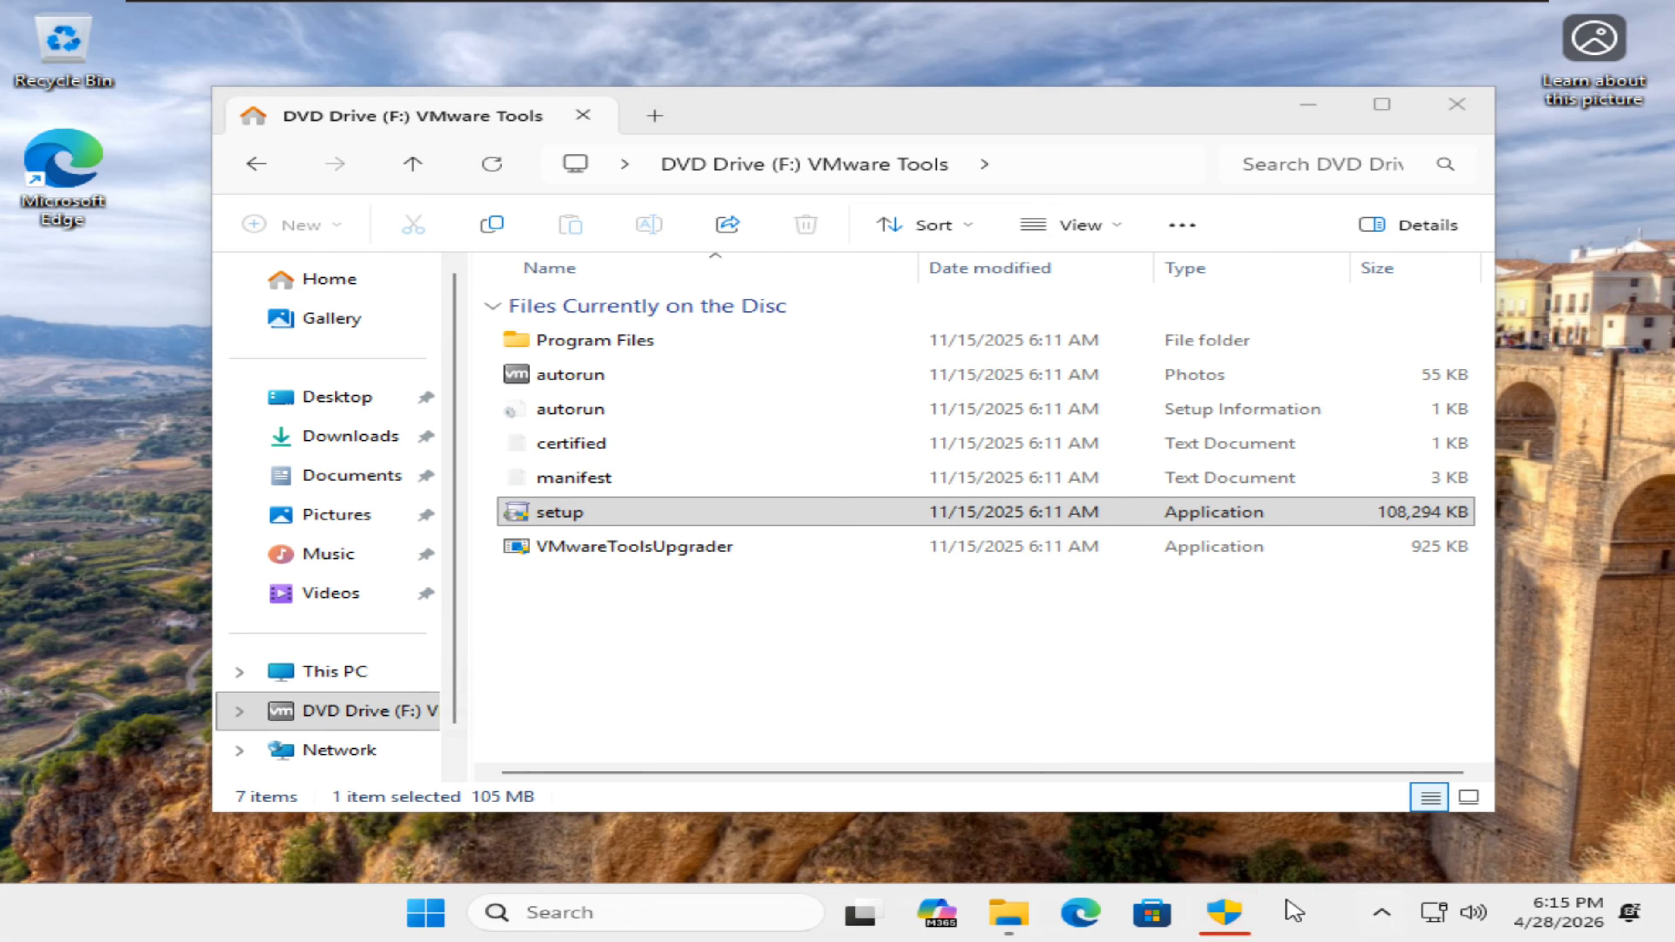
mouse_move(1225, 924)
click(1181, 777)
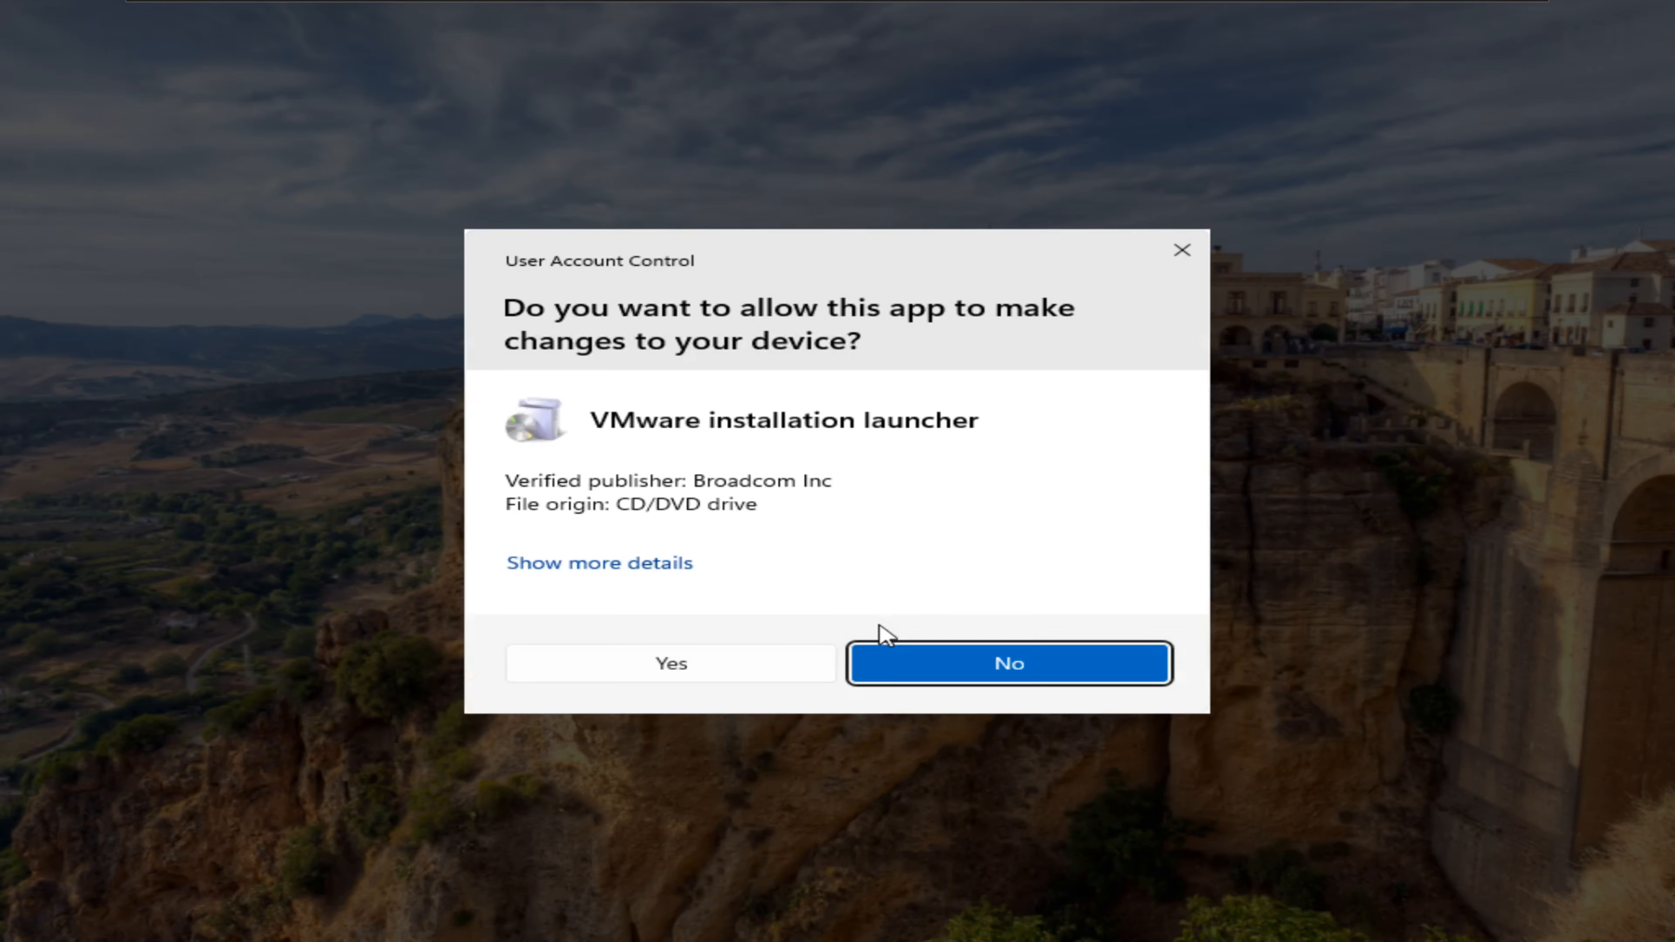
click(686, 671)
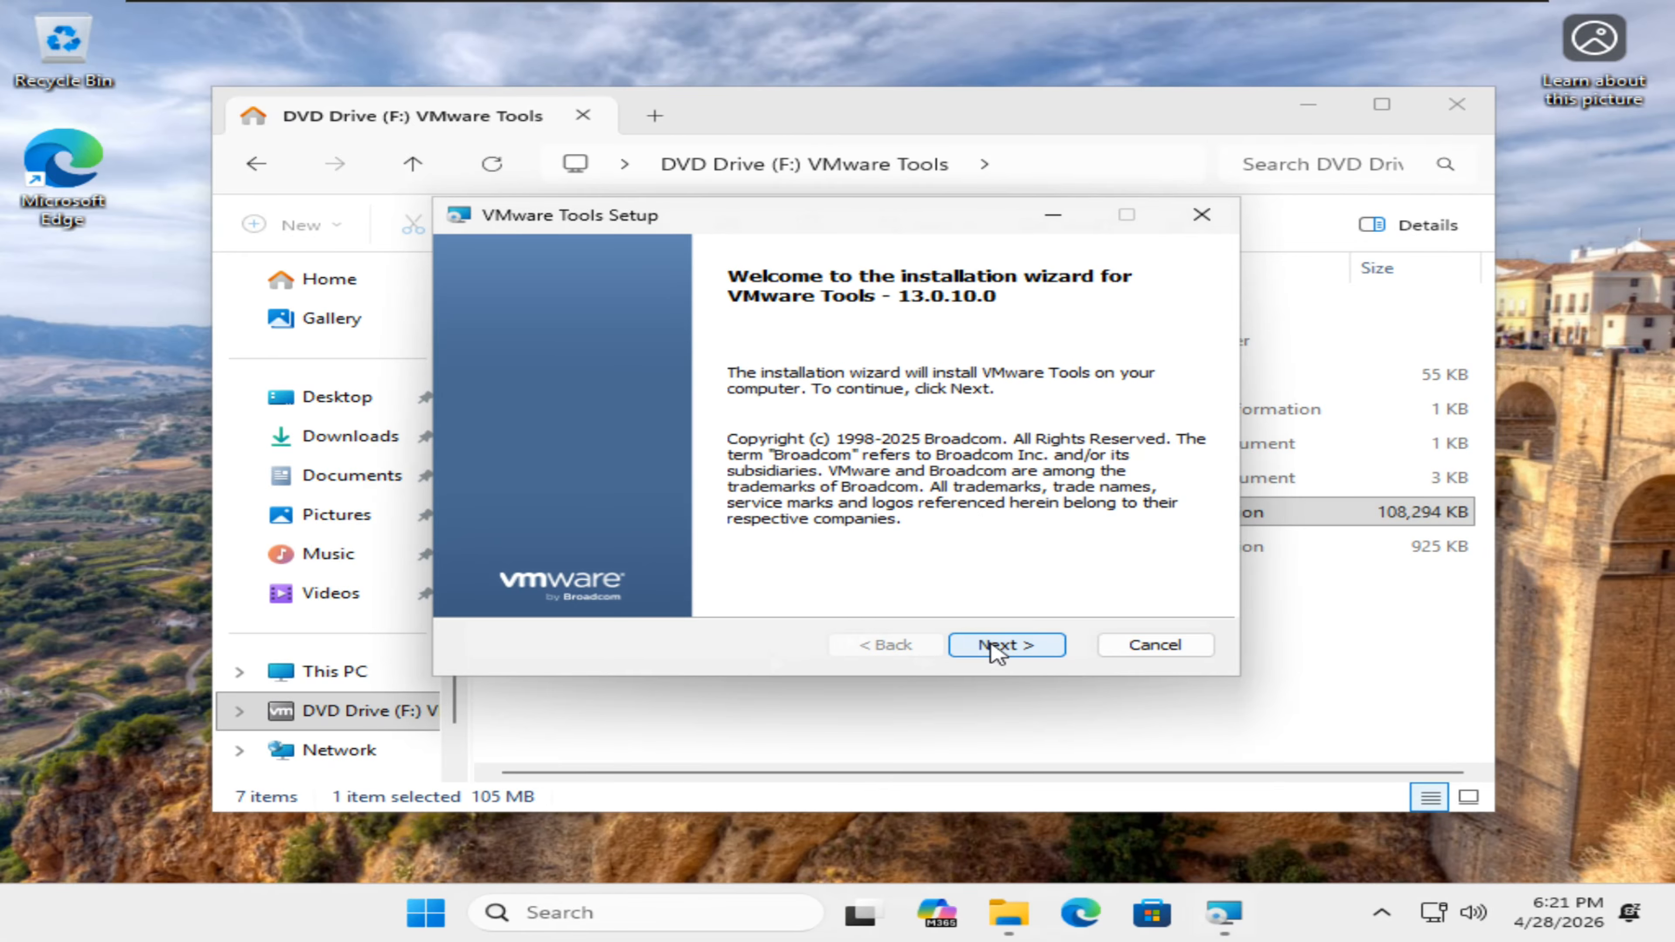
Step: Install VMware Tools with the Typical setup type, finish the wizard, and agree to restart the guest
click(996, 651)
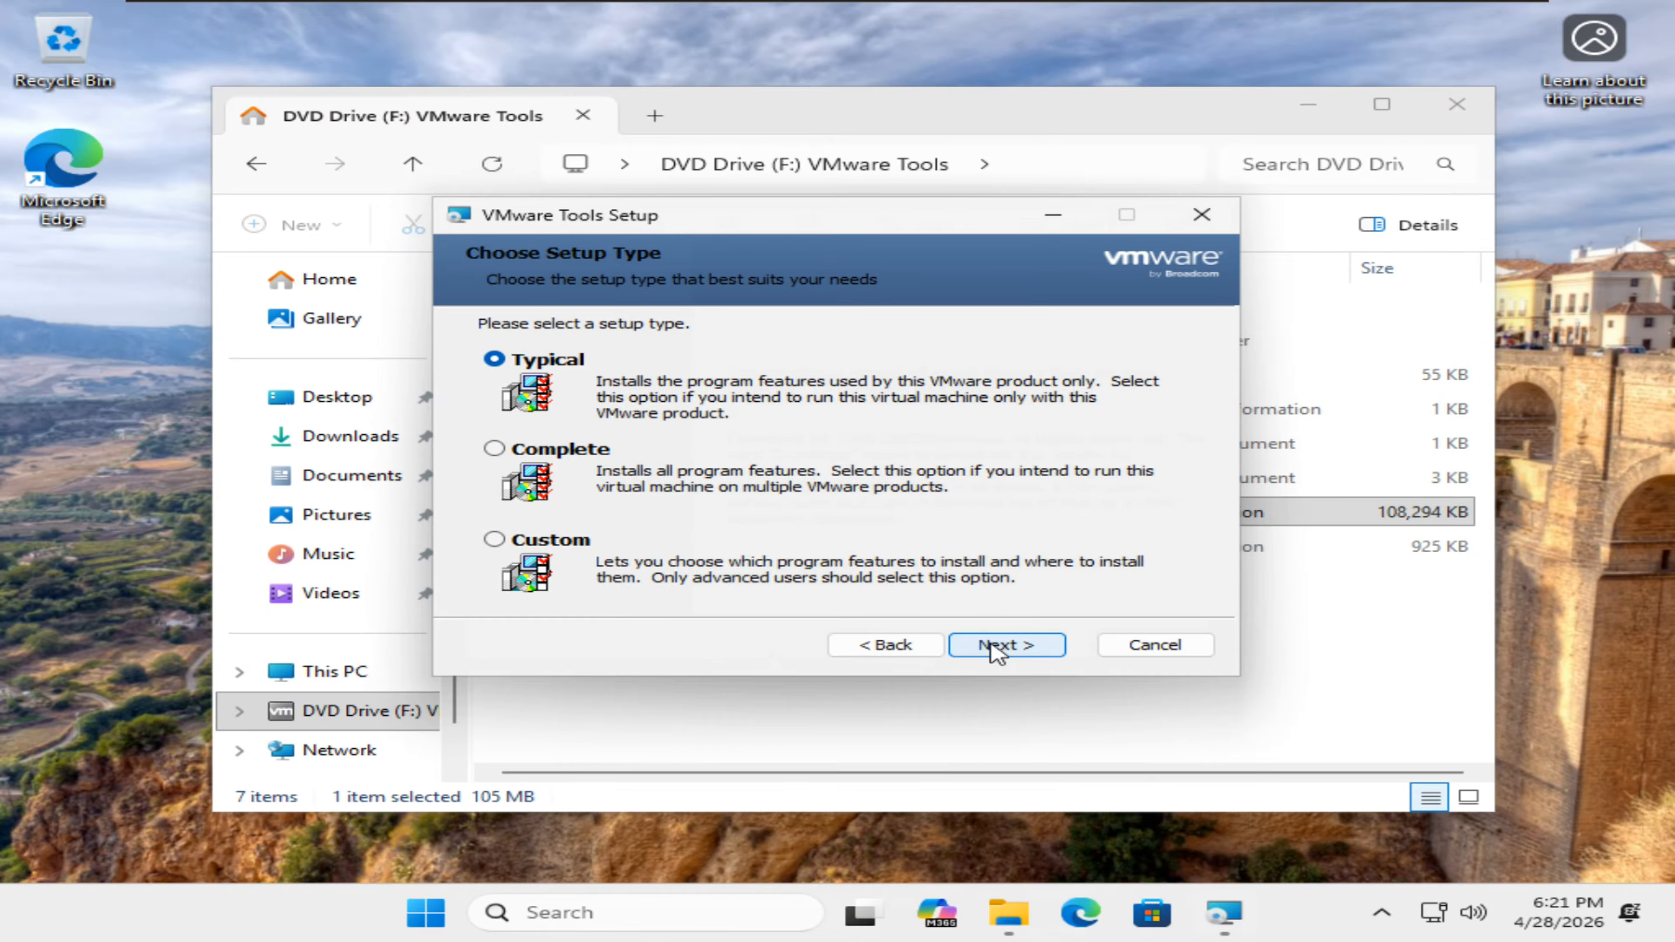
click(996, 651)
click(993, 650)
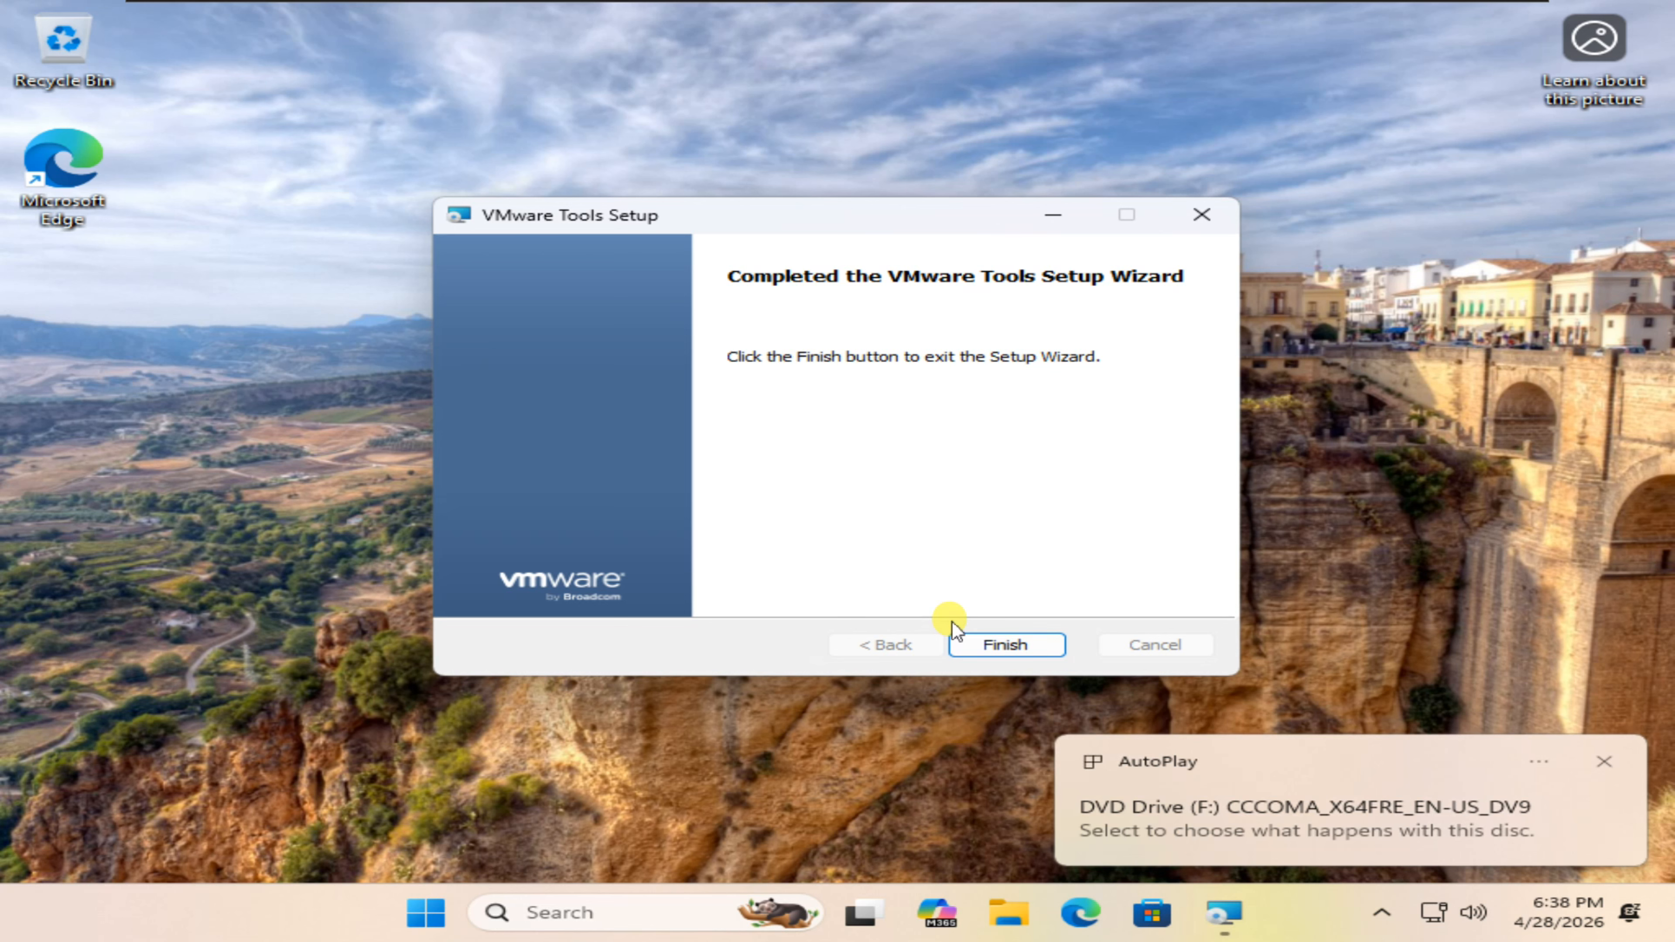
click(1001, 648)
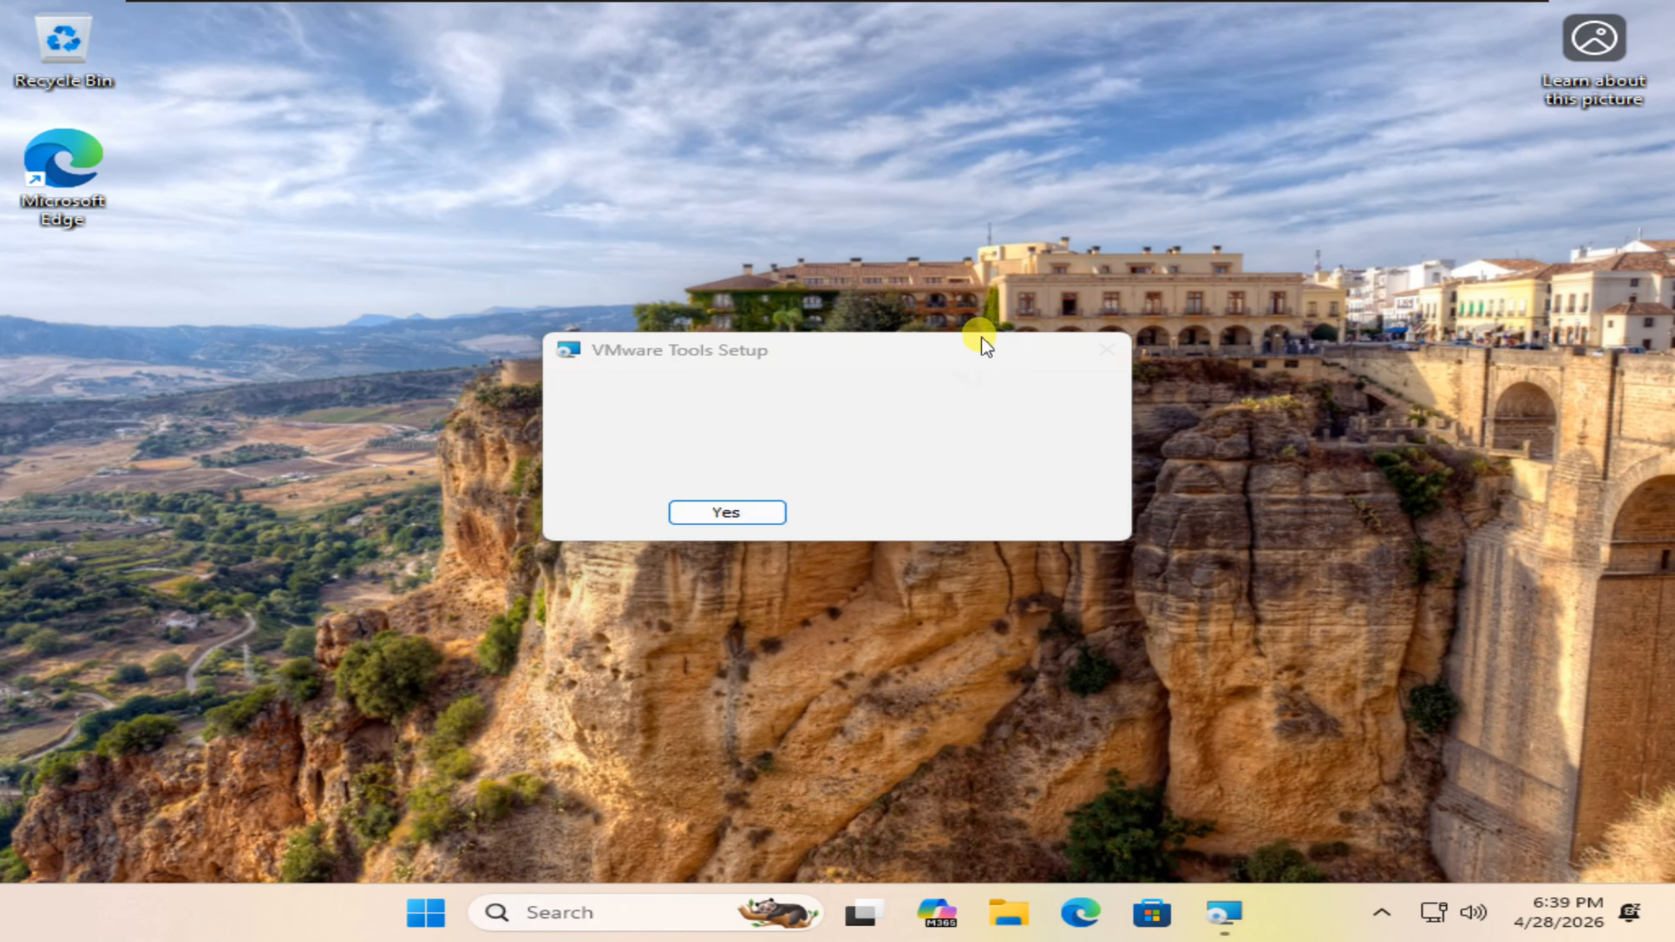
click(732, 512)
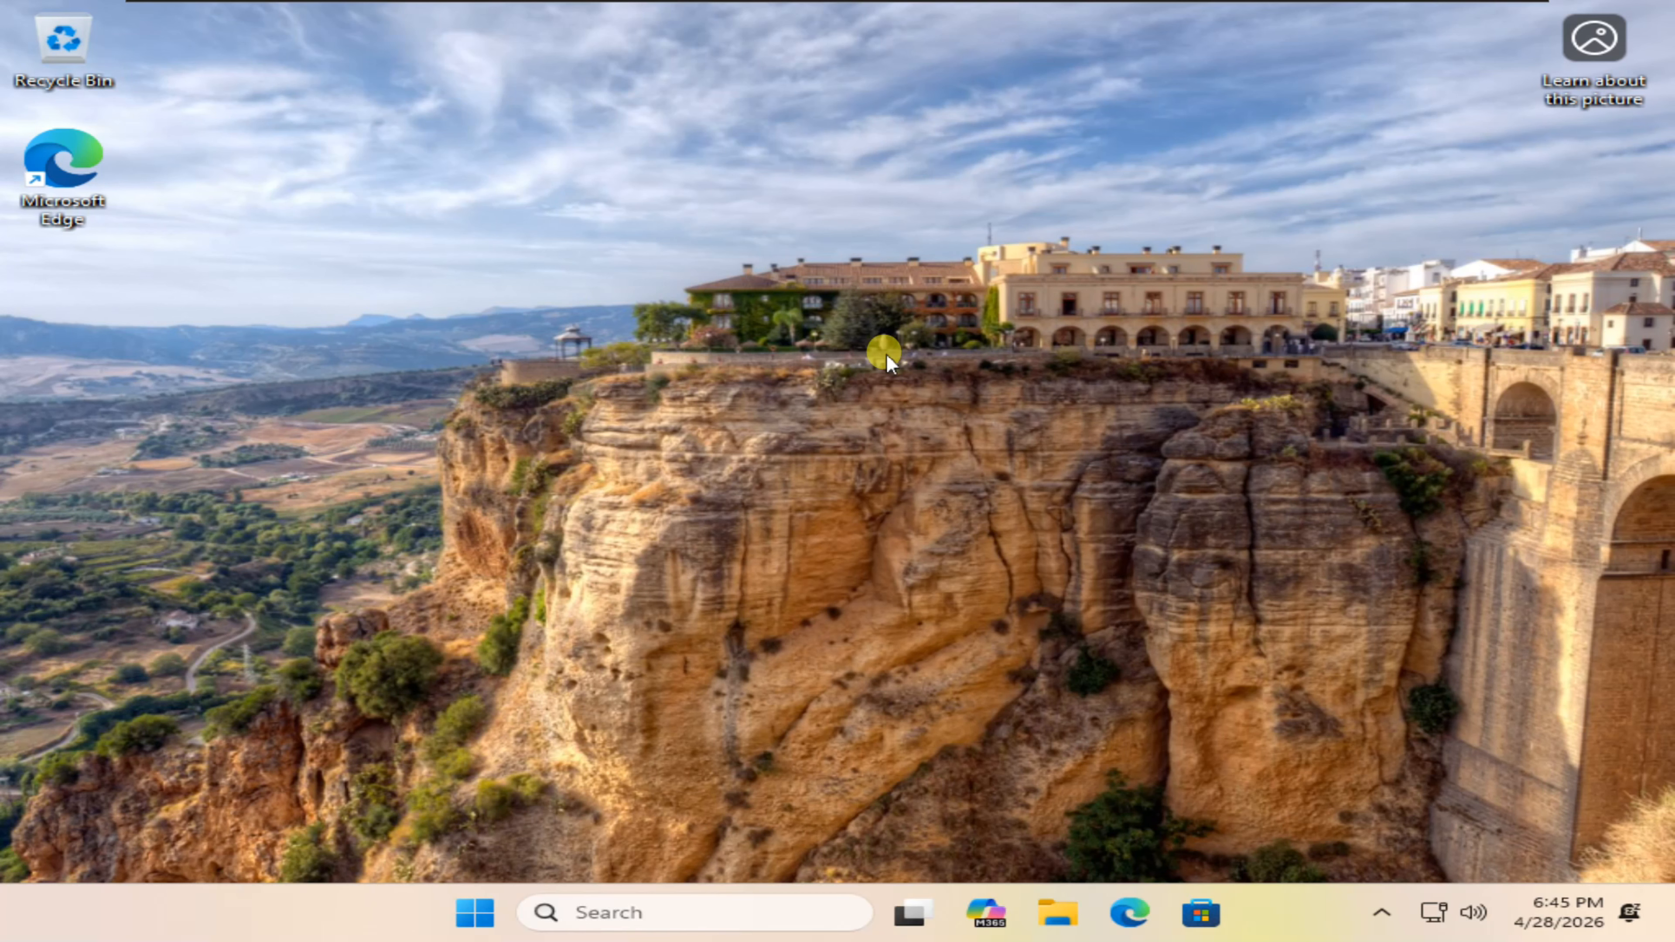
Step: Set the guest's display resolution to 1366 × 768, keep the changes, and close the settings window
right_click(886, 356)
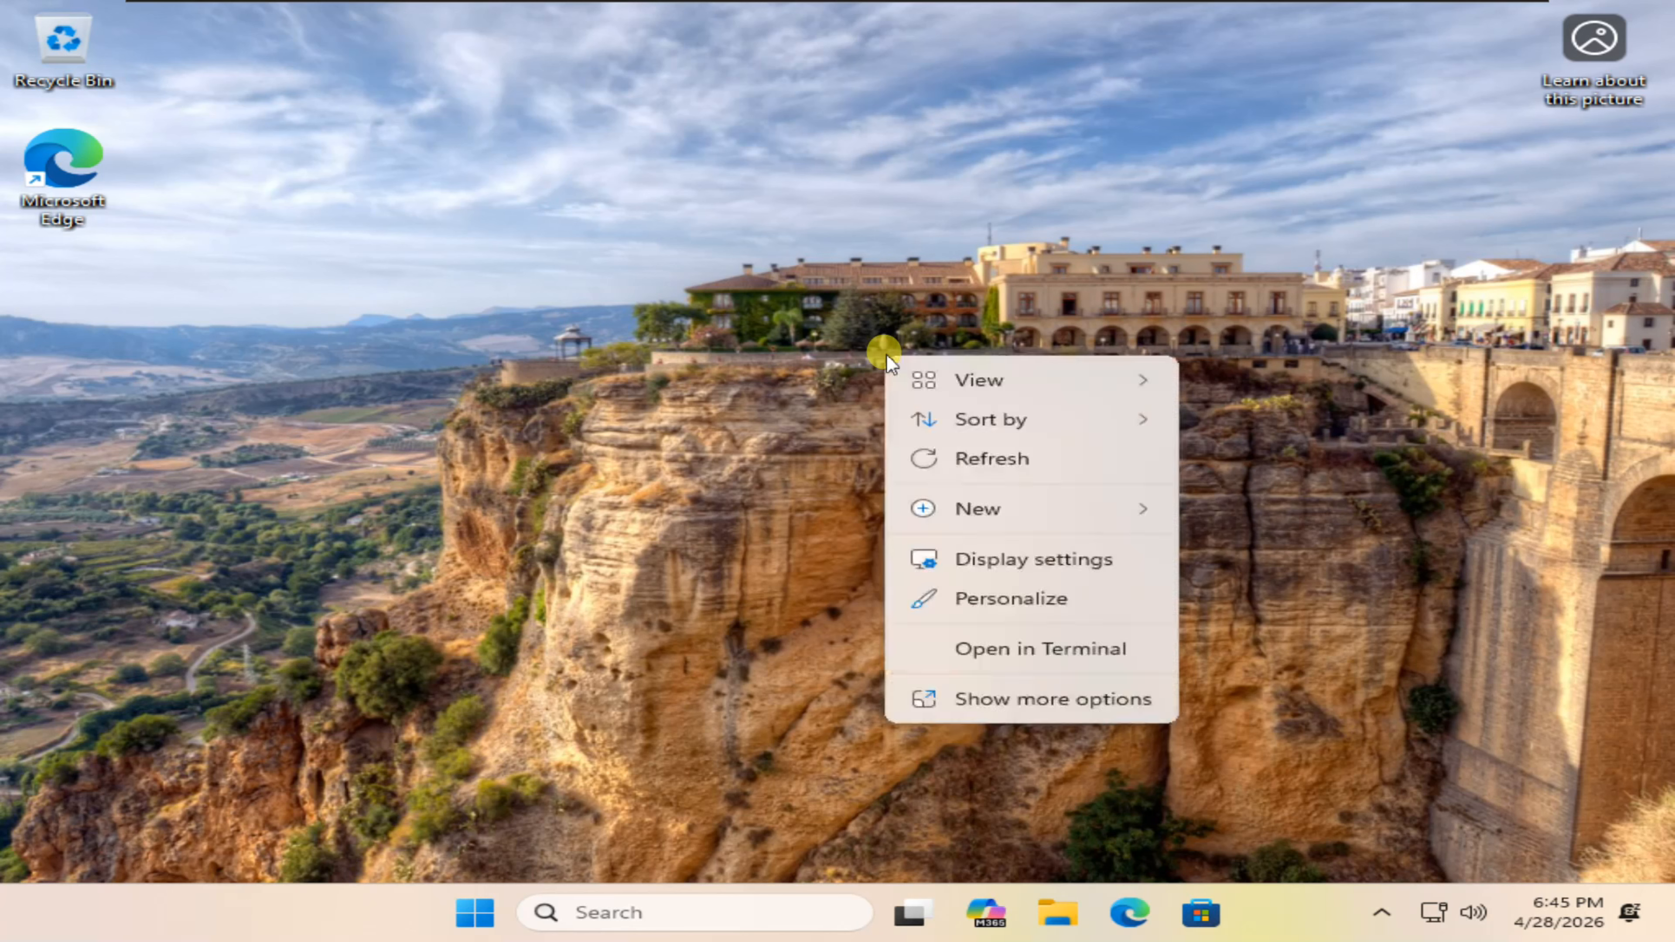
click(1000, 571)
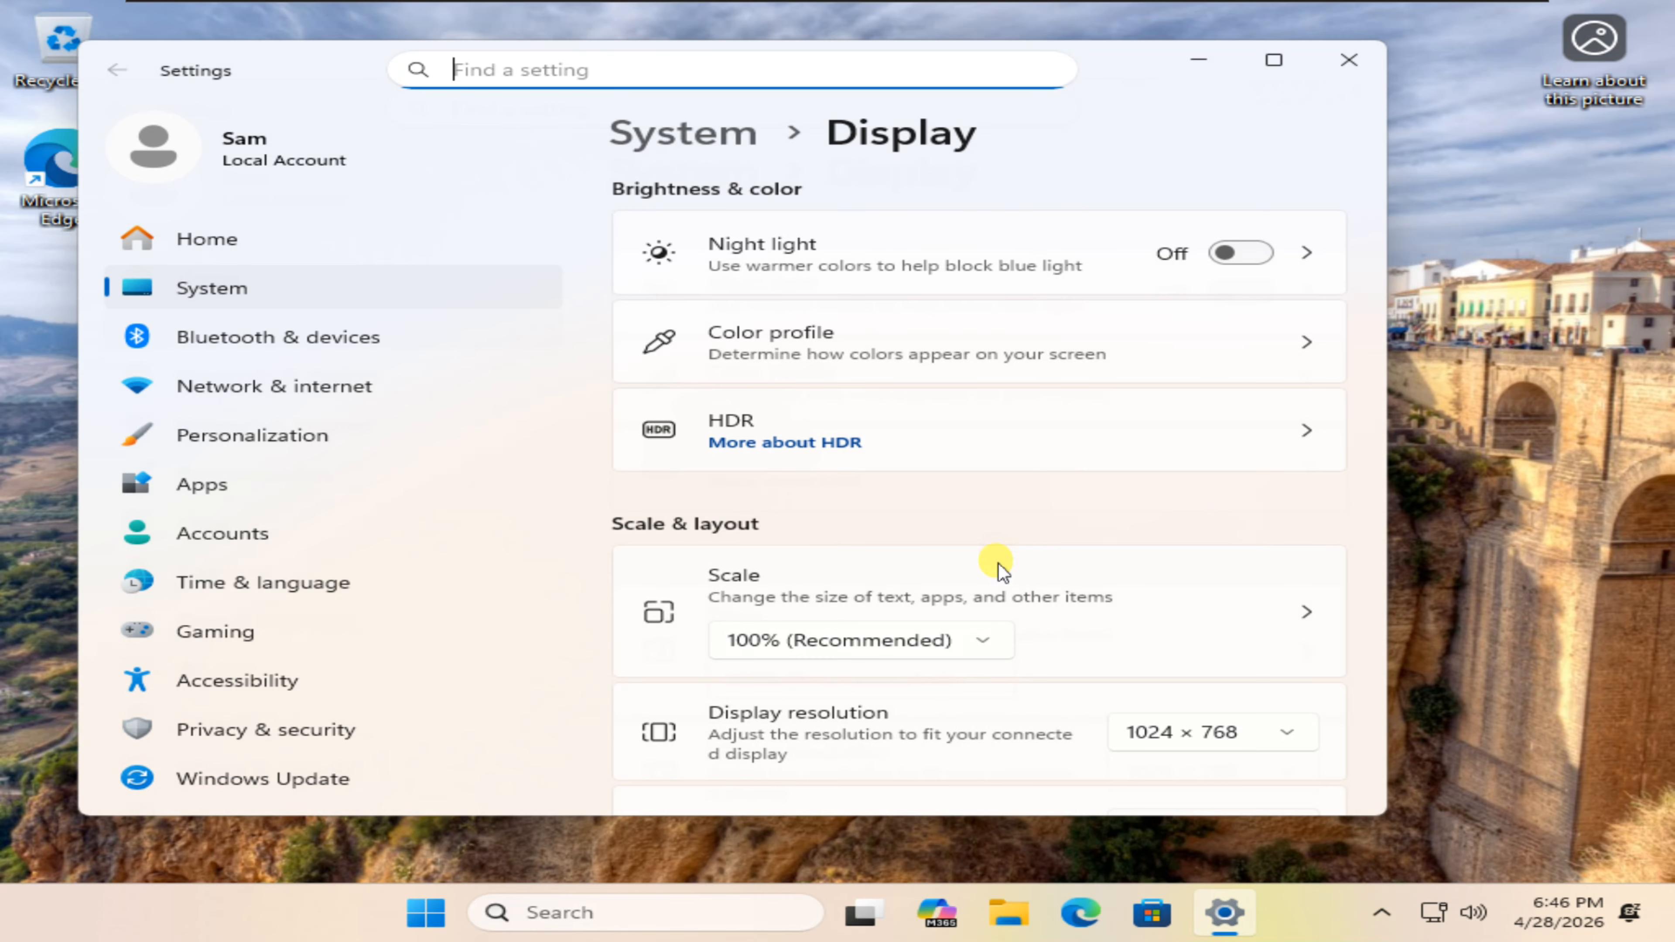
click(1220, 737)
click(1180, 417)
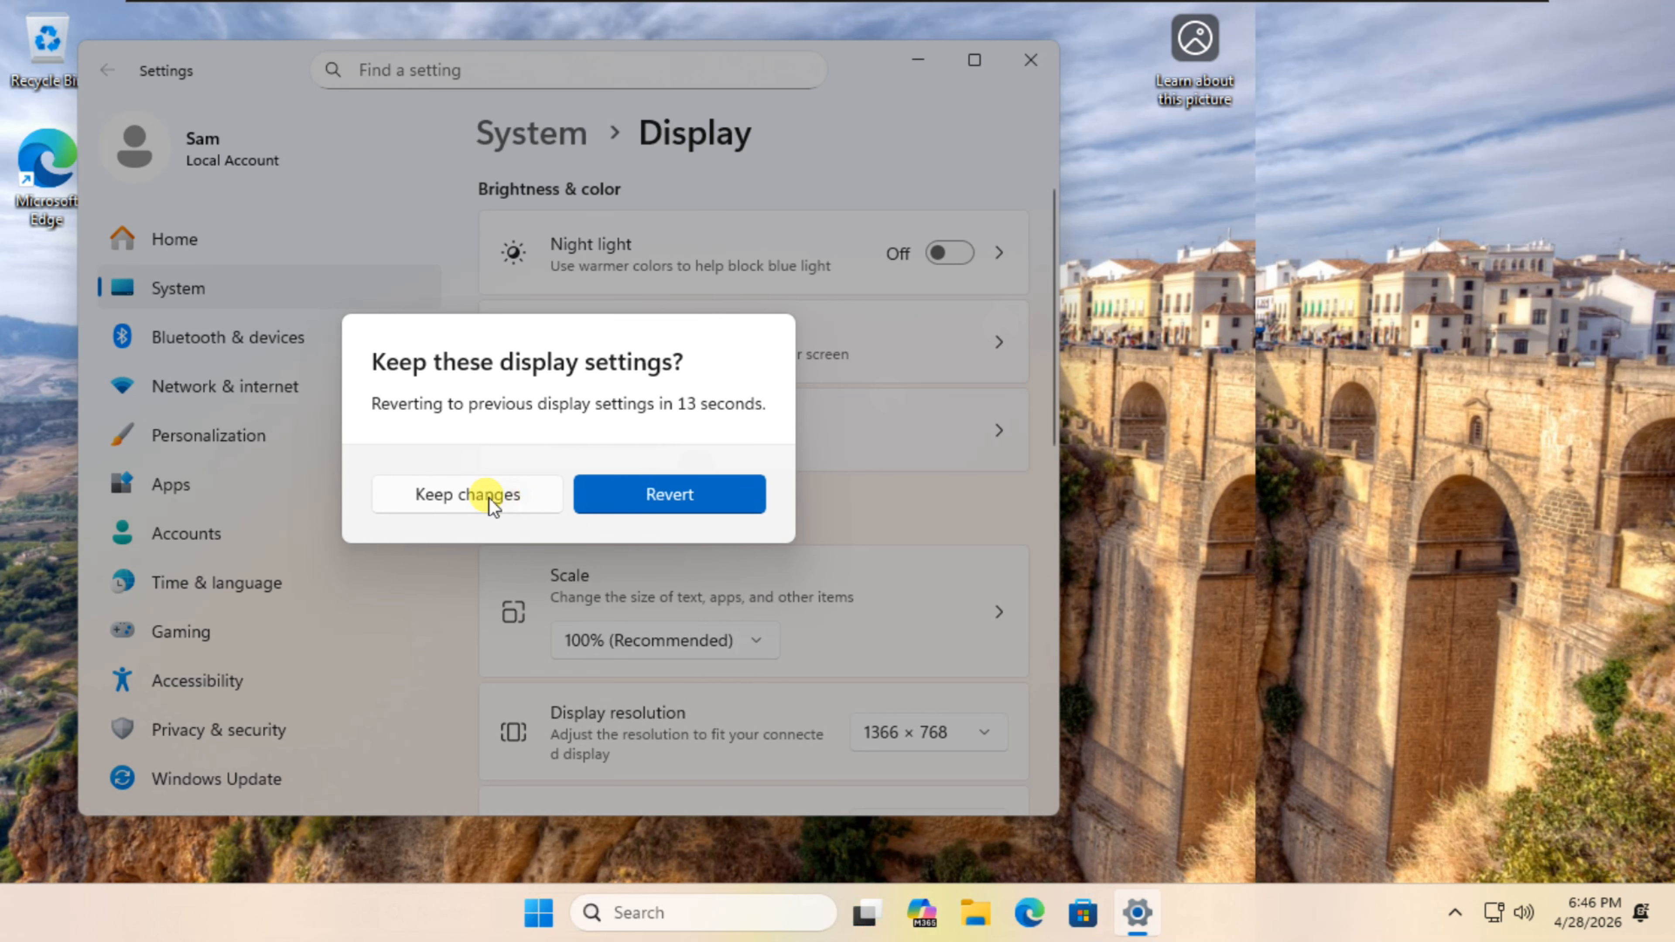
click(486, 494)
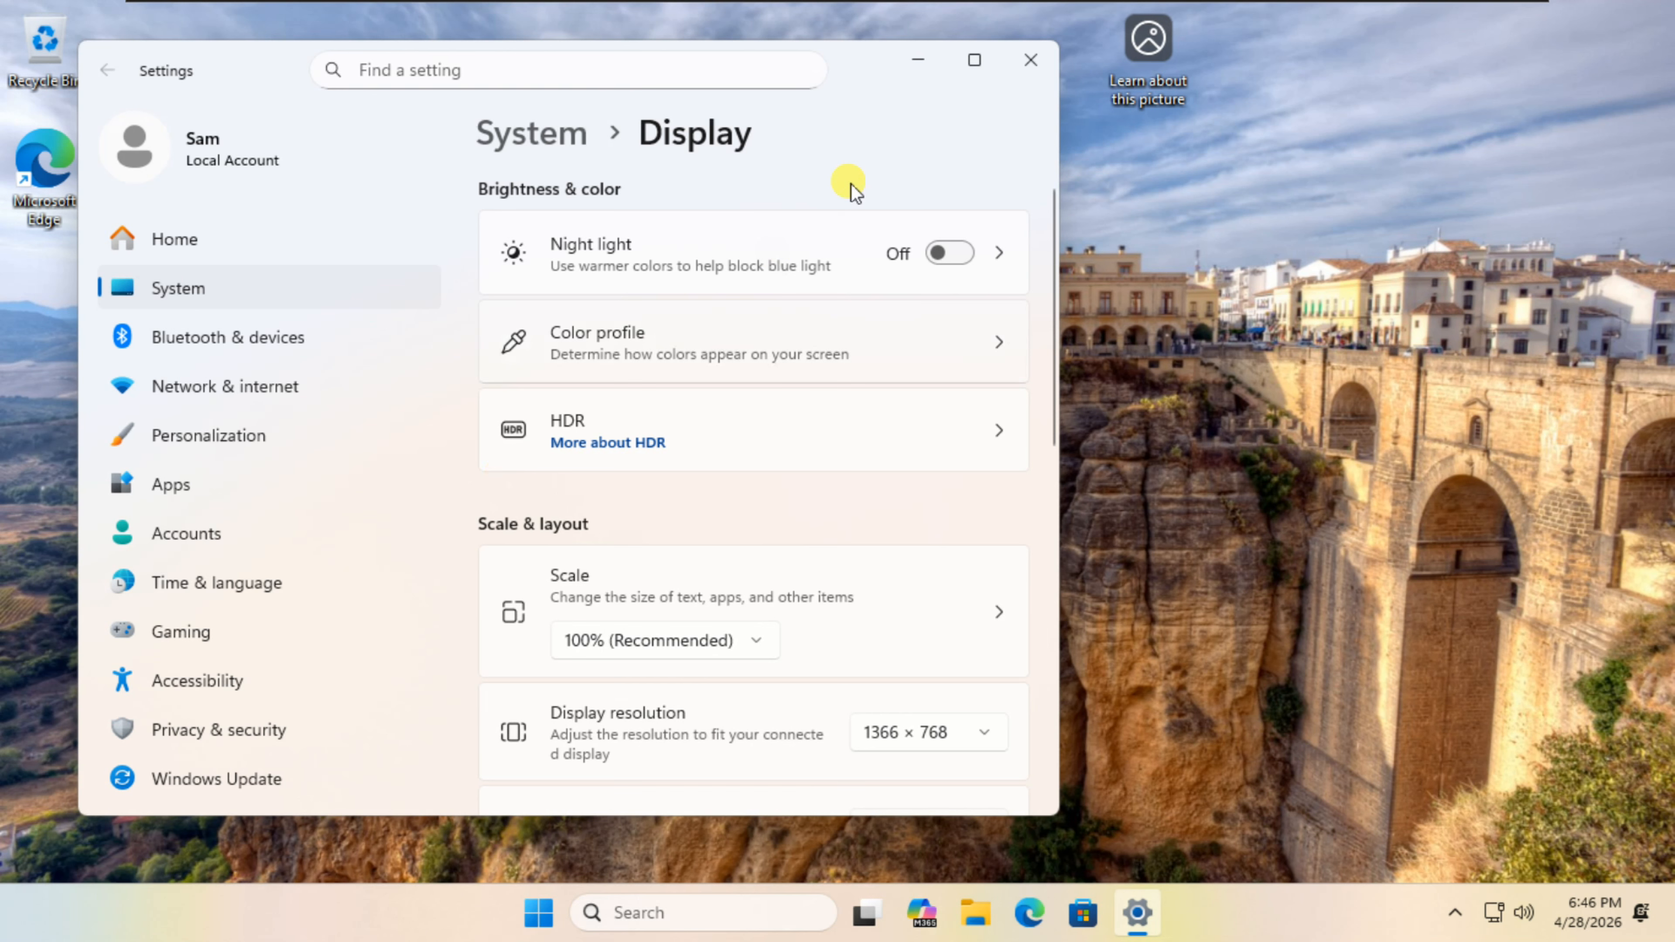
click(1030, 61)
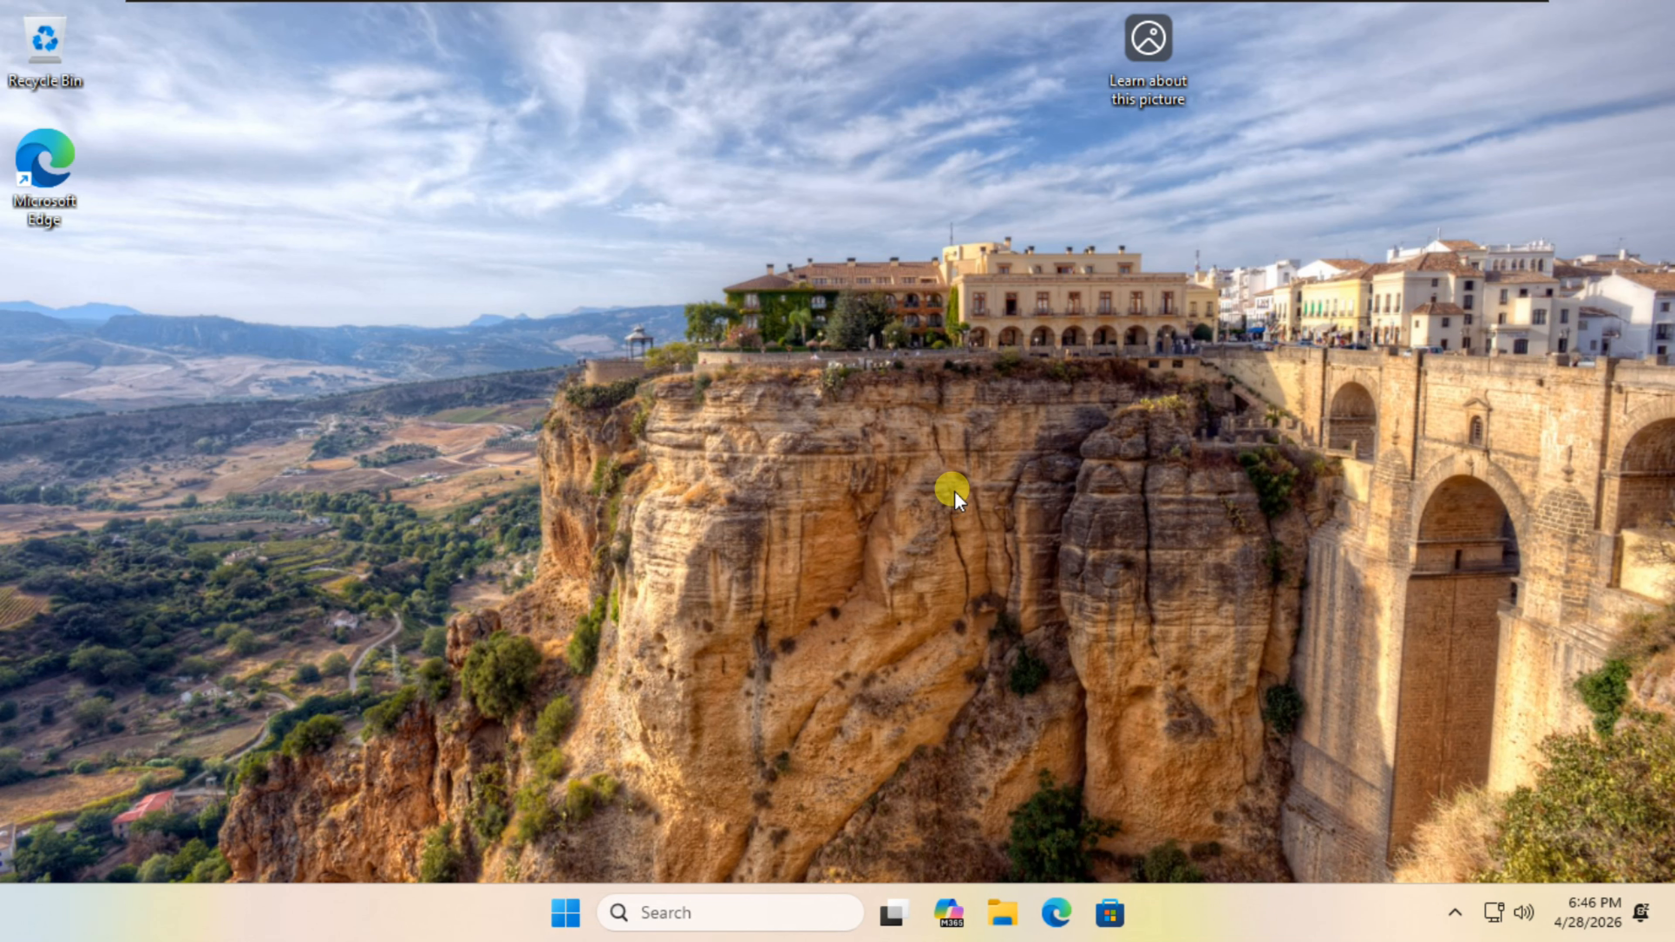